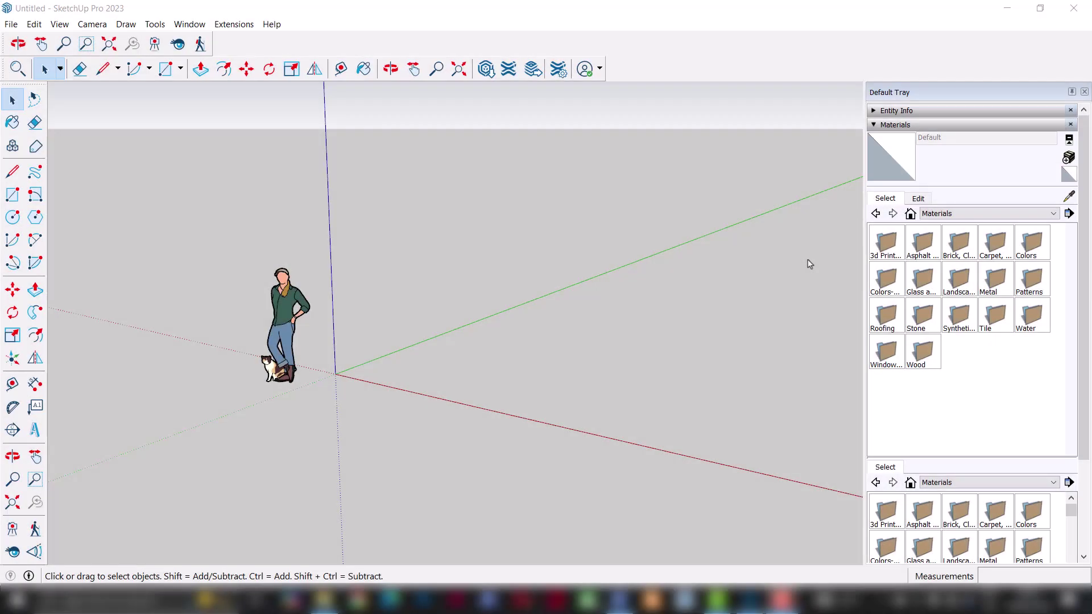
# Enable the Enscape toolbar in SketchUp and open the Enscape Objects editor.
pyautogui.rightClick(330, 44)
pyautogui.click(375, 142)
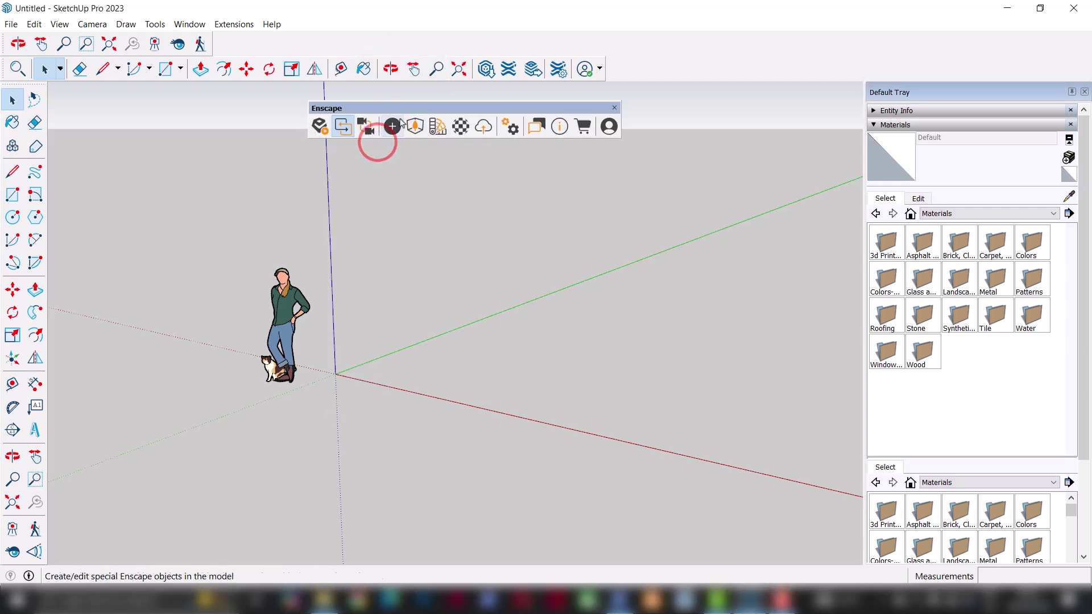
pyautogui.click(393, 127)
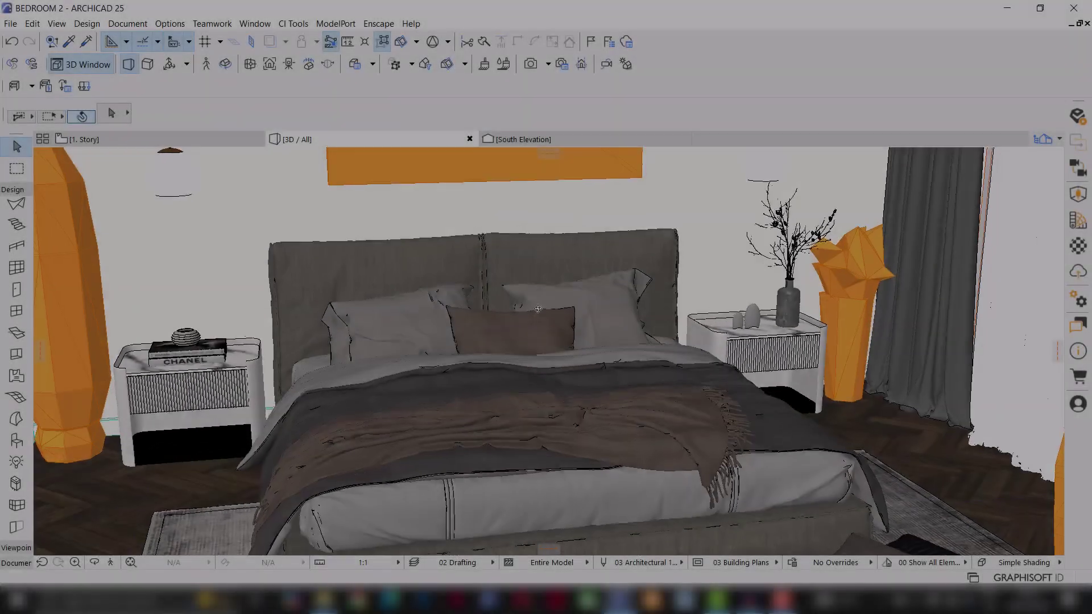
pyautogui.keyDown('shift'); pyautogui.moveTo(538, 308); pyautogui.dragTo(242, 404, button='middle'); pyautogui.keyUp('shift')
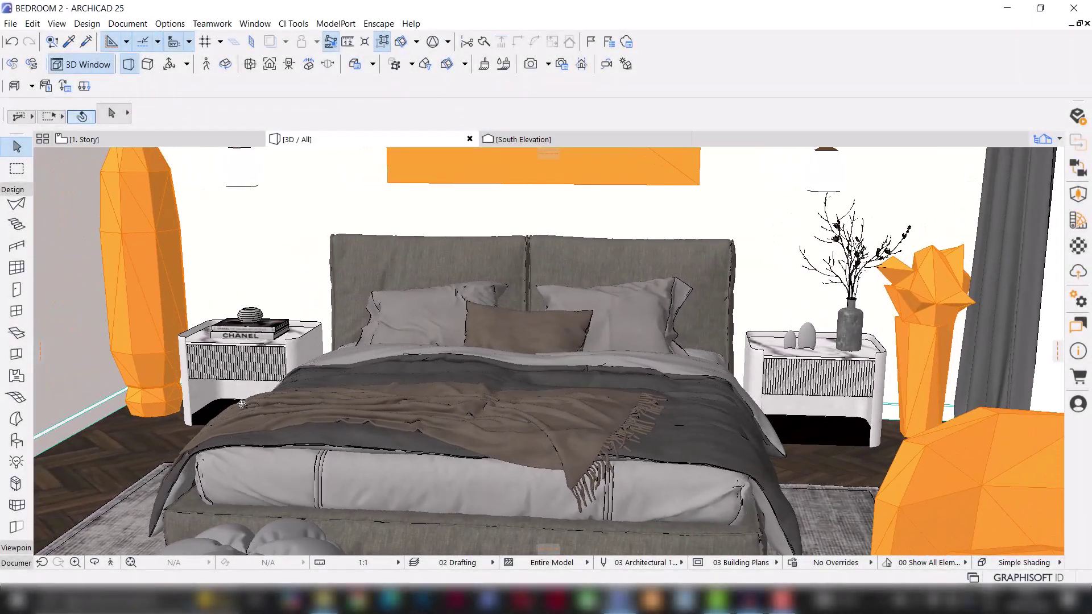
pyautogui.doubleClick(14, 462)
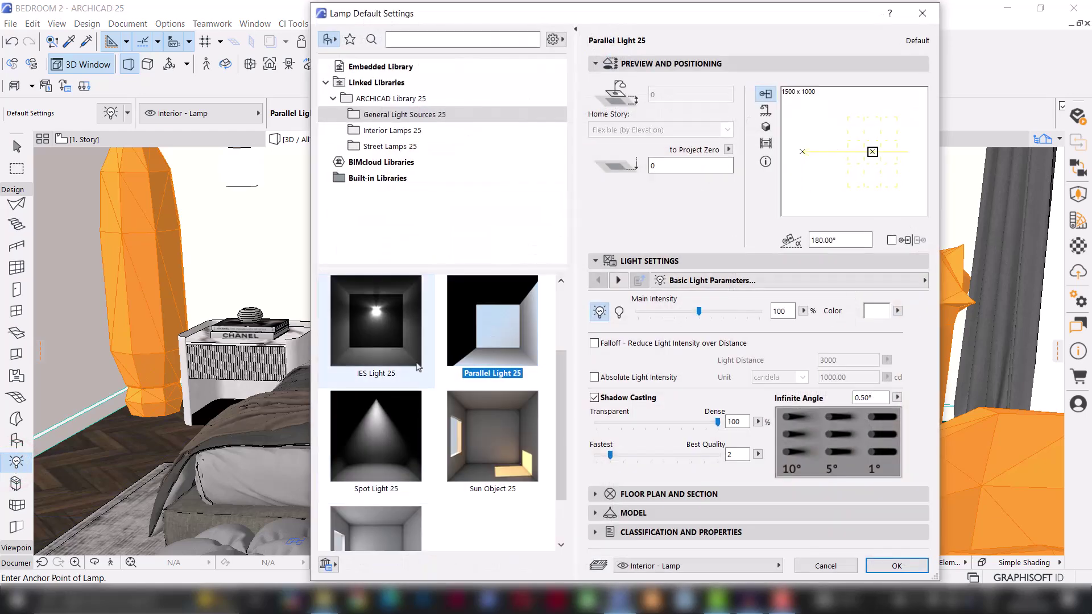
pyautogui.click(398, 342)
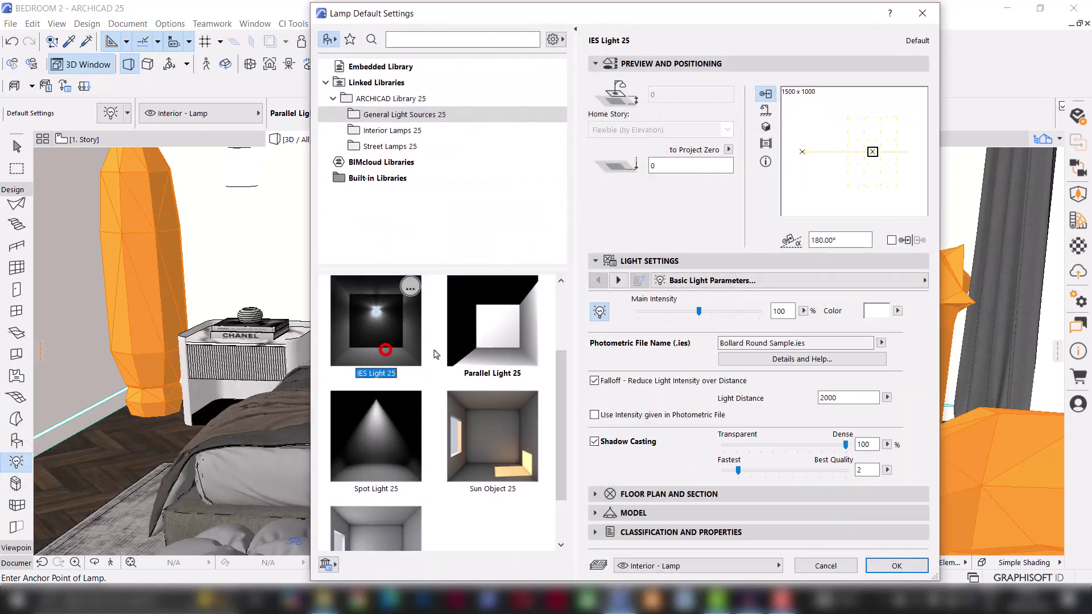
pyautogui.click(492, 341)
pyautogui.scroll(2, 512, 364)
pyautogui.click(504, 333)
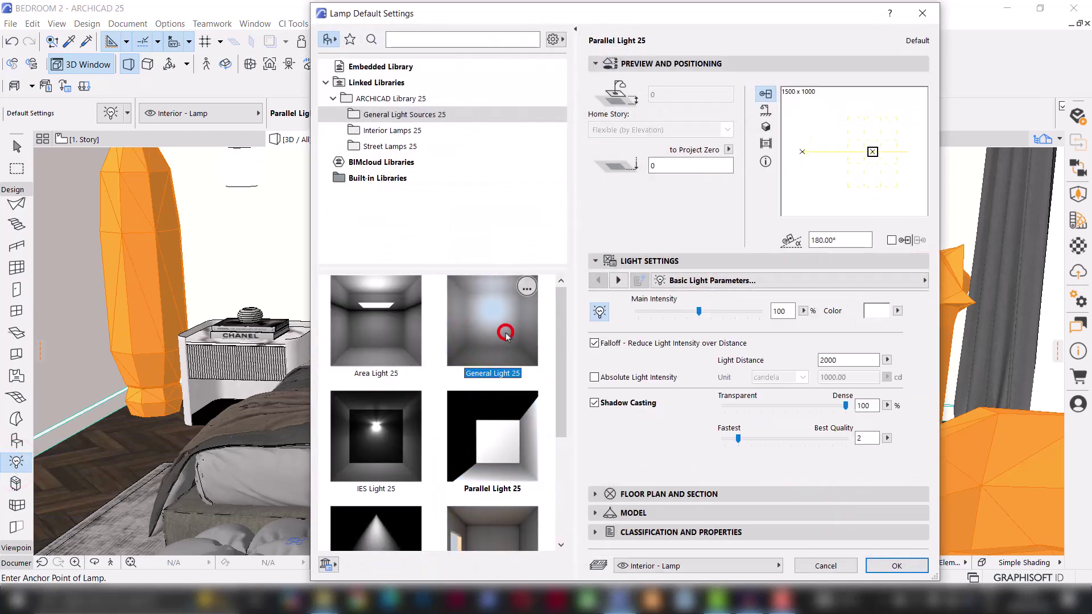
pyautogui.click(619, 280)
pyautogui.click(620, 280)
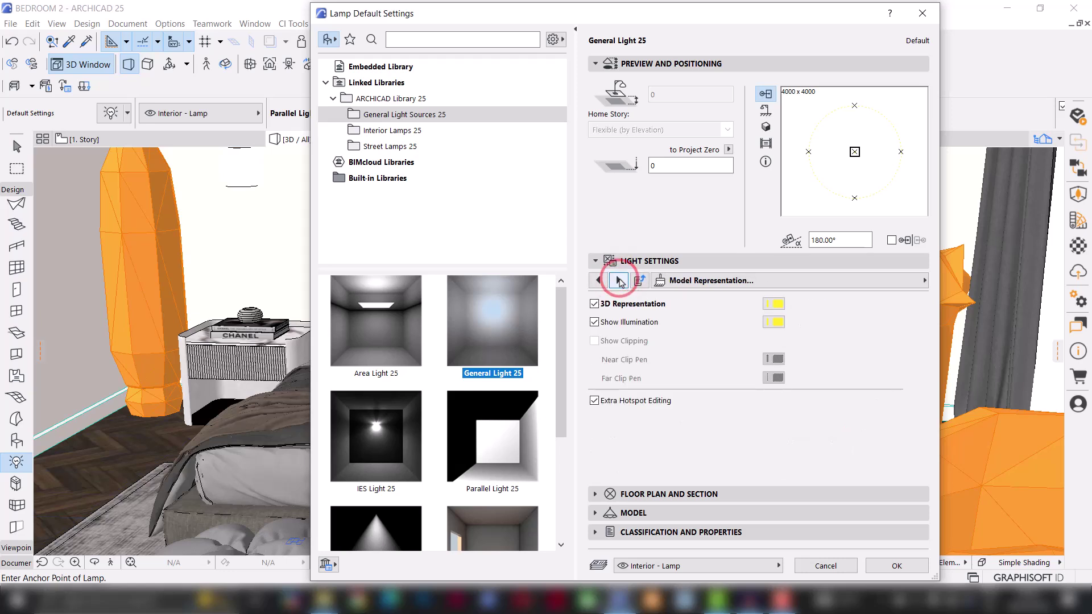
pyautogui.click(619, 280)
pyautogui.click(619, 279)
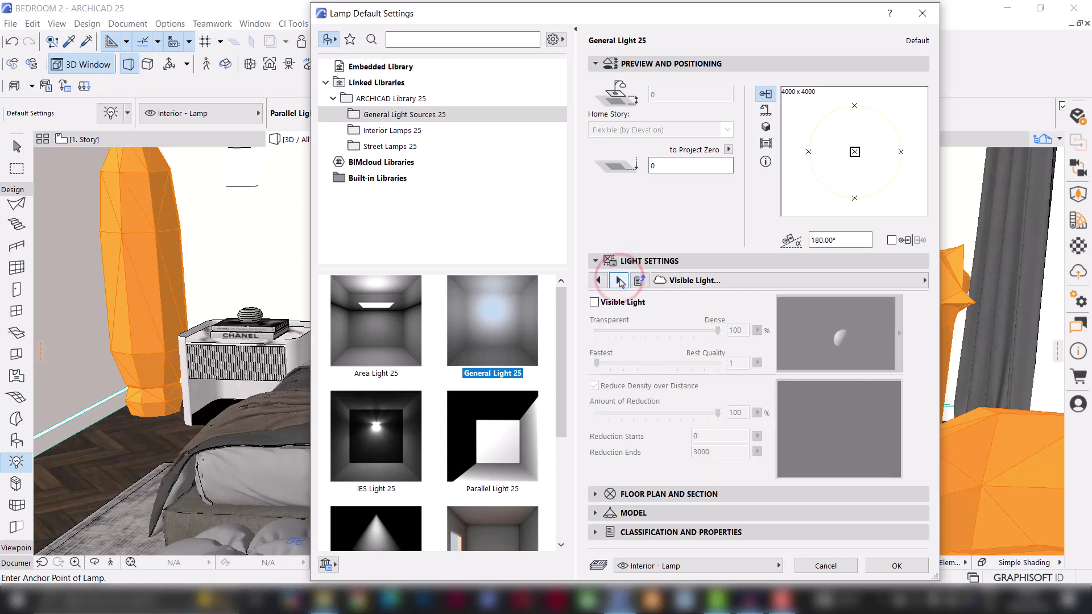
pyautogui.click(619, 280)
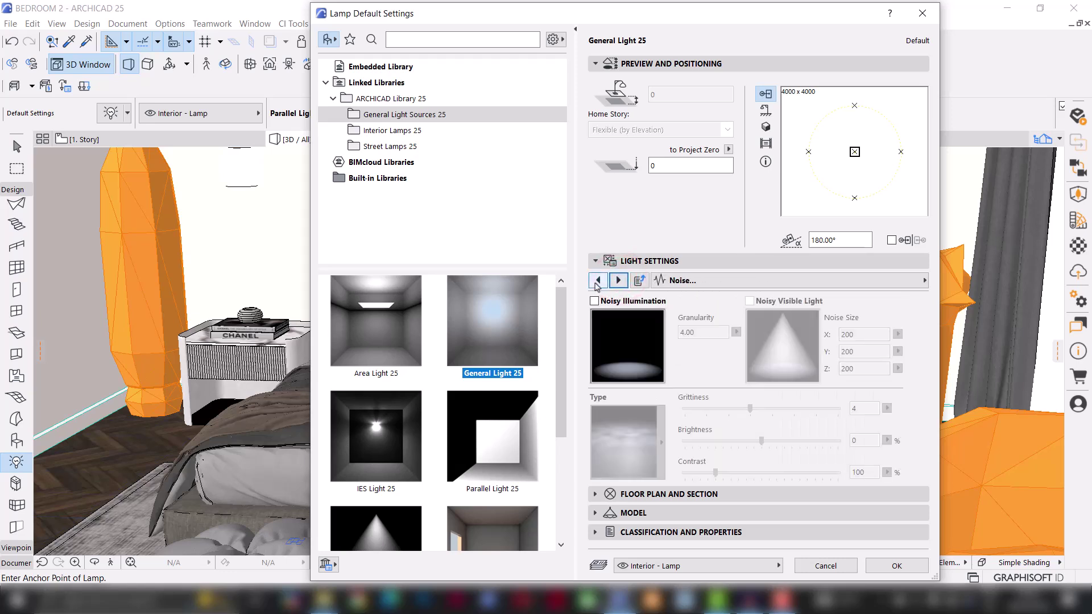
pyautogui.click(597, 279)
pyautogui.click(597, 280)
pyautogui.click(597, 279)
pyautogui.click(597, 280)
pyautogui.click(597, 280)
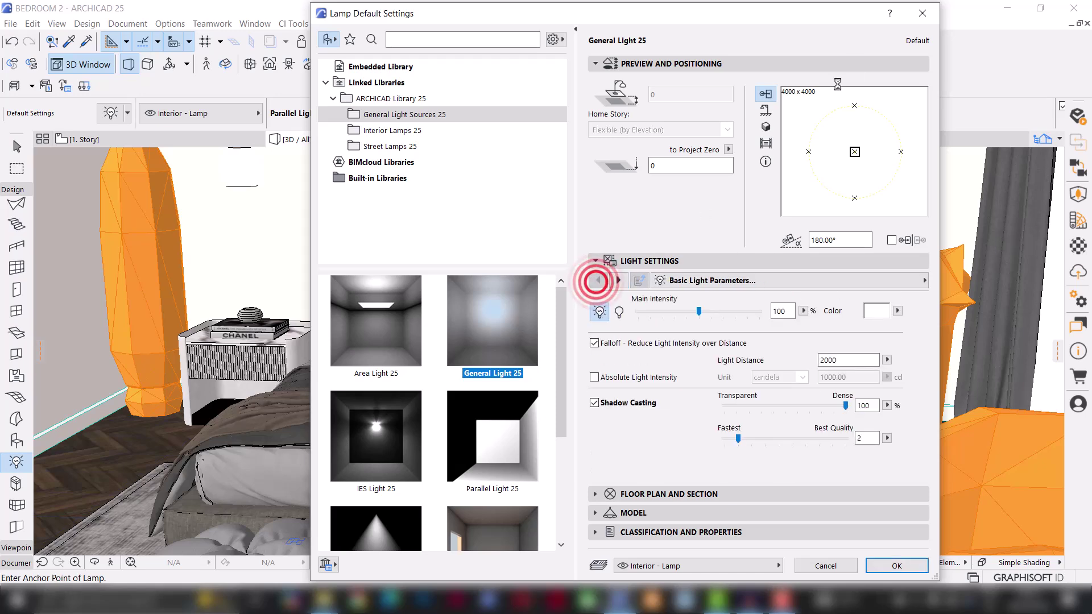
pyautogui.click(922, 14)
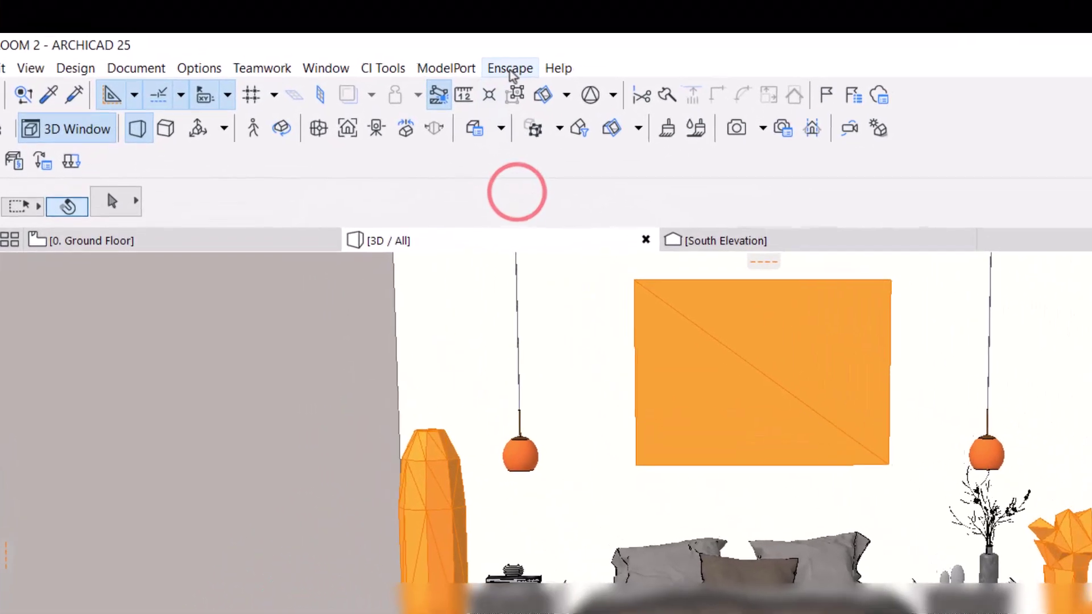
# Check the Chaos account from the Enscape menu and launch the live Enscape render of the bedroom.
pyautogui.click(380, 24)
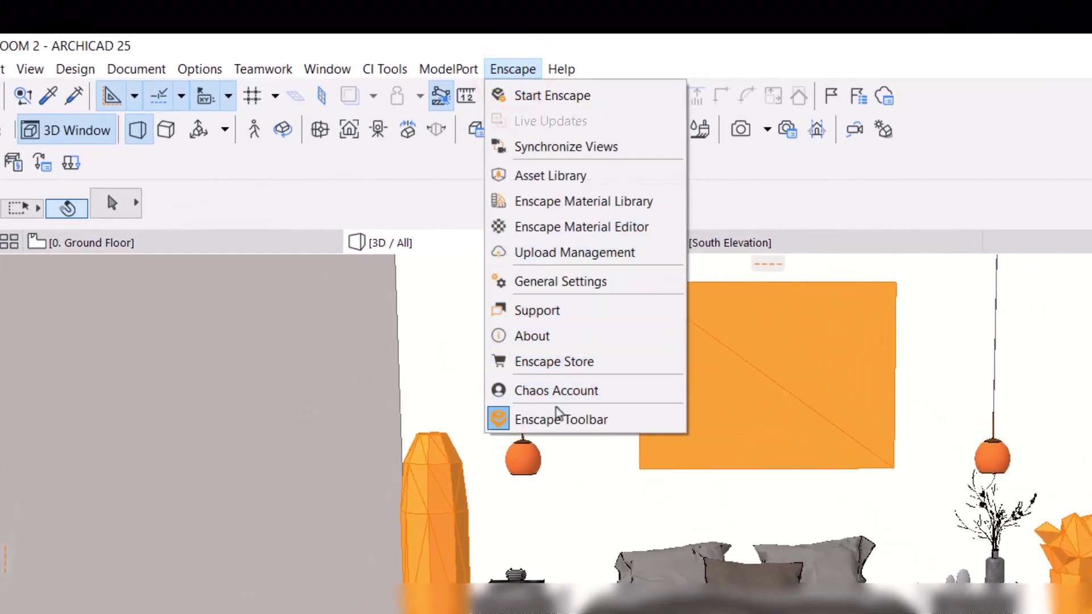
pyautogui.click(531, 390)
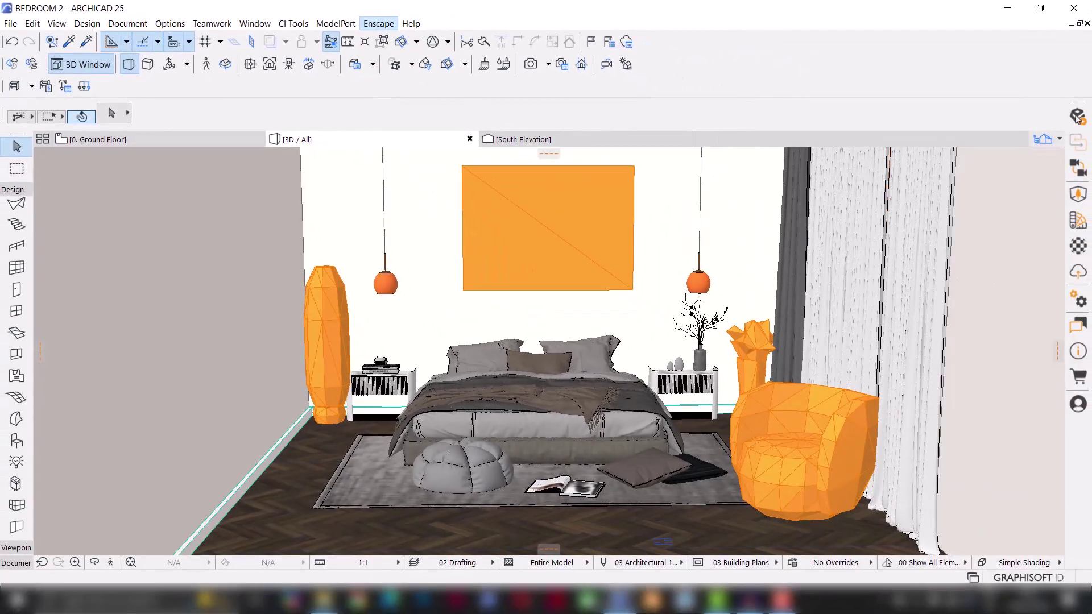
pyautogui.click(1076, 116)
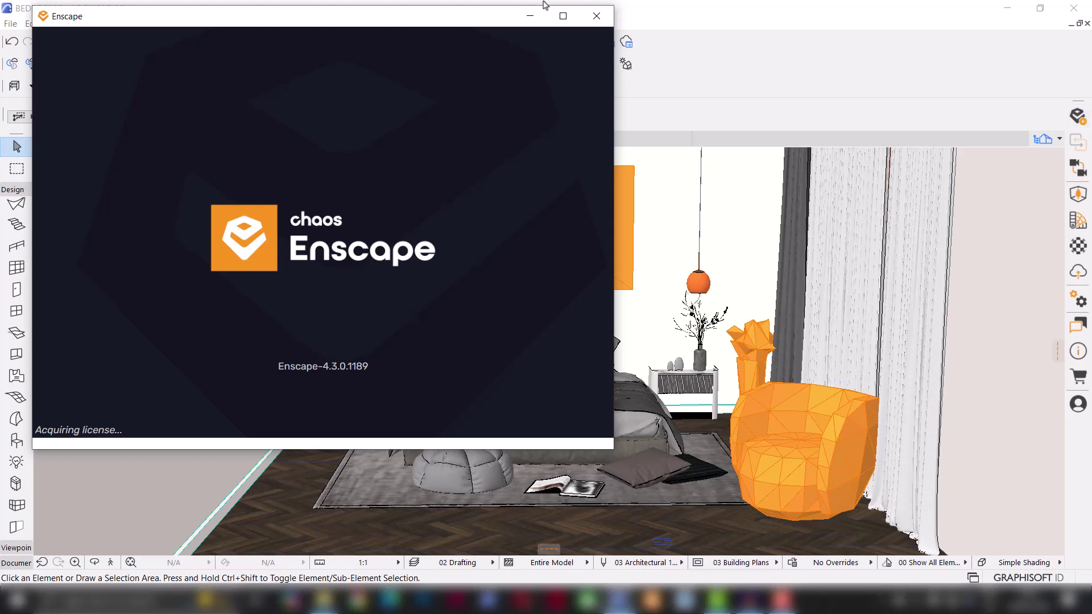
# Toggle the Safe Frame guide off and back on in the live render.
pyautogui.click(494, 7)
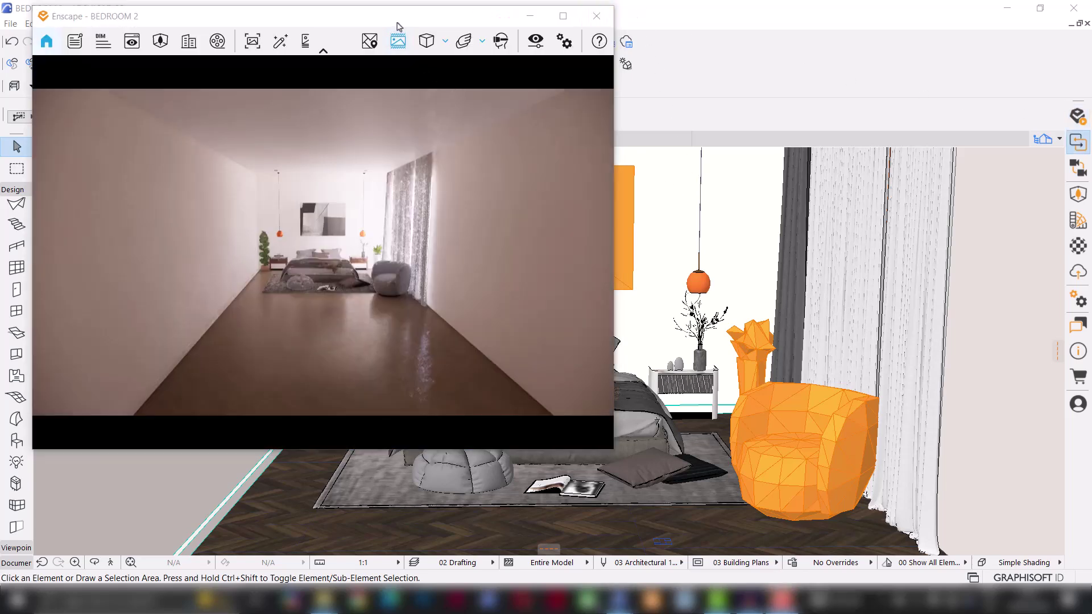
pyautogui.click(398, 40)
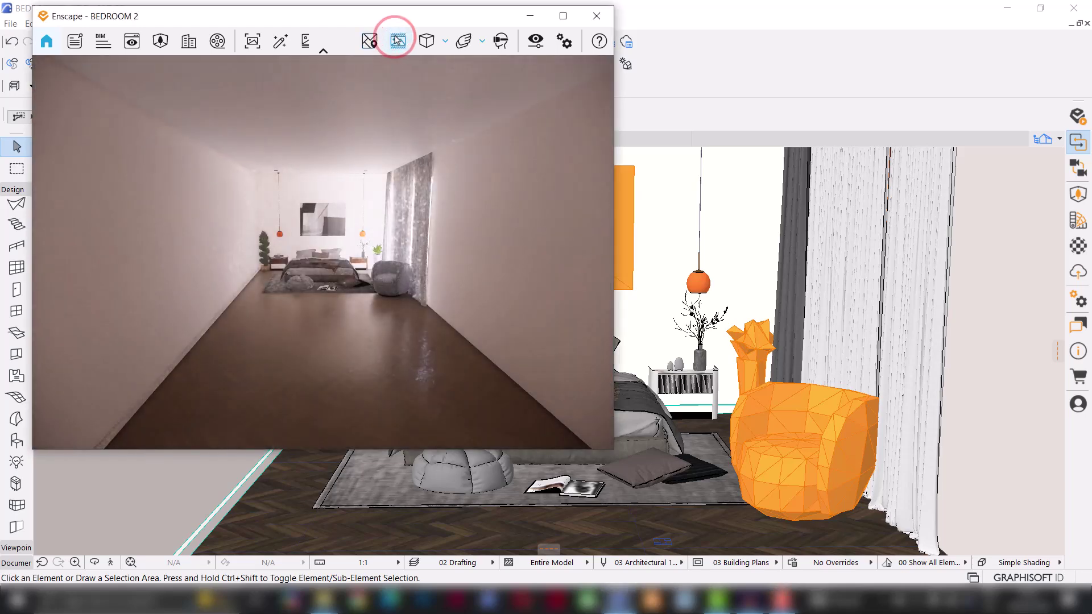
pyautogui.click(398, 41)
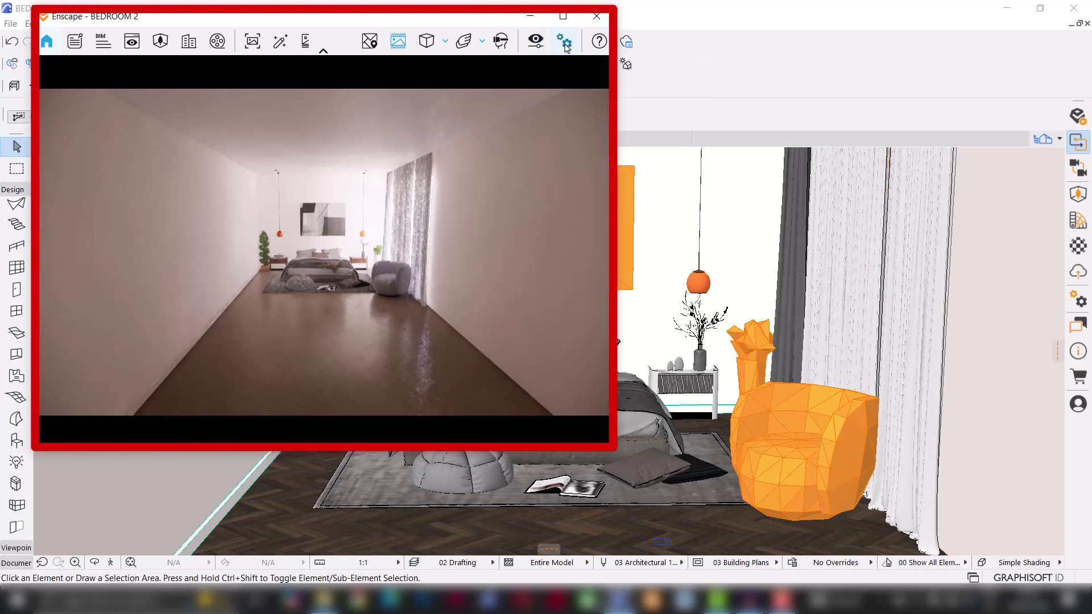
# Review Enscape's window Preferences, then bring up the Visual Settings.
pyautogui.click(564, 41)
pyautogui.moveTo(471, 23); pyautogui.dragTo(913, 44)
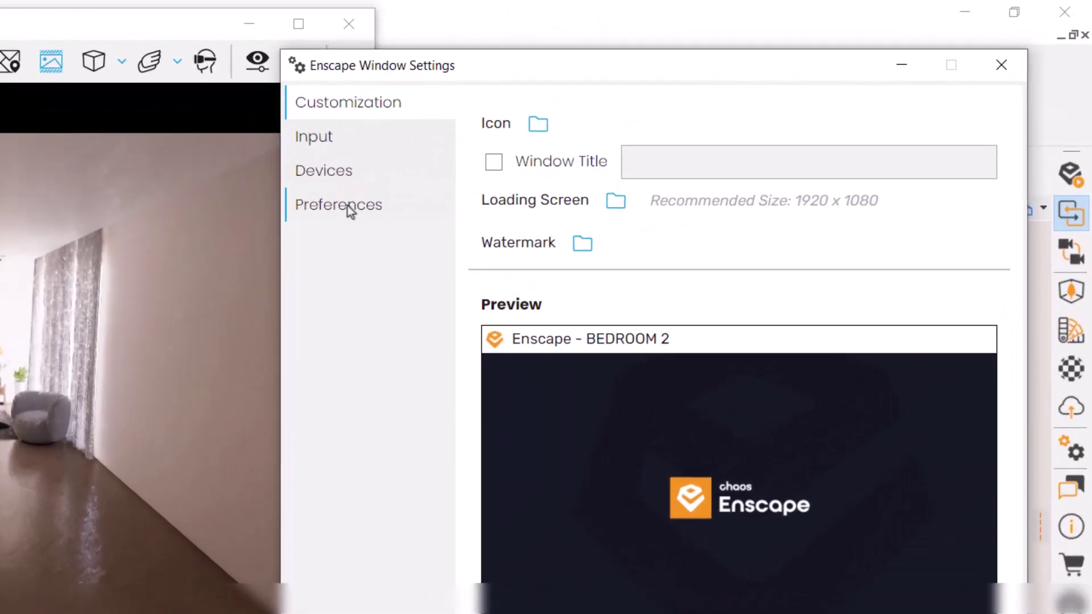
pyautogui.click(347, 206)
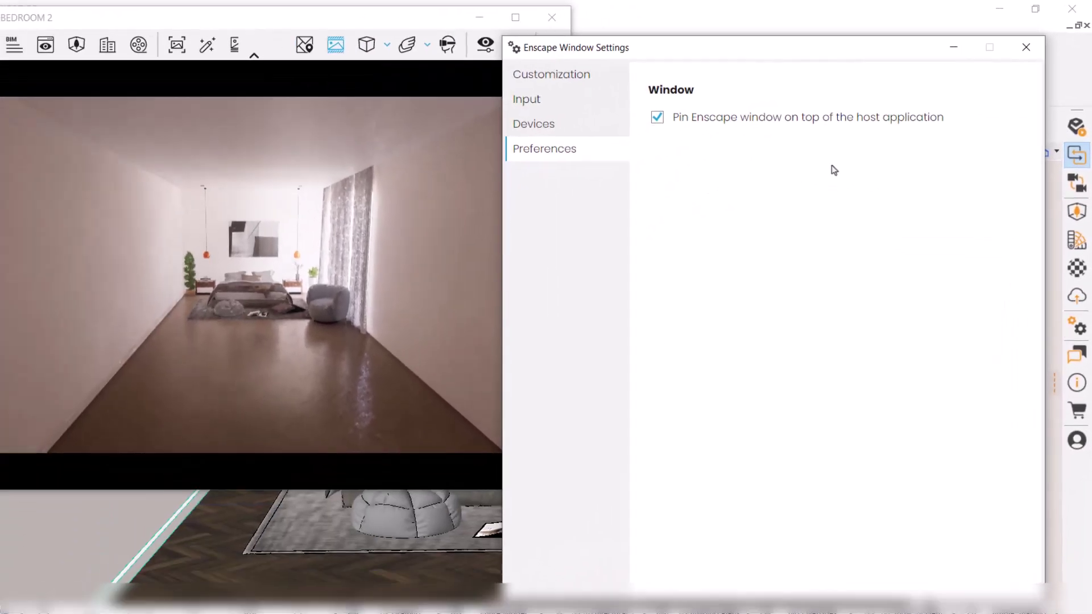
pyautogui.click(1001, 64)
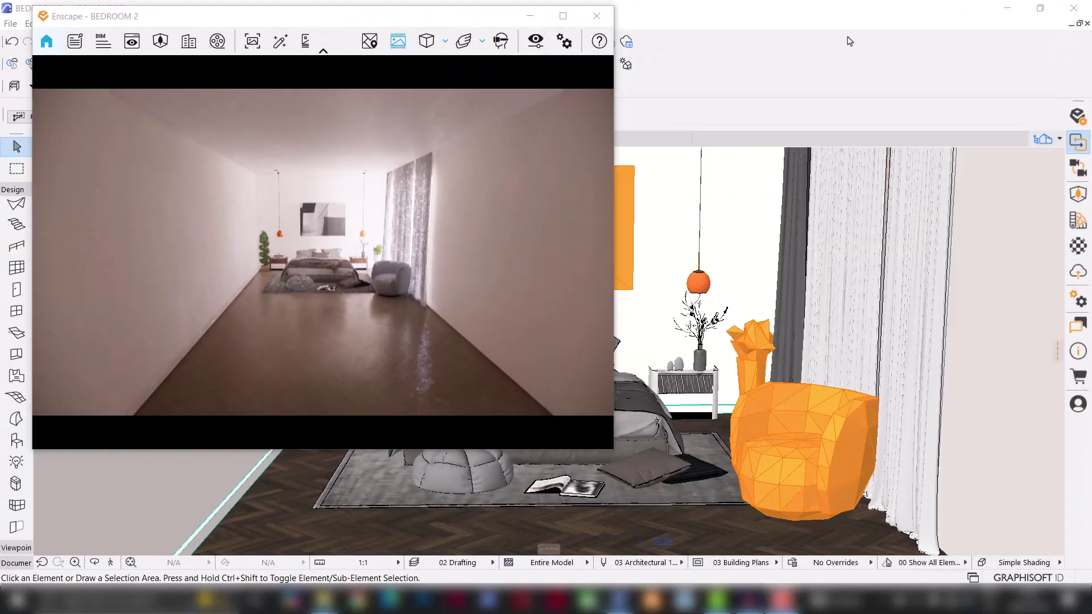
pyautogui.click(532, 43)
# Try the custom 2000 x 2000 resolution, settle on Full HD output, and close Visual Settings.
pyautogui.click(859, 75)
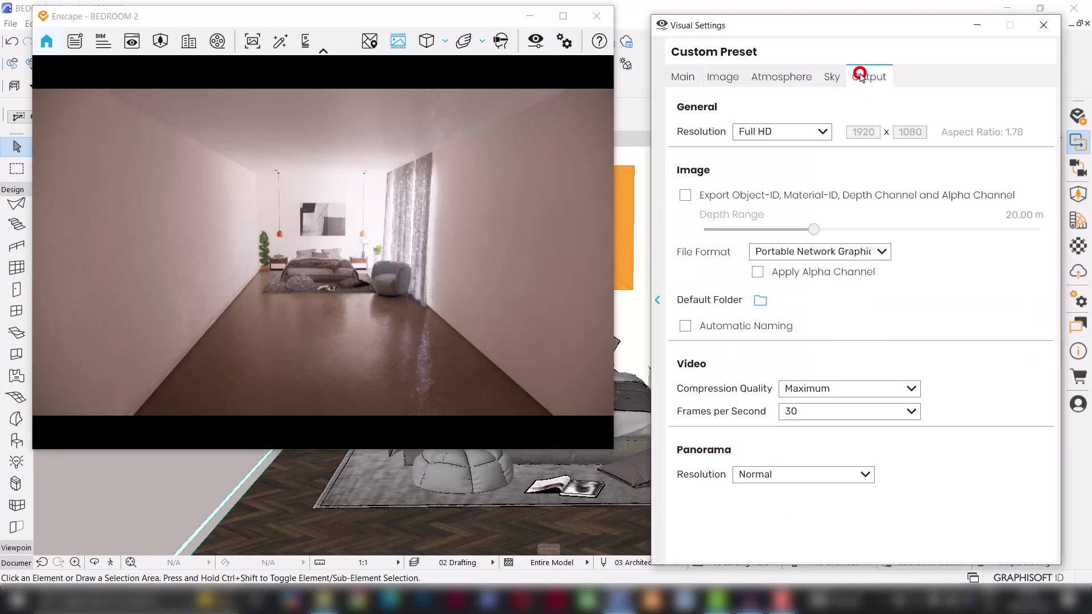
pyautogui.click(820, 133)
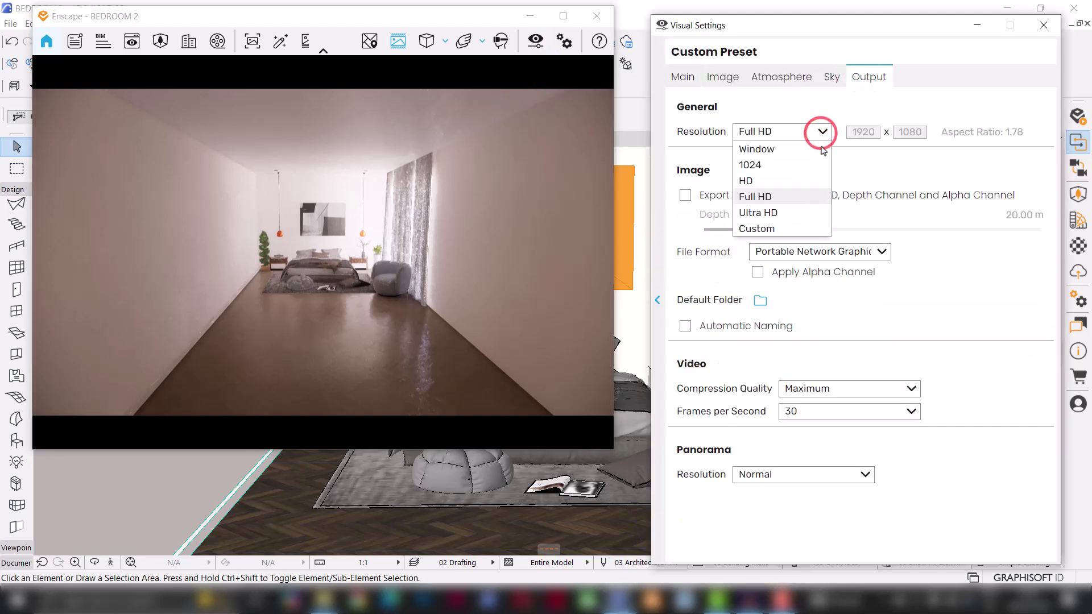
pyautogui.click(784, 199)
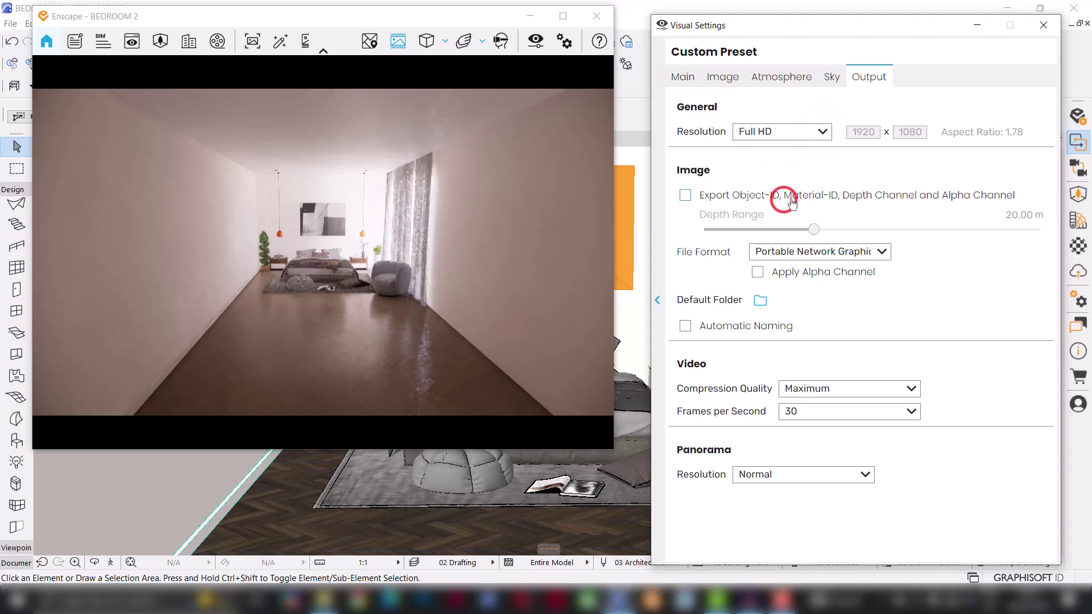
pyautogui.click(822, 132)
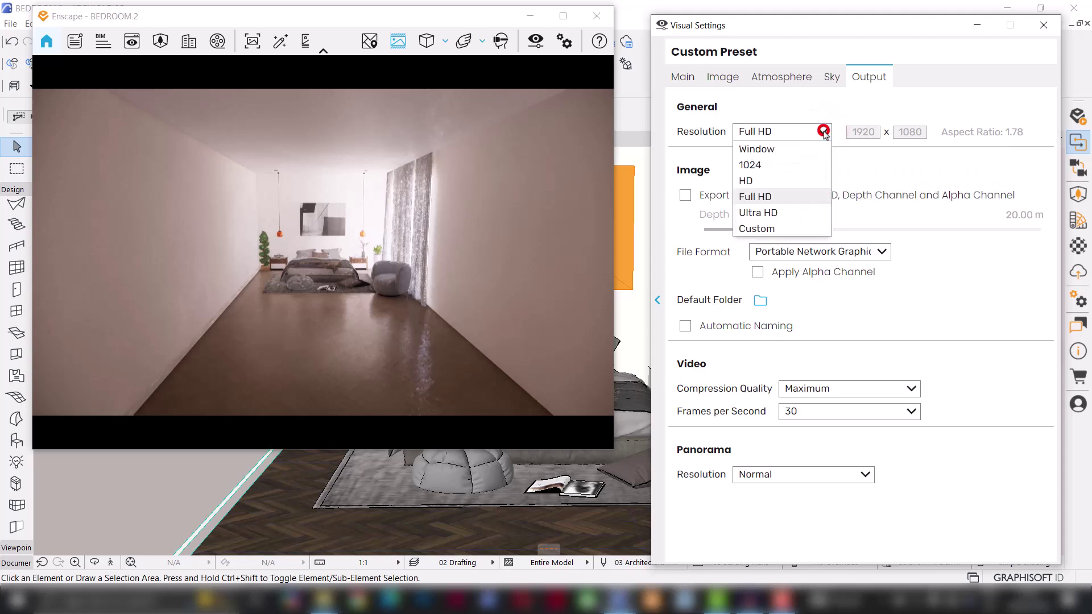
pyautogui.click(780, 229)
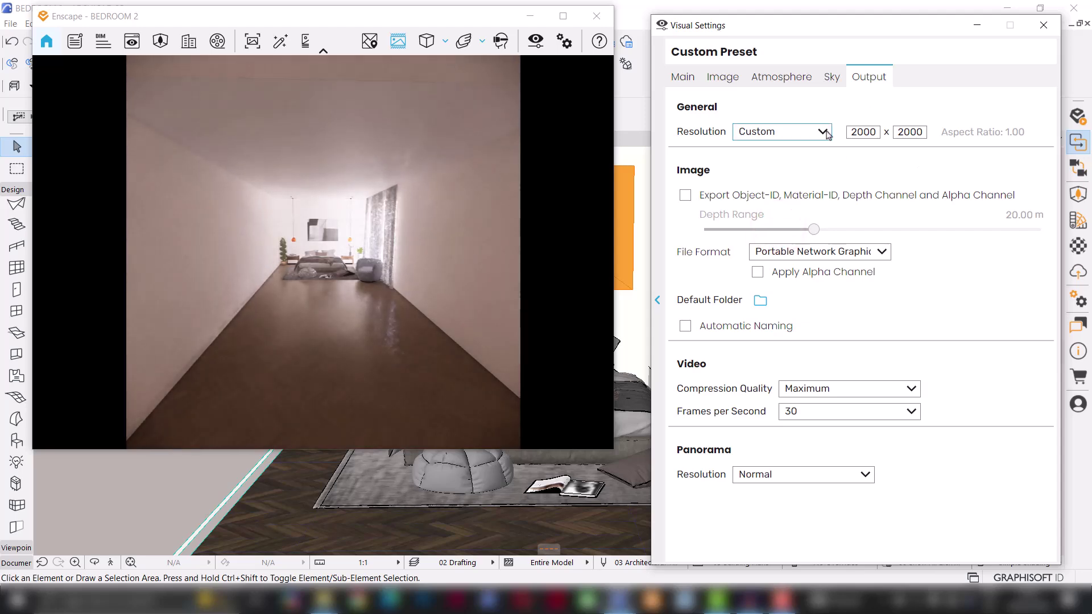
pyautogui.click(822, 132)
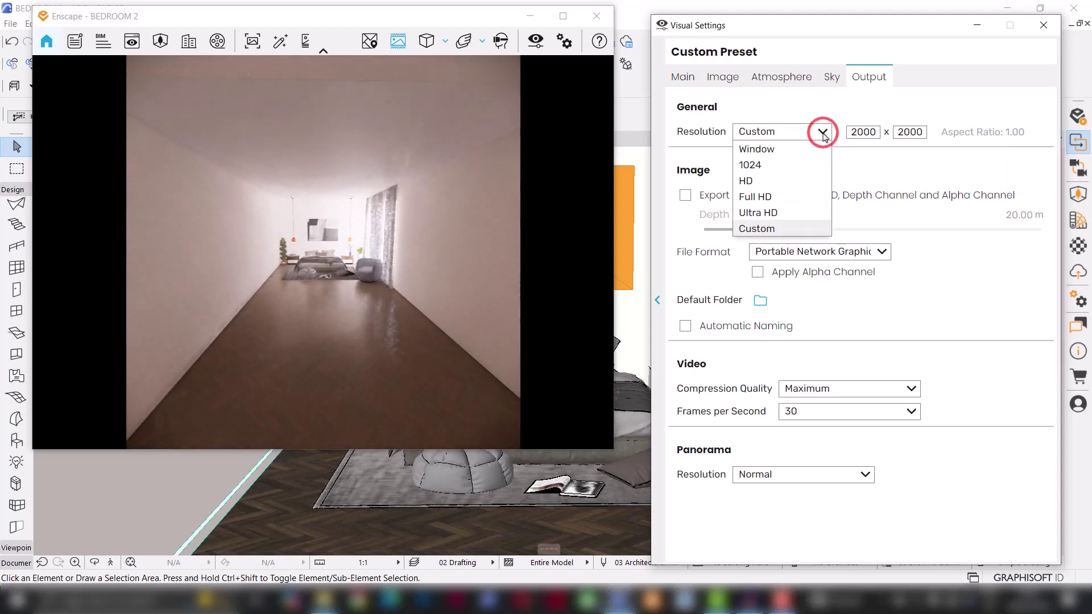
pyautogui.click(783, 197)
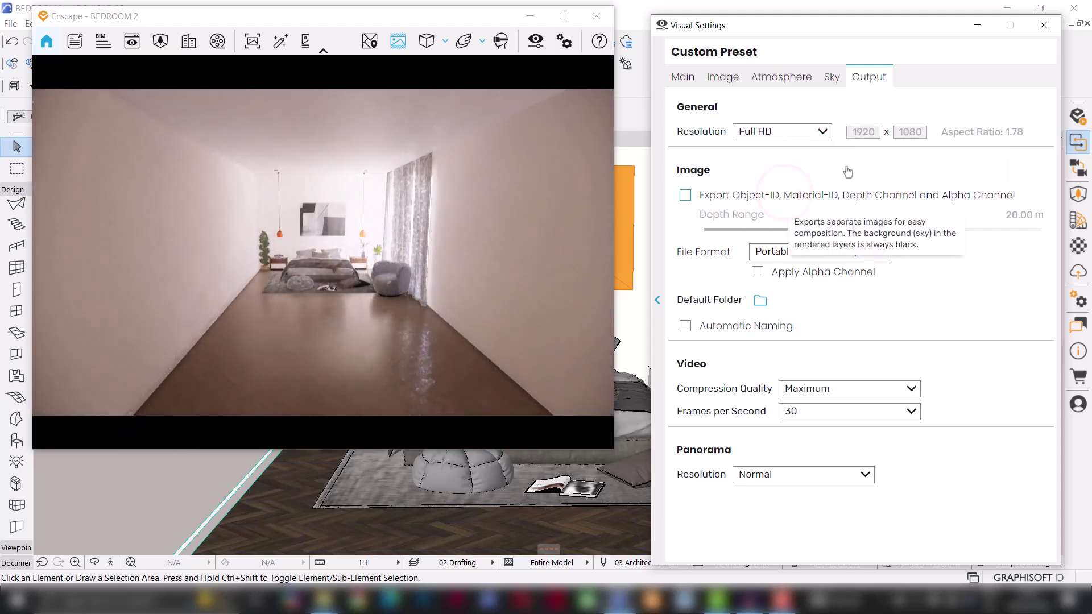
pyautogui.click(1052, 29)
# Walk the camera forward toward the bed, turning slightly left and shifting right.
pyautogui.press('w')
pyautogui.moveTo(439, 293); pyautogui.dragTo(421, 268)
pyautogui.press('w')
pyautogui.press('d')
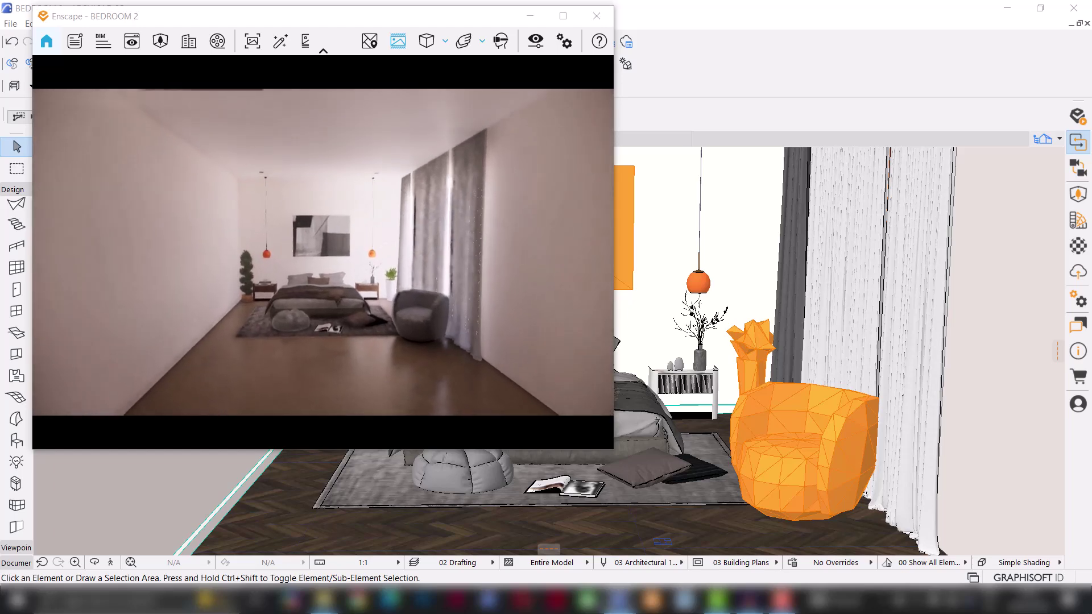
# Narrow the horizontal field of view from 90° to 50° and reframe the camera on the bed.
pyautogui.click(535, 41)
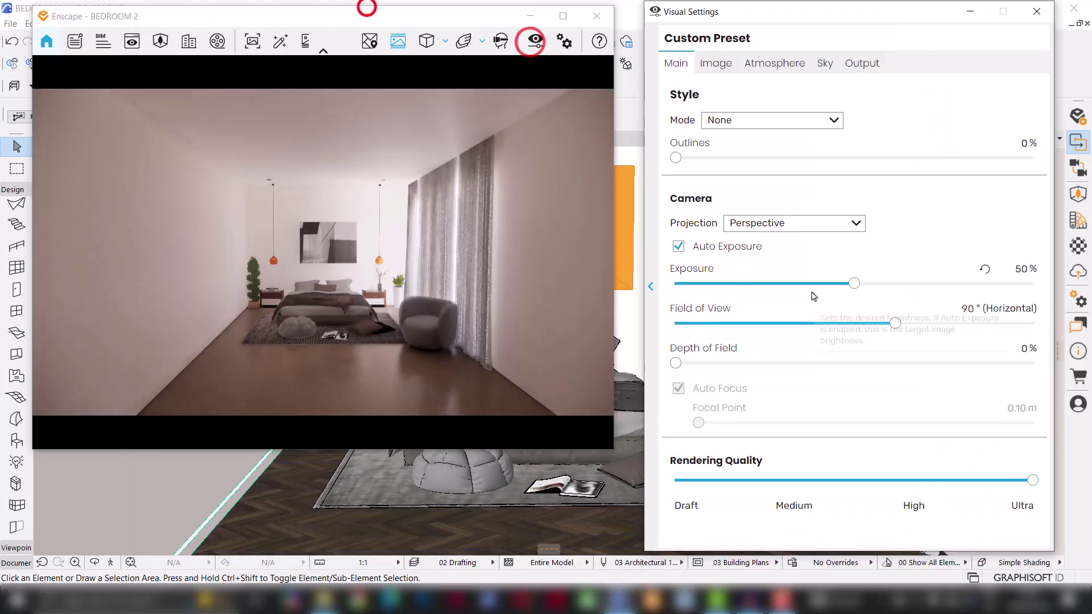
pyautogui.moveTo(894, 323); pyautogui.dragTo(886, 324)
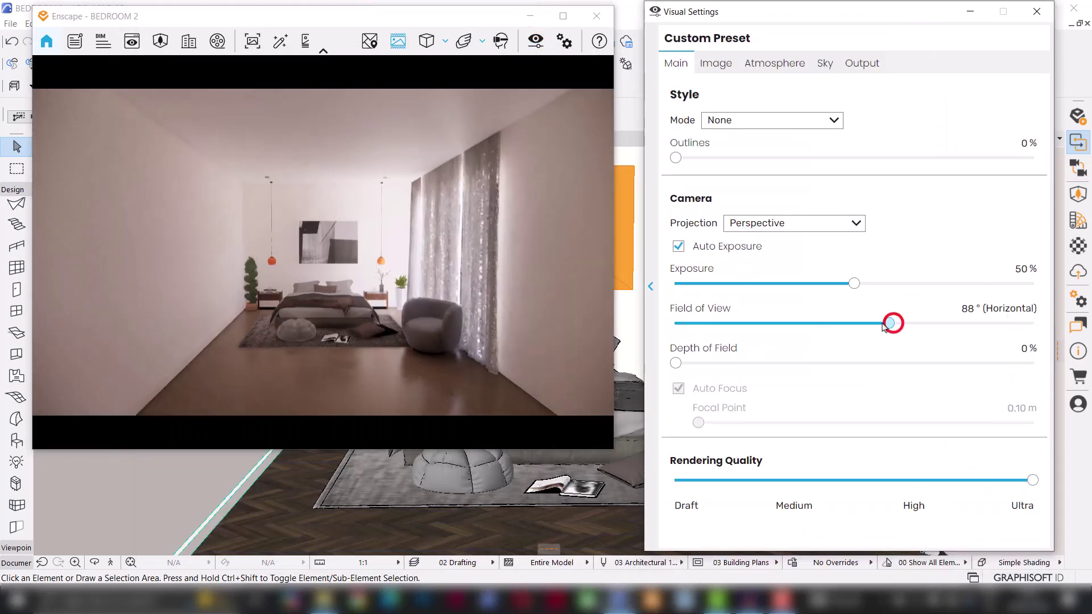
pyautogui.scroll(-10, 884, 323)
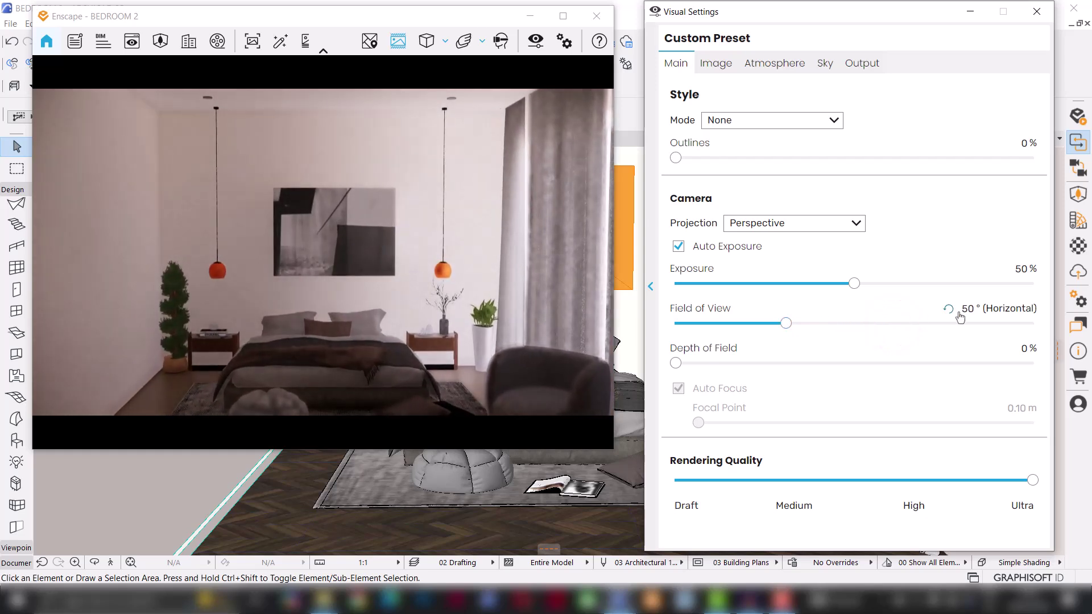
pyautogui.moveTo(438, 289)
pyautogui.mouseDown()
pyautogui.moveTo(430, 329)
pyautogui.moveTo(441, 287)
pyautogui.mouseUp()
pyautogui.scroll(-3, 390, 332)
pyautogui.moveTo(390, 333); pyautogui.dragTo(389, 342)
pyautogui.scroll(2, 389, 329)
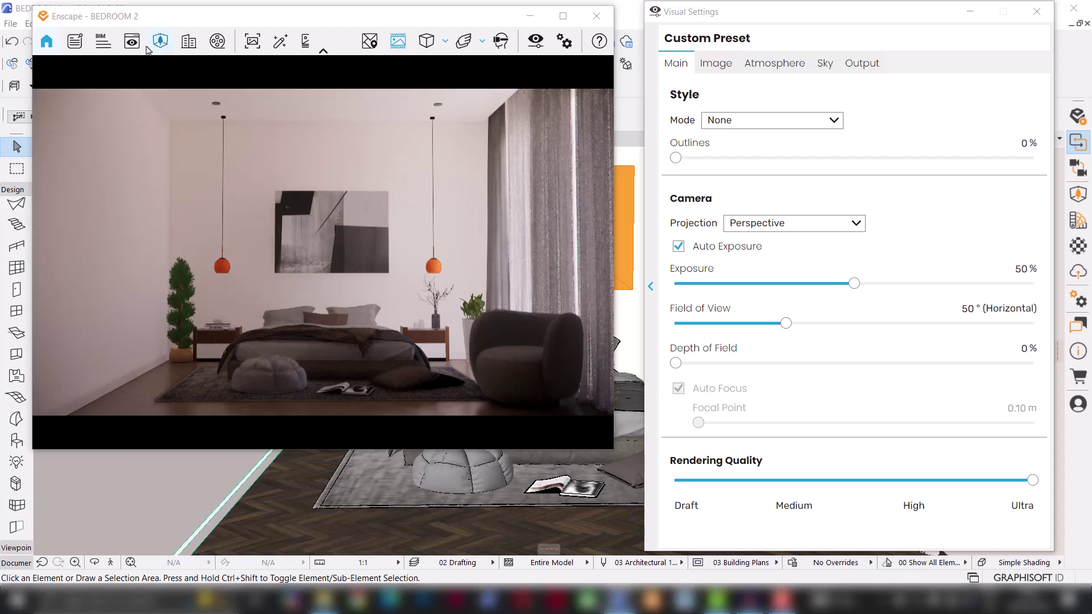
# Save the current camera as a new view named 'Scene 1' and maximize the render window.
pyautogui.click(128, 43)
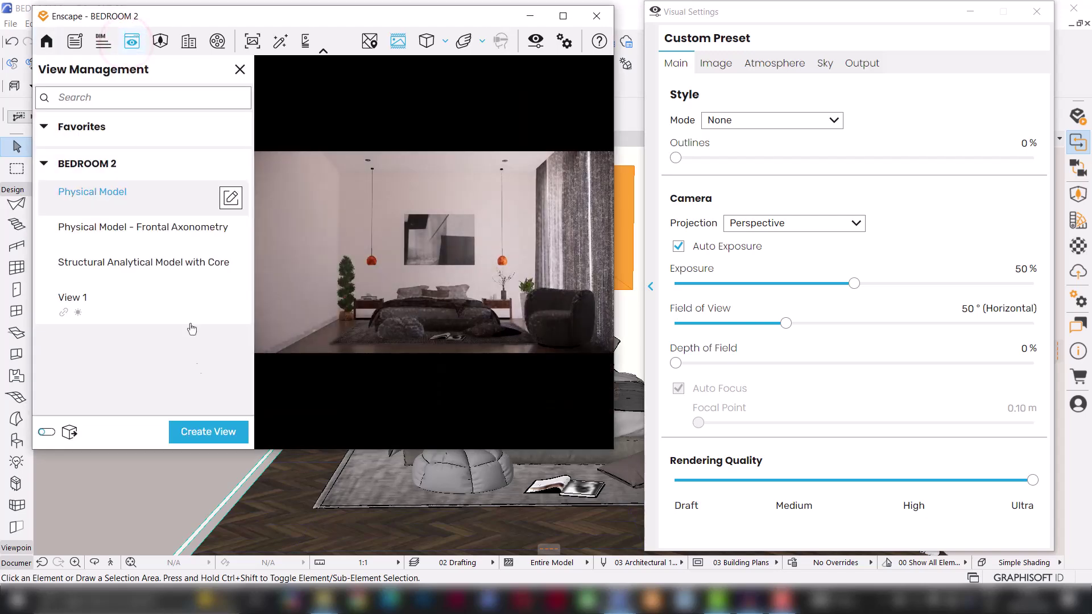
pyautogui.click(210, 433)
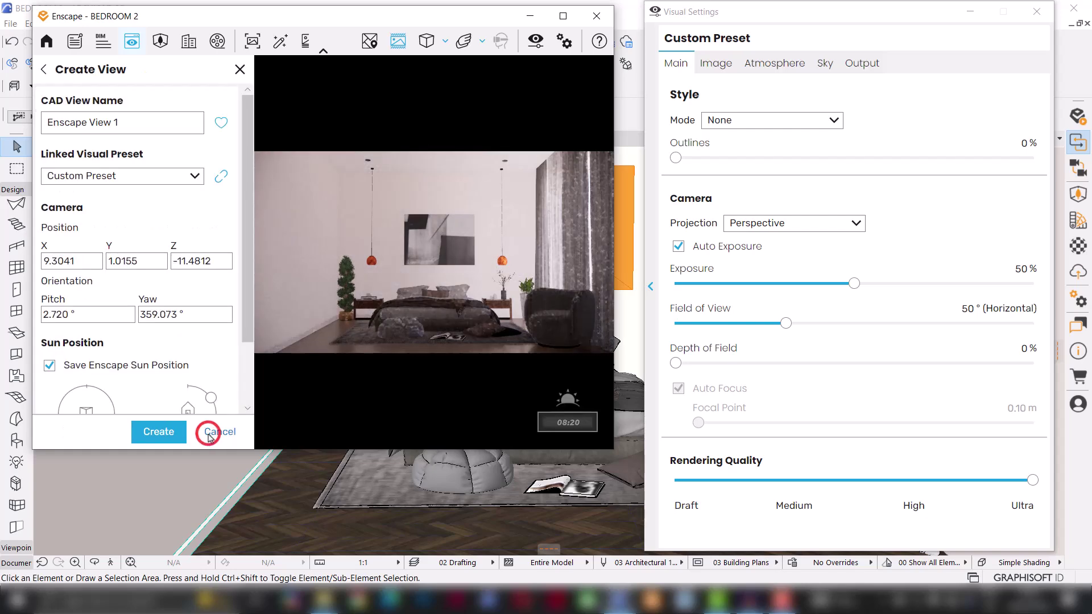
pyautogui.tripleClick(121, 122)
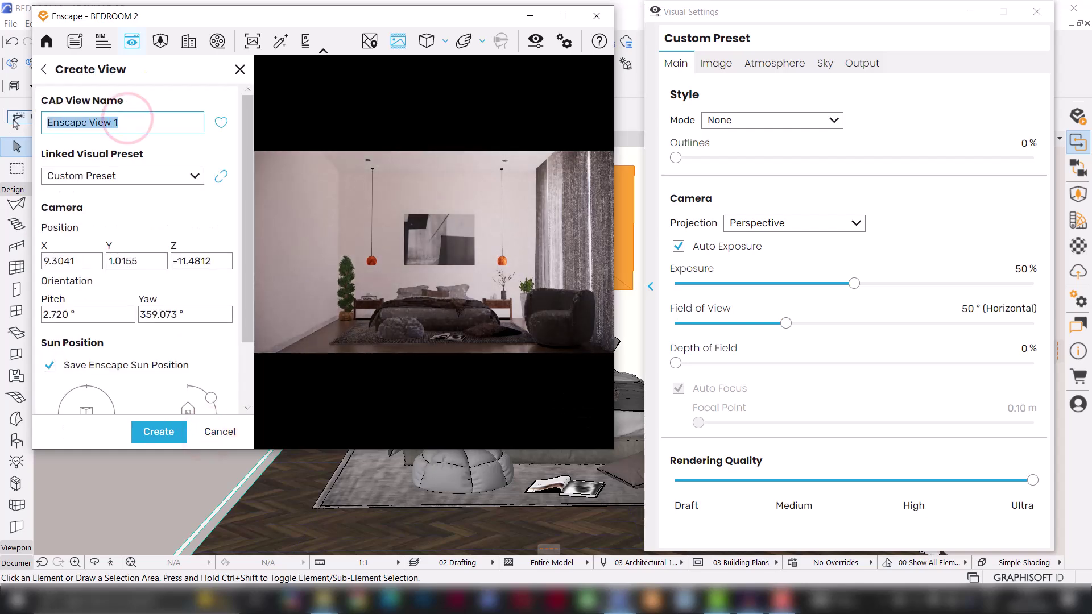
pyautogui.write('sCEBNE')
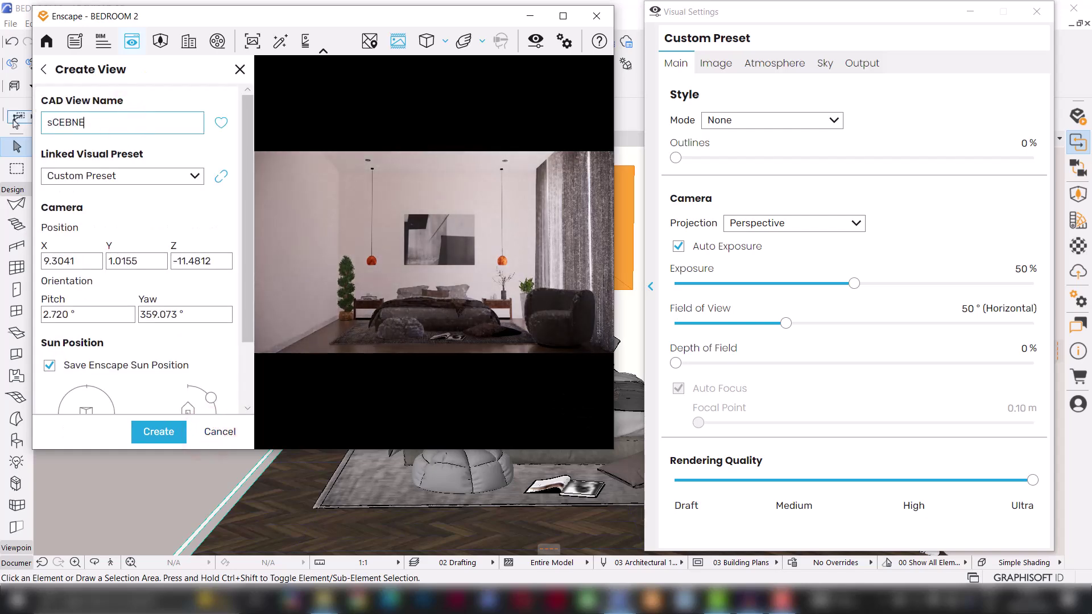
pyautogui.press('BackSpace')
pyautogui.press('BackSpace')
pyautogui.press('BackSpace')
pyautogui.press('BackSpace')
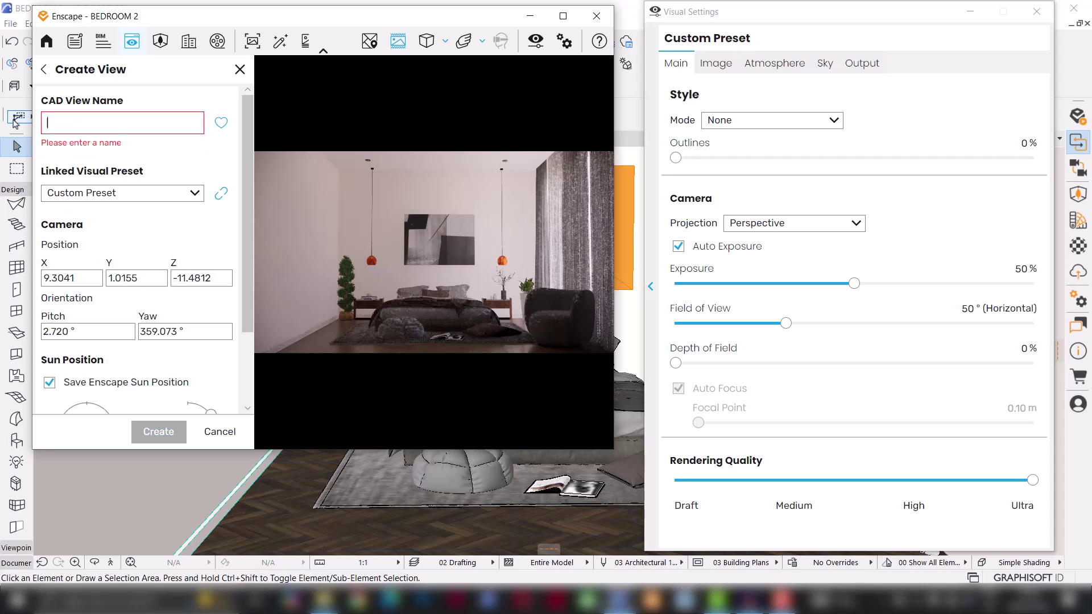
pyautogui.write('Scene 1')
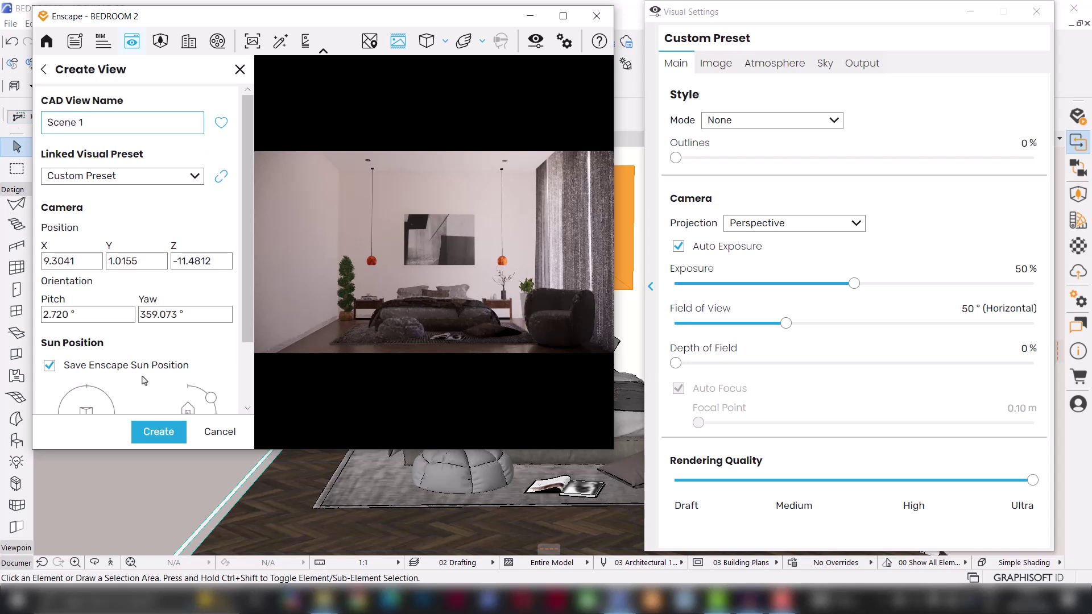
pyautogui.click(158, 432)
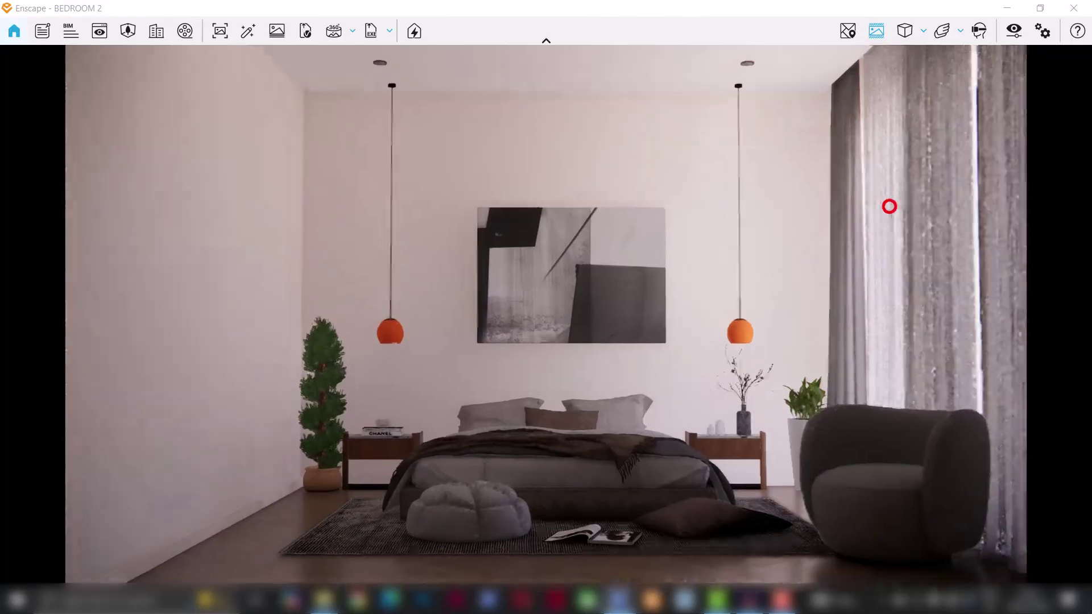
pyautogui.moveTo(930, 213); pyautogui.dragTo(967, 279)
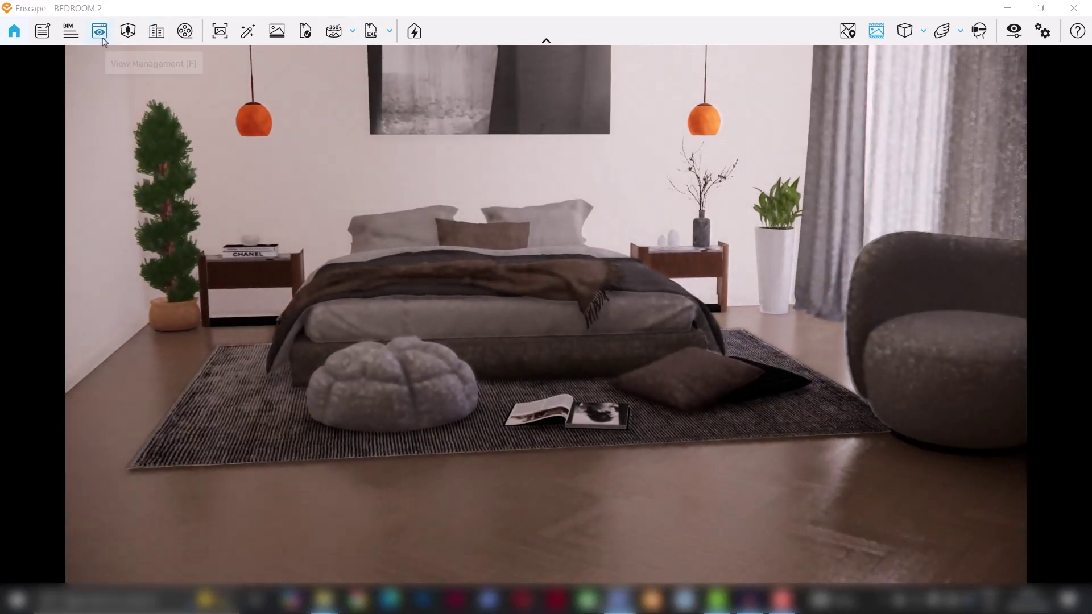
# Jump back to the saved Scene 1 view and restore the Enscape window to its smaller size.
pyautogui.click(99, 33)
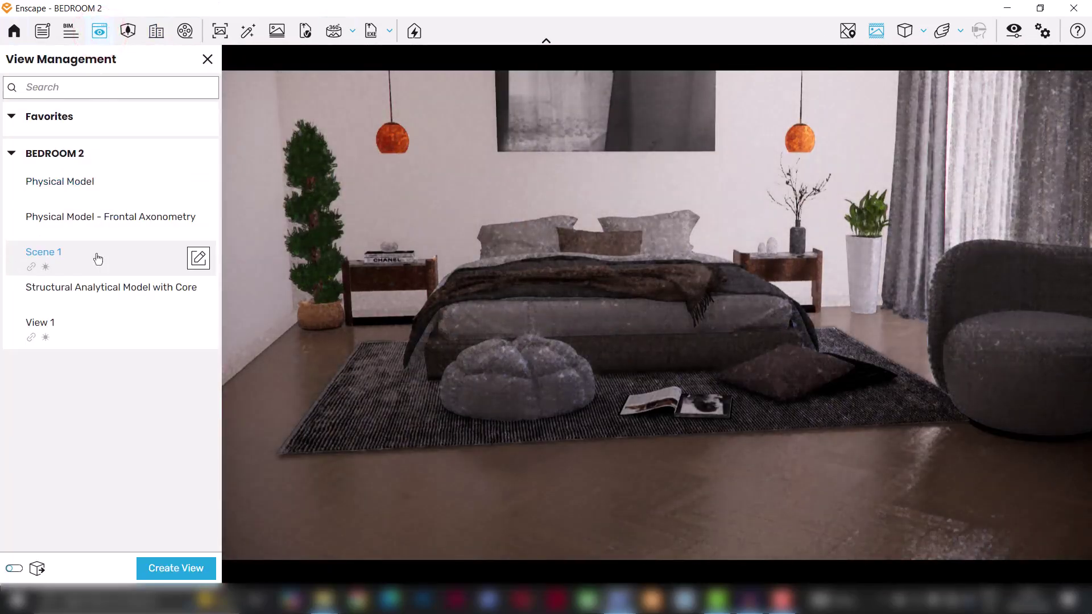
pyautogui.click(97, 260)
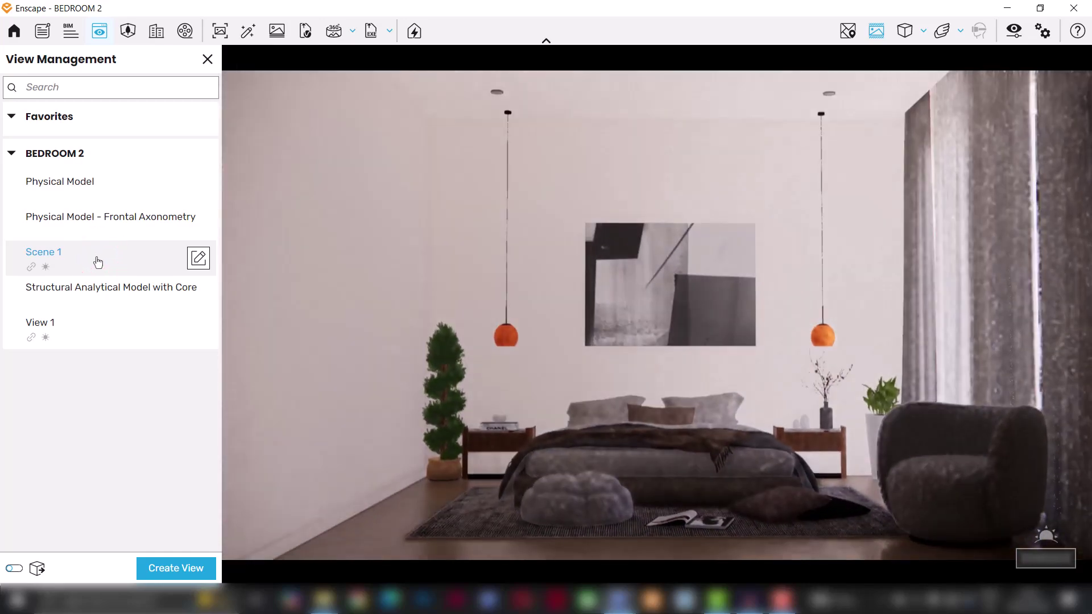
pyautogui.click(207, 60)
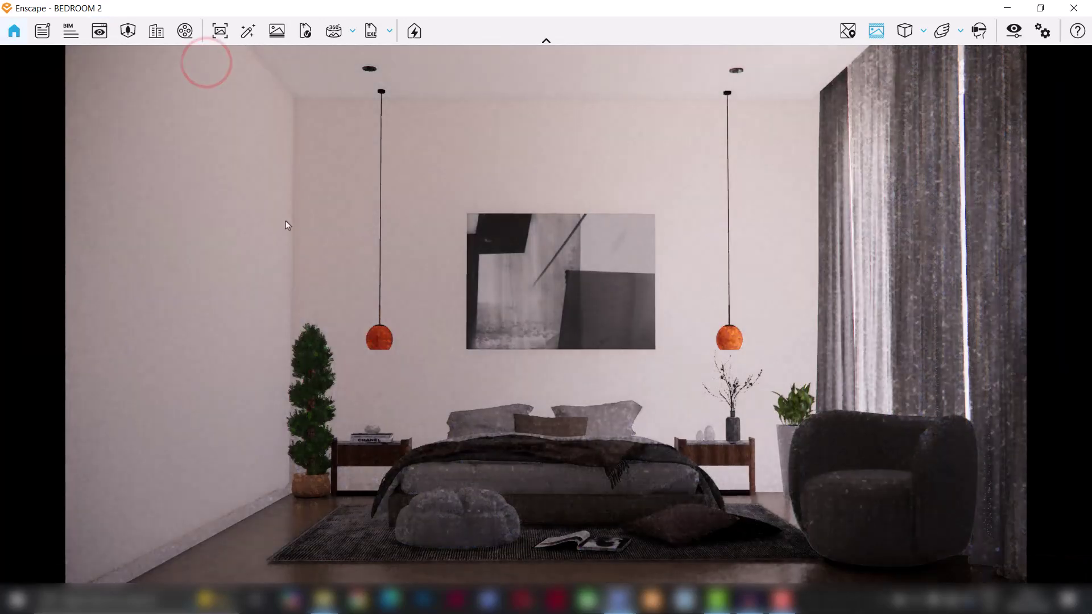
pyautogui.click(1040, 8)
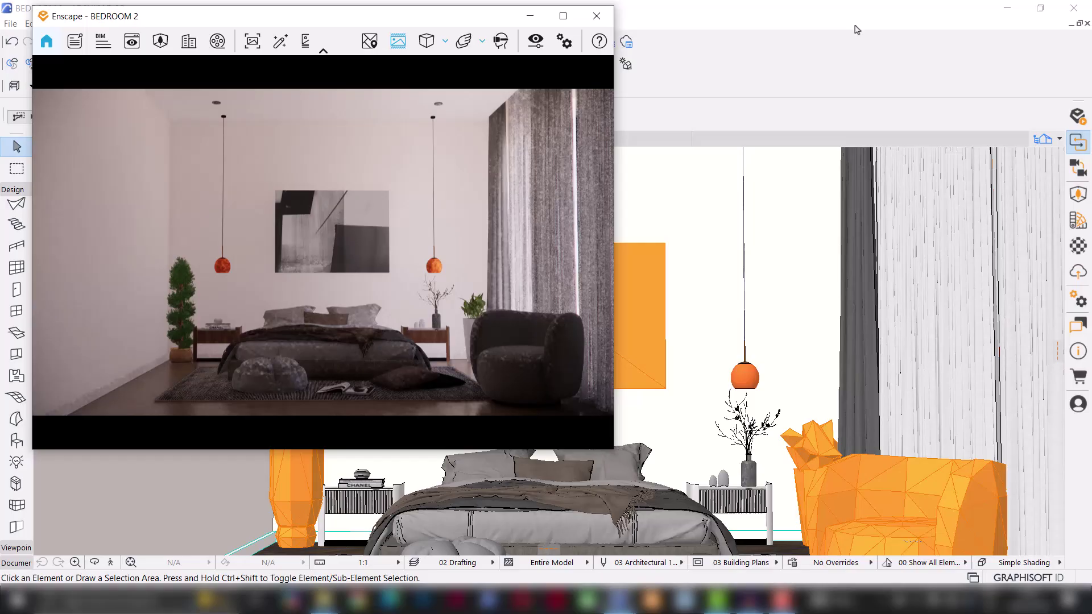
# Lower Atmosphere Sun Brightness from 80% to 0% in Visual Settings.
pyautogui.click(855, 25)
pyautogui.click(536, 41)
pyautogui.moveTo(297, 14); pyautogui.dragTo(834, 30)
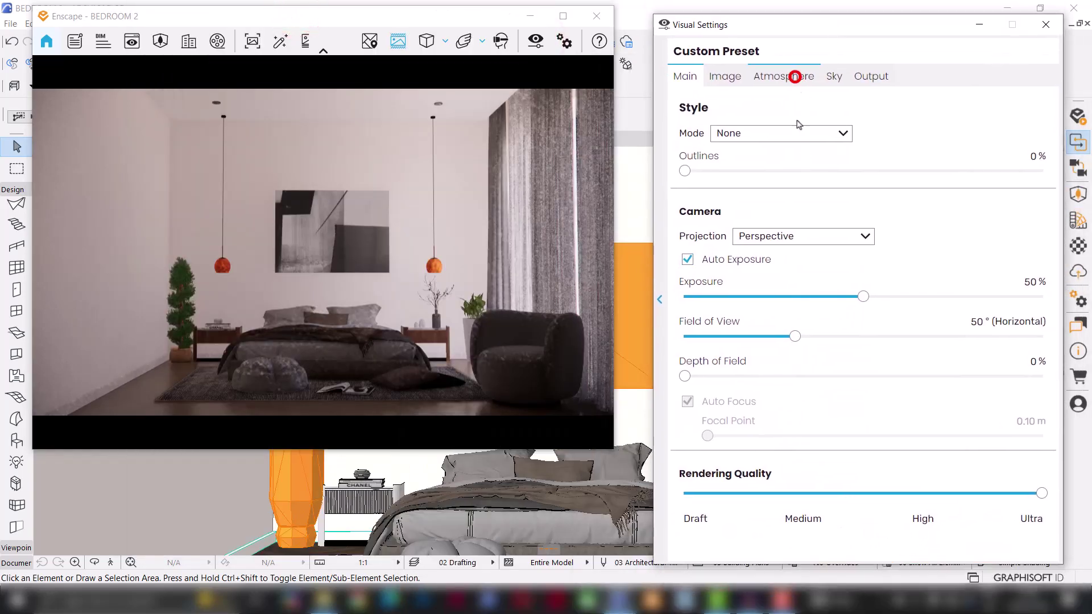
pyautogui.click(794, 76)
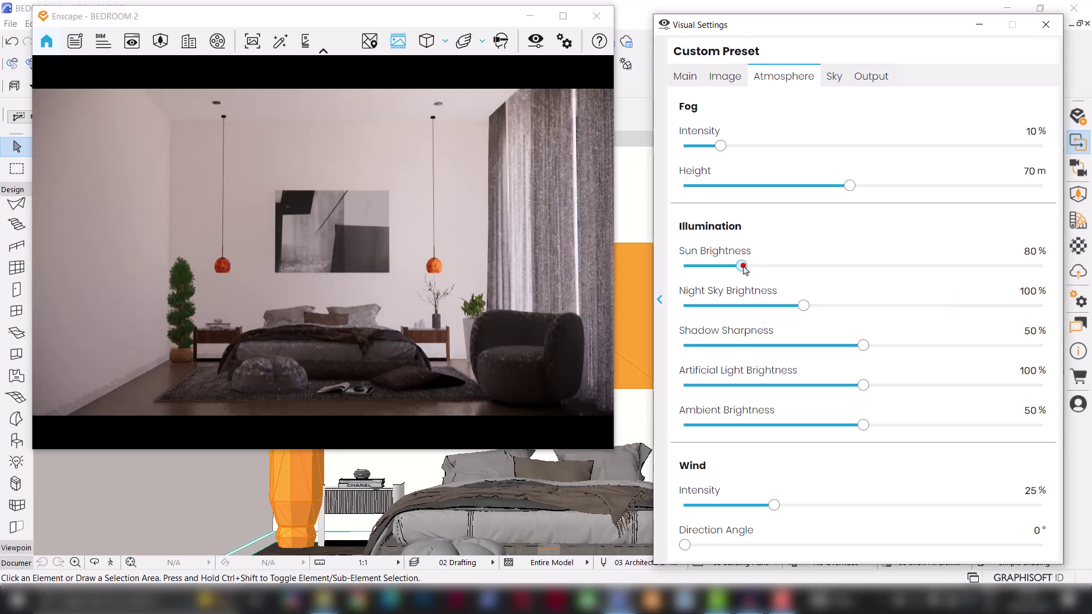
pyautogui.moveTo(743, 265); pyautogui.dragTo(682, 269)
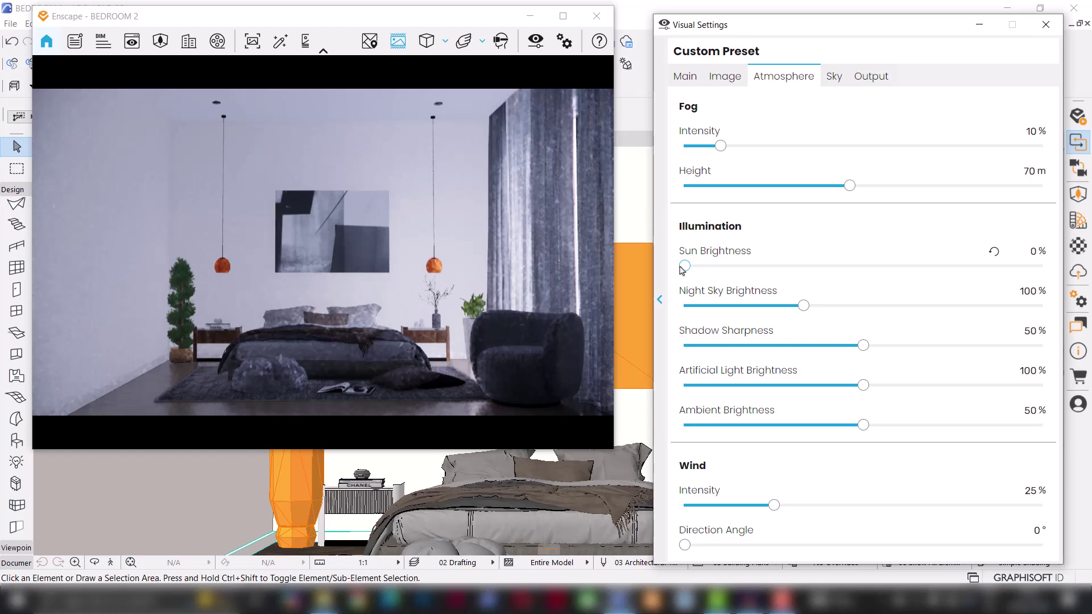
# Set the Sky horizon source to Skybox and bring up the Load Skybox from File dialog.
pyautogui.click(834, 76)
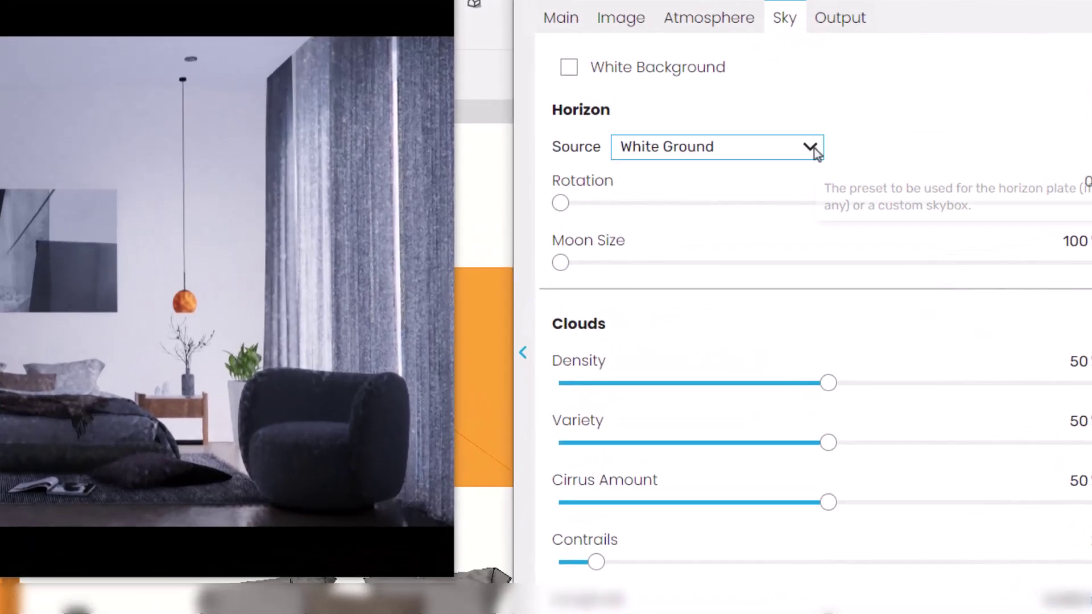
pyautogui.click(812, 148)
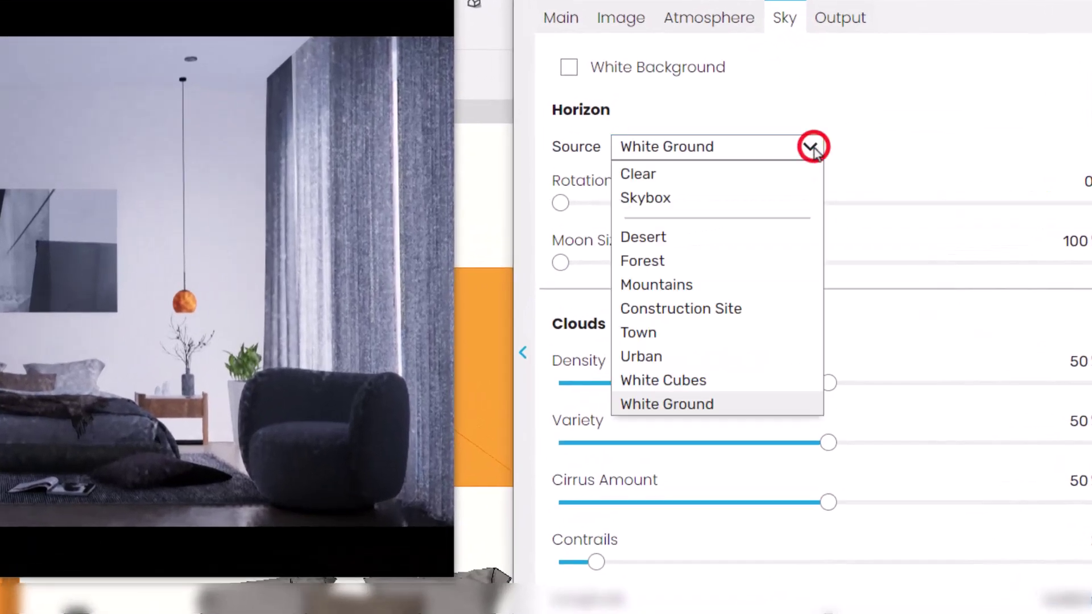
pyautogui.click(691, 197)
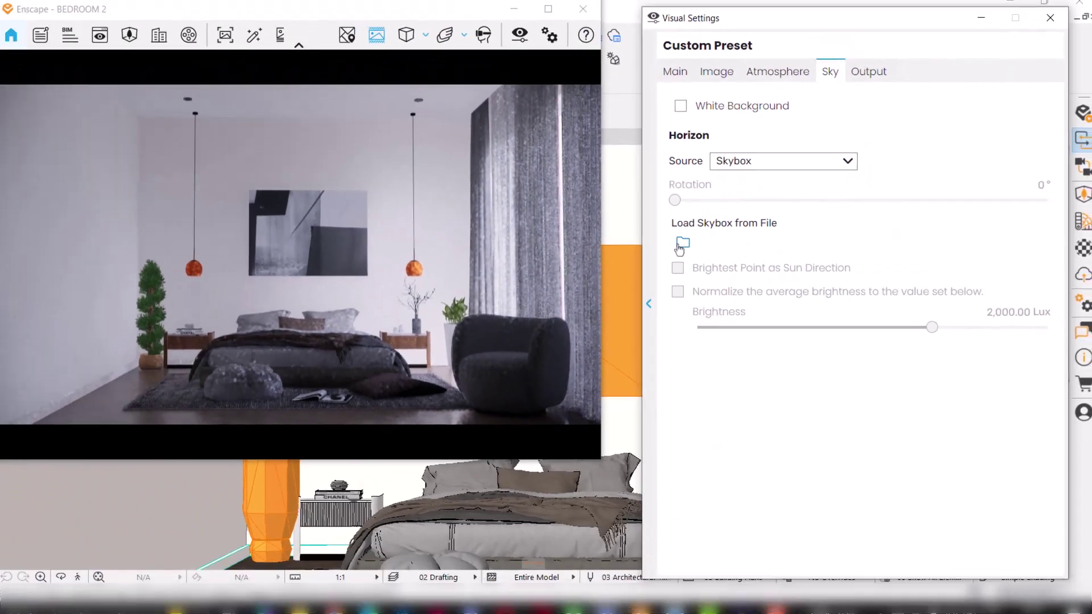
pyautogui.click(572, 263)
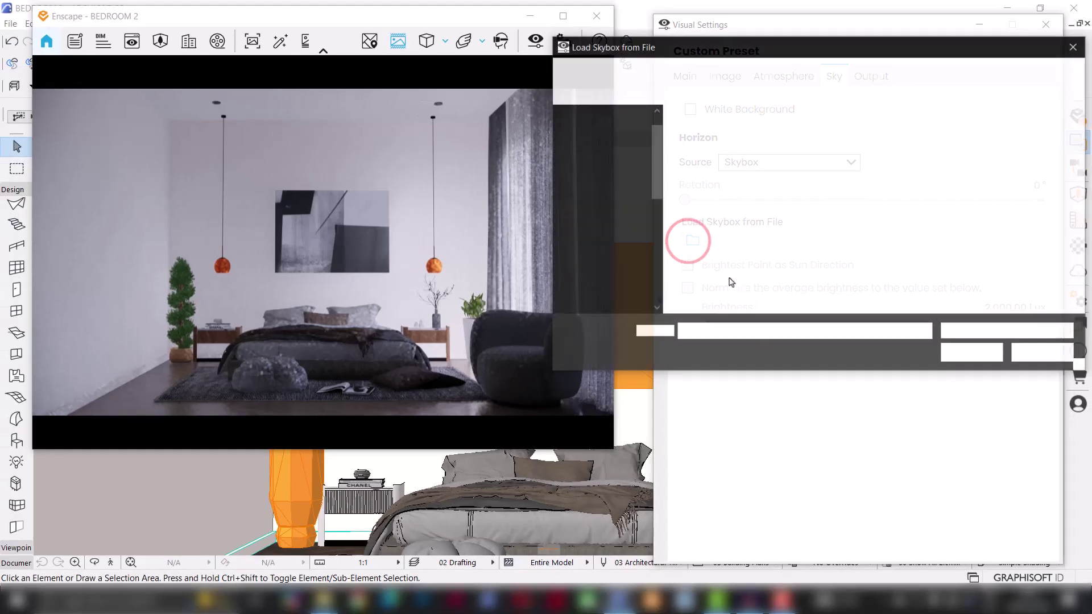
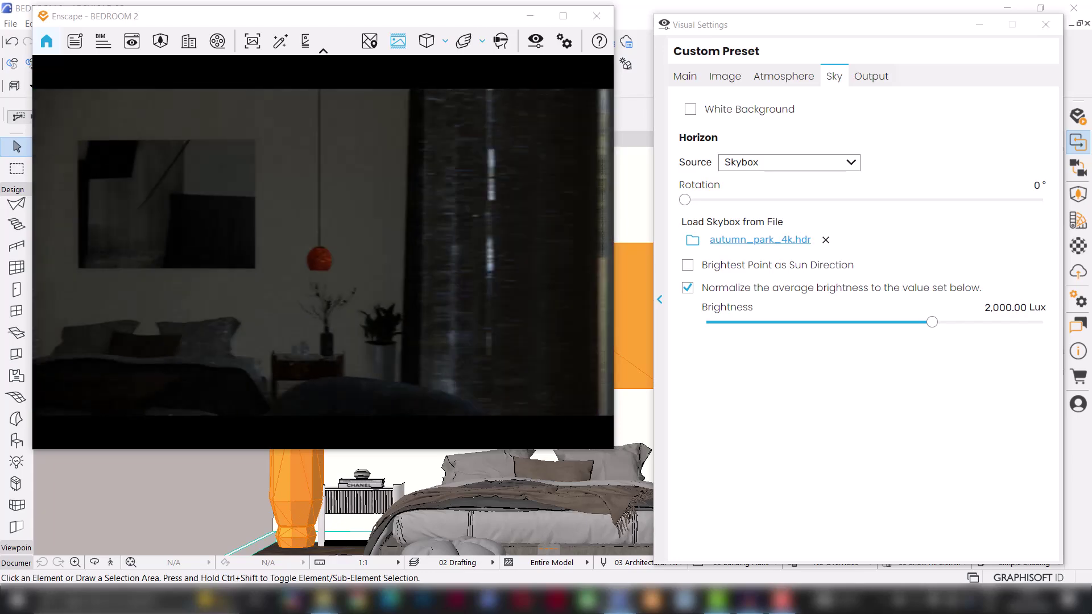
# Switch Enscape to the saved bedroom view, check Sun Brightness, and set the skybox's brightest point as sun direction.
pyautogui.click(132, 44)
pyautogui.click(128, 327)
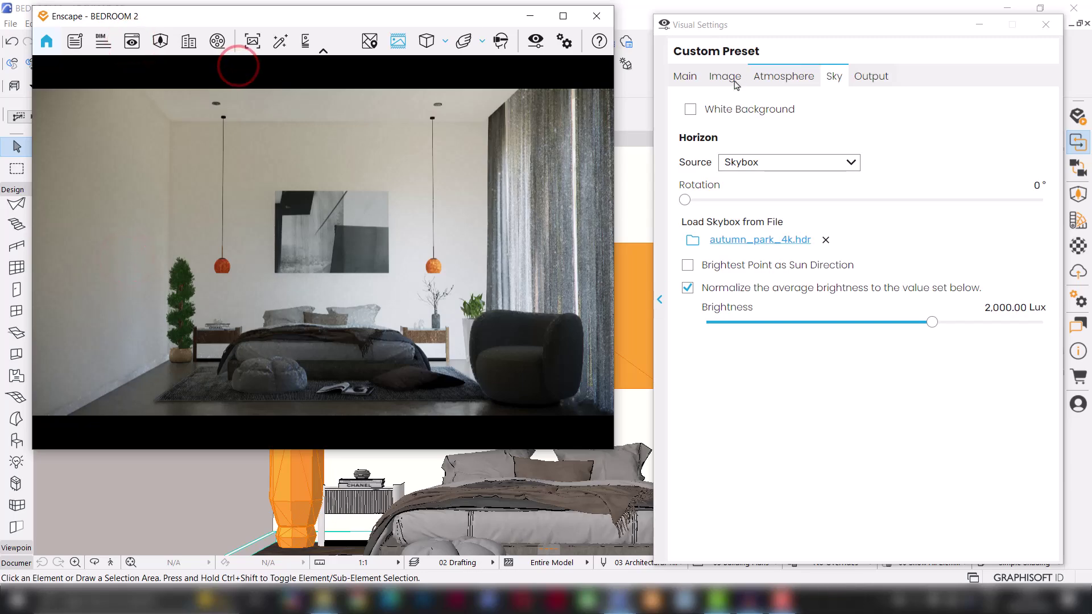
pyautogui.click(782, 78)
pyautogui.click(684, 265)
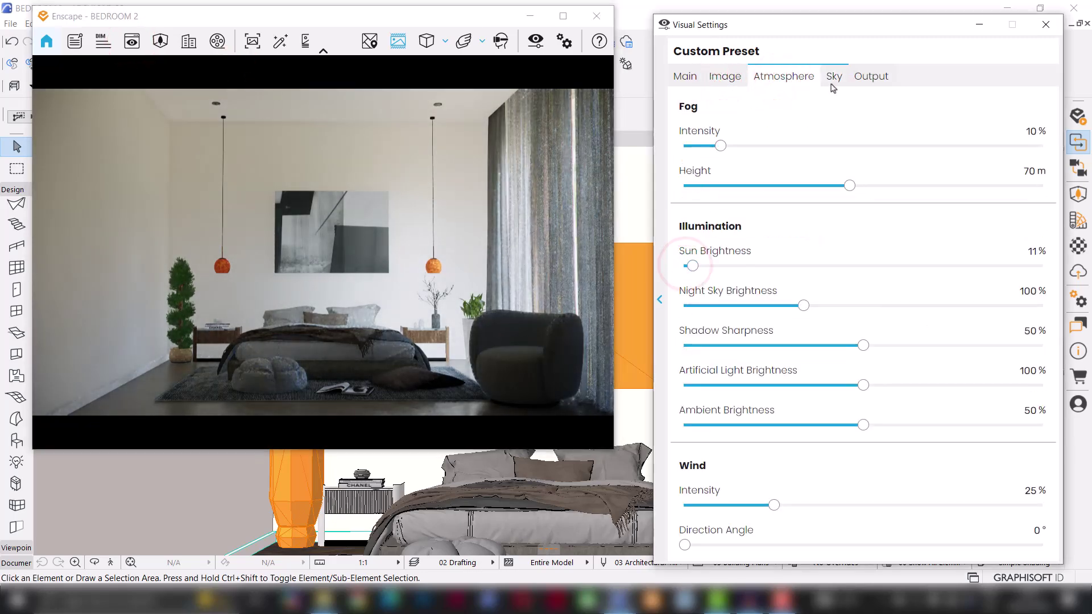
pyautogui.click(833, 76)
pyautogui.click(688, 265)
# Rotate the skybox to 317° and reset its brightness to the default.
pyautogui.moveTo(684, 199); pyautogui.dragTo(1000, 199)
pyautogui.moveTo(932, 322); pyautogui.dragTo(1050, 330)
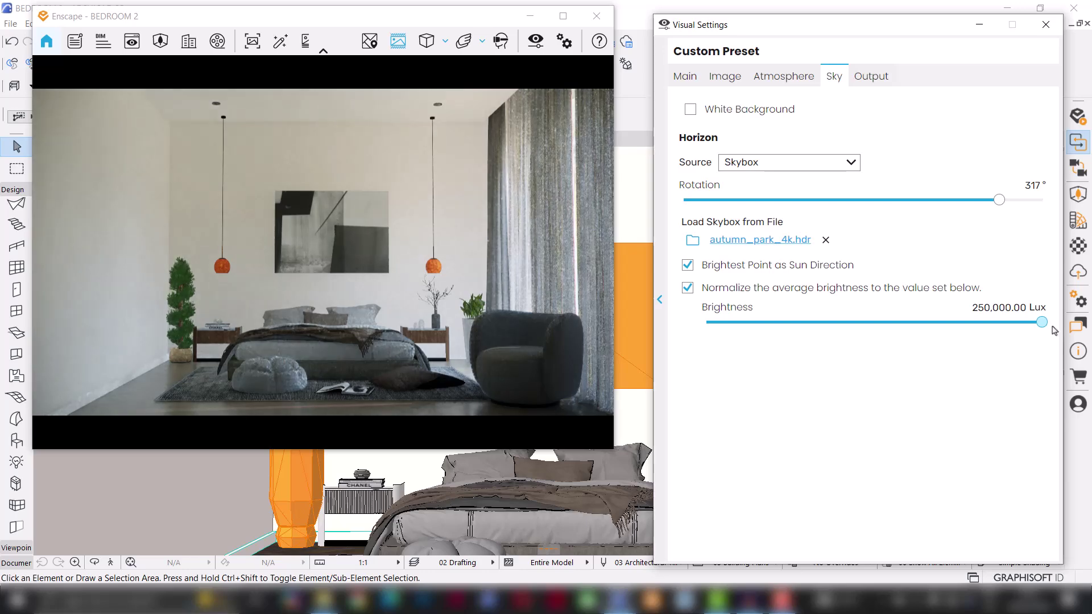
pyautogui.click(963, 308)
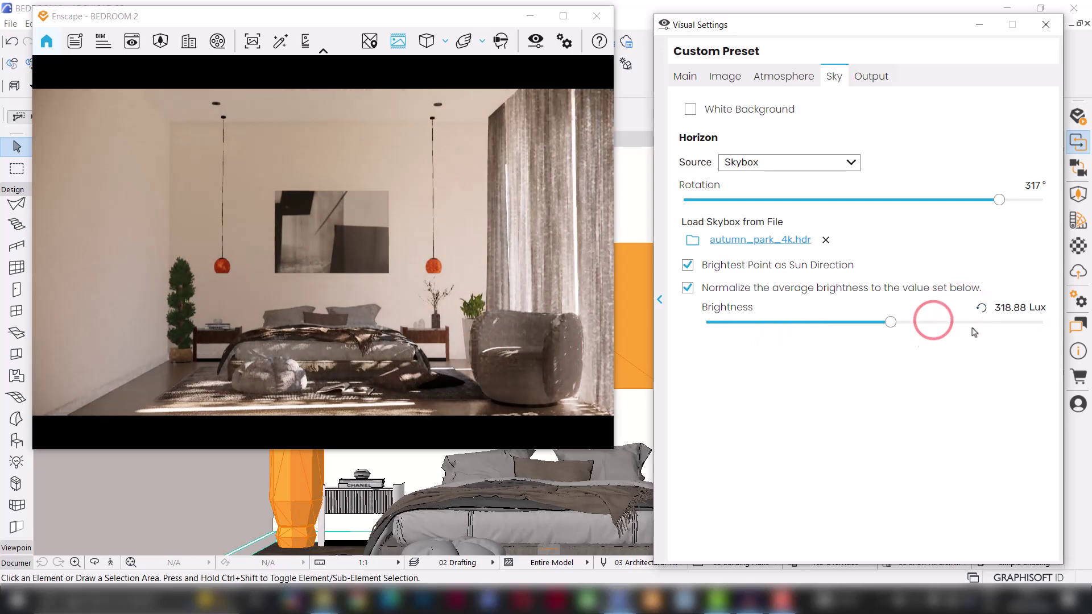
# Set Atmosphere Sun Brightness to 0% and close Visual Settings.
pyautogui.click(727, 81)
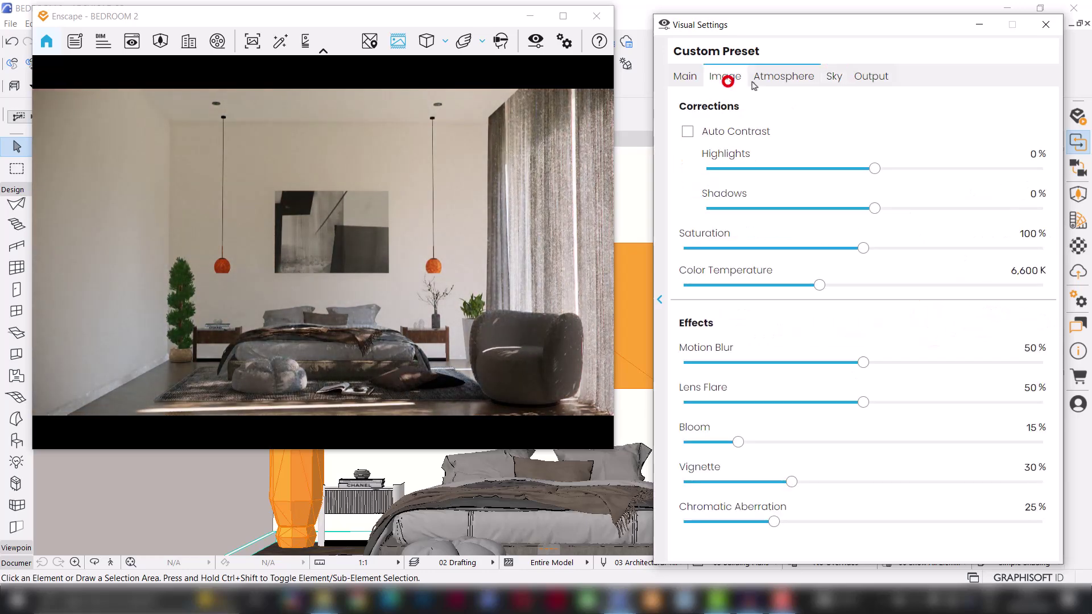
pyautogui.click(790, 84)
pyautogui.moveTo(691, 267); pyautogui.dragTo(683, 266)
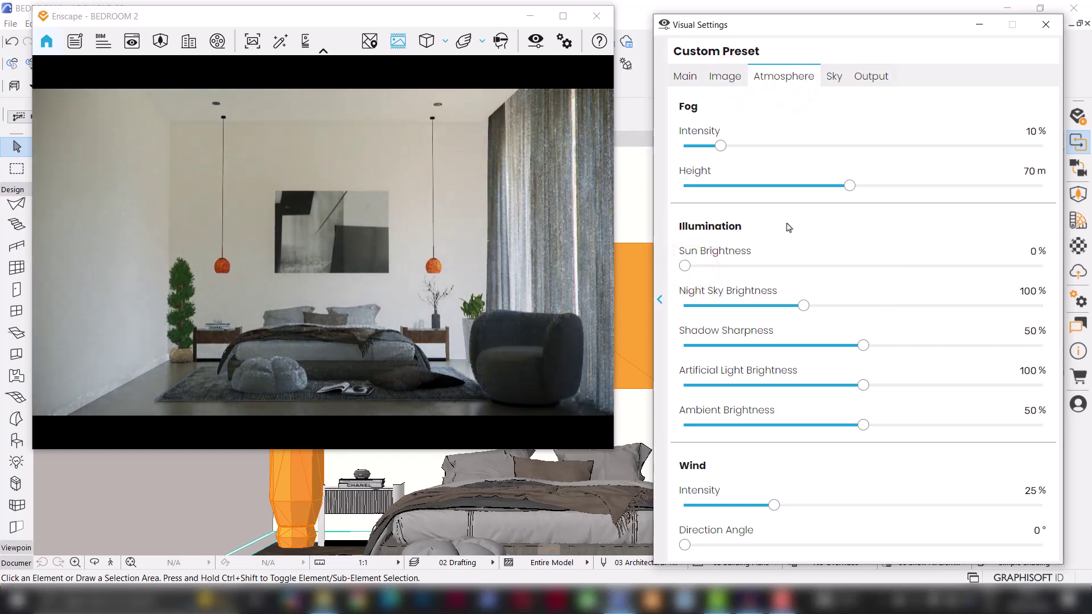
pyautogui.click(854, 25)
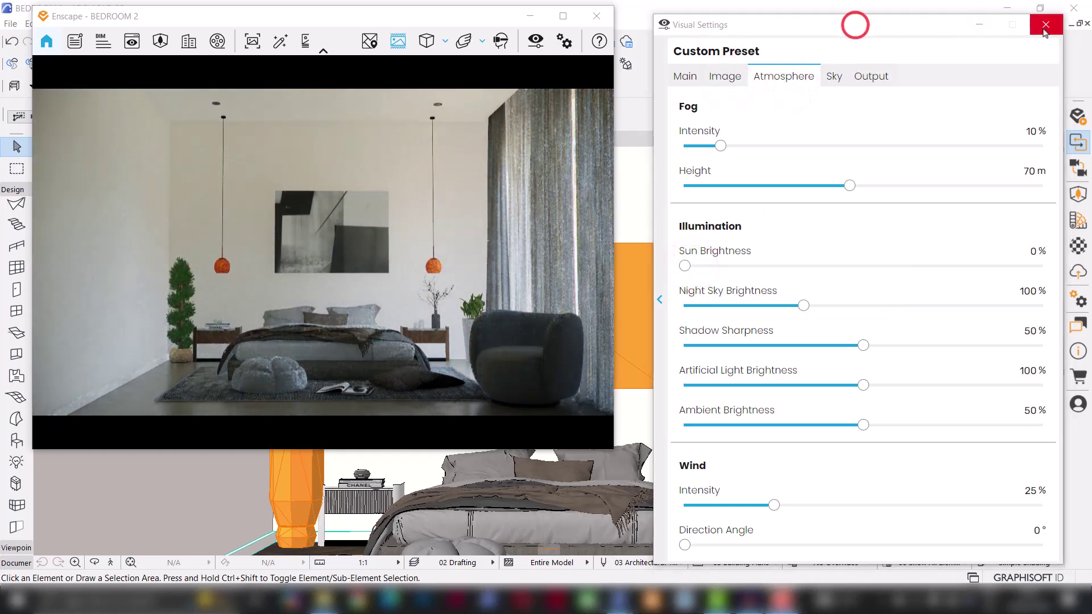
pyautogui.click(1045, 24)
# Hide Enscape, go to the Ground Floor plan, and choose General Light 25 as the default lamp.
pyautogui.click(532, 18)
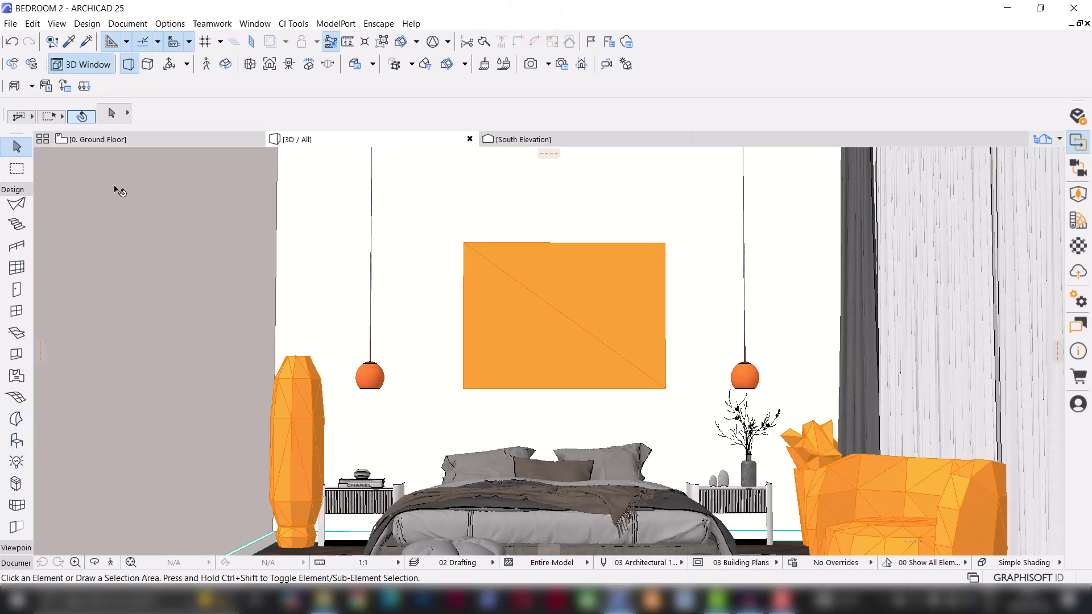
pyautogui.click(124, 140)
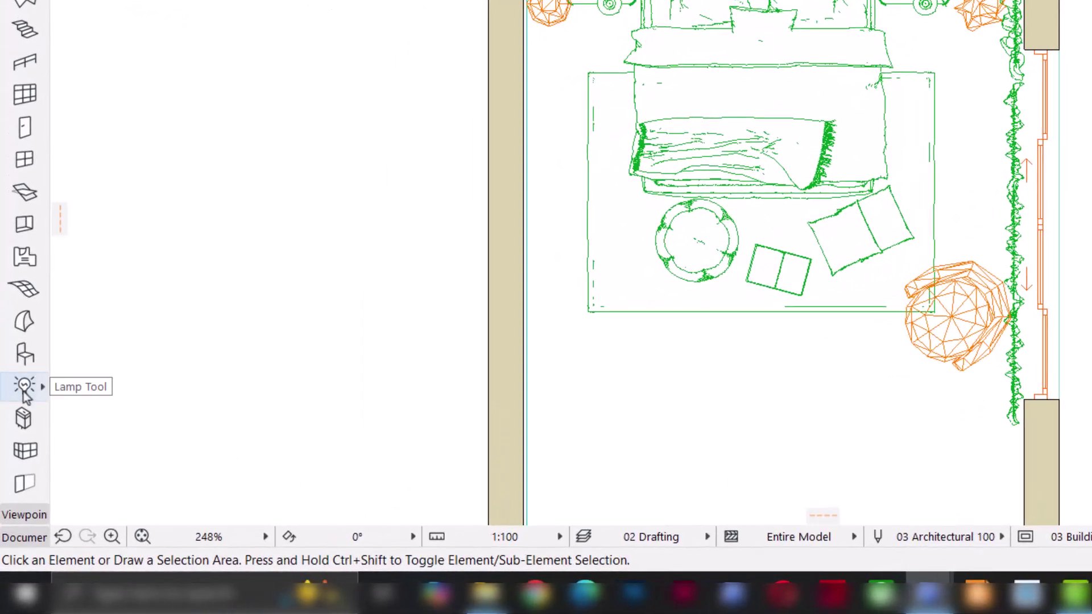
pyautogui.doubleClick(24, 388)
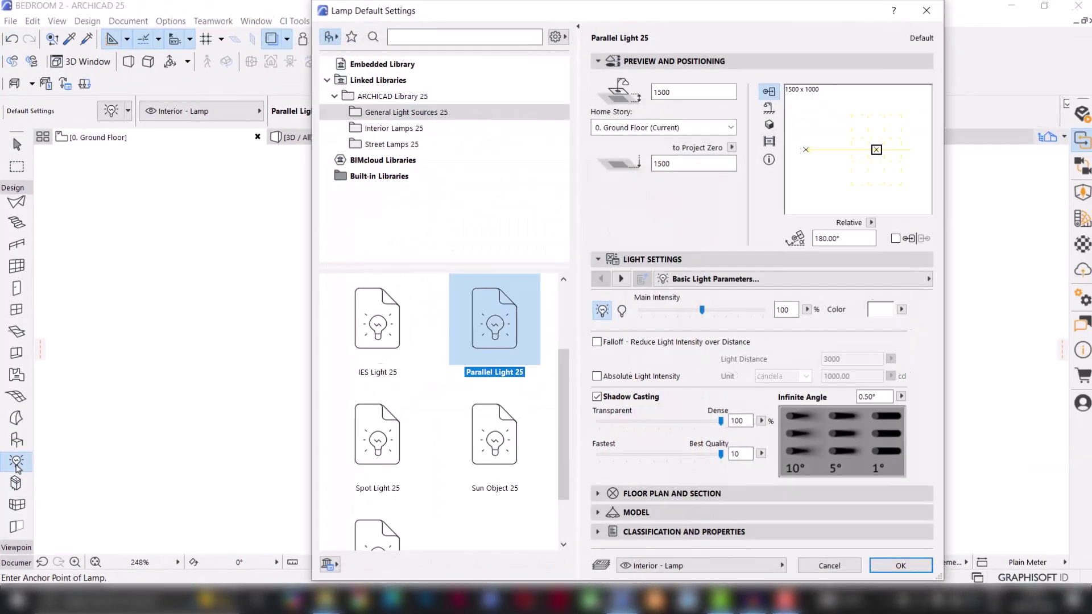
pyautogui.scroll(1, 450, 472)
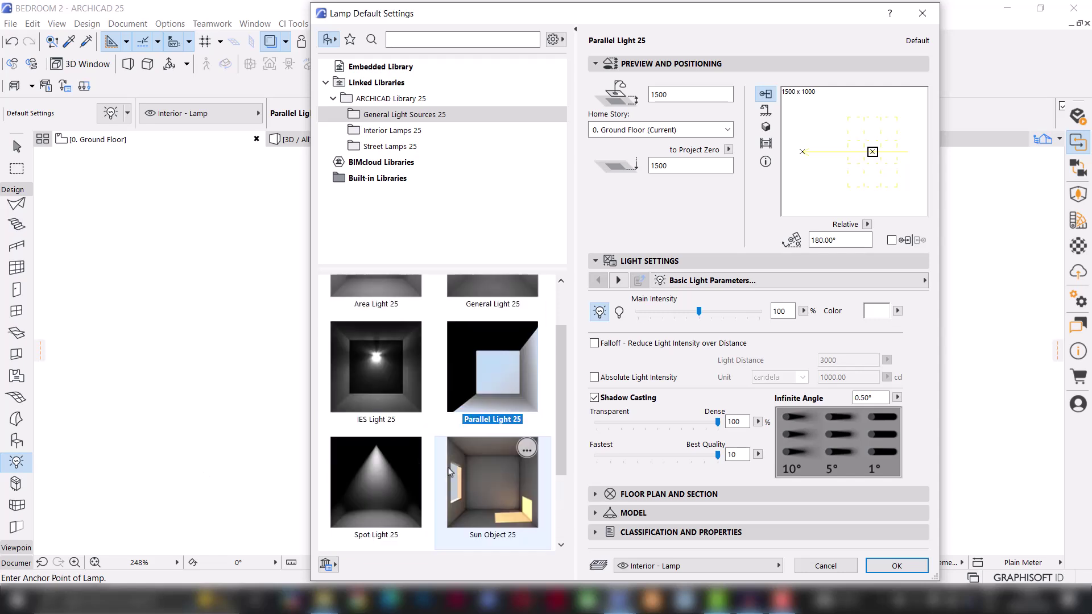
pyautogui.scroll(1, 449, 471)
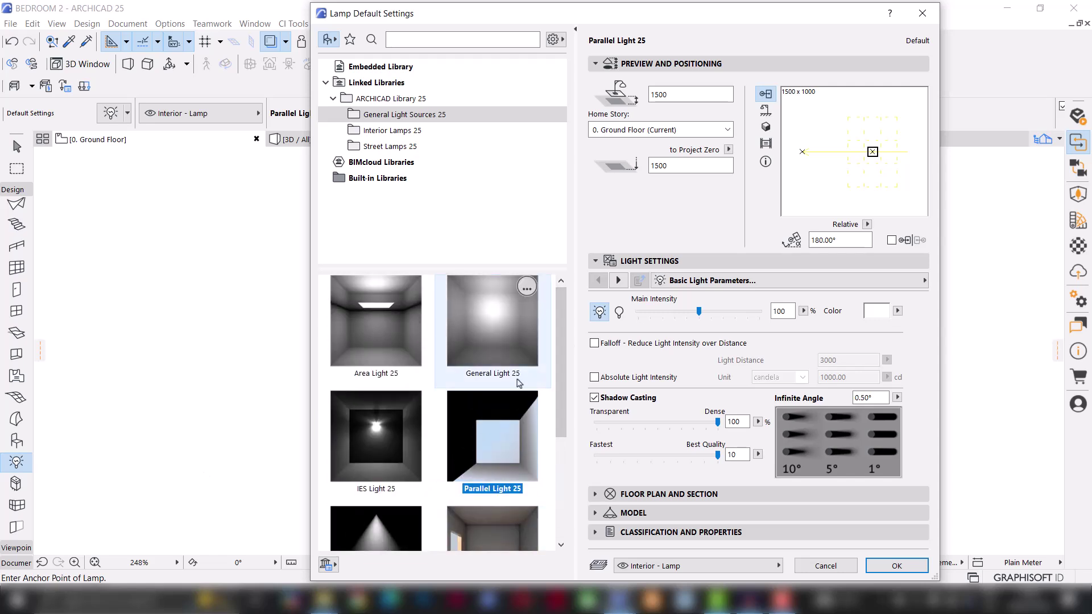
pyautogui.click(492, 324)
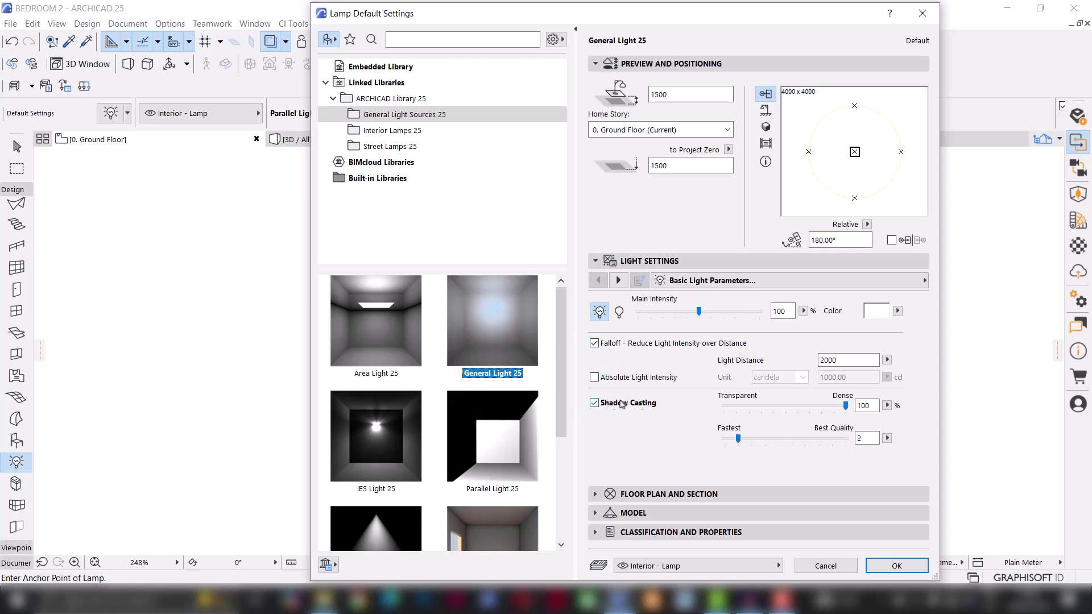
# Raise the lamp's shadow quality to Best, review its settings pages, and confirm.
pyautogui.moveTo(827, 445); pyautogui.dragTo(856, 447)
pyautogui.click(618, 279)
pyautogui.click(618, 280)
pyautogui.click(618, 280)
pyautogui.click(618, 280)
pyautogui.click(618, 280)
pyautogui.click(618, 280)
pyautogui.click(618, 280)
pyautogui.click(481, 312)
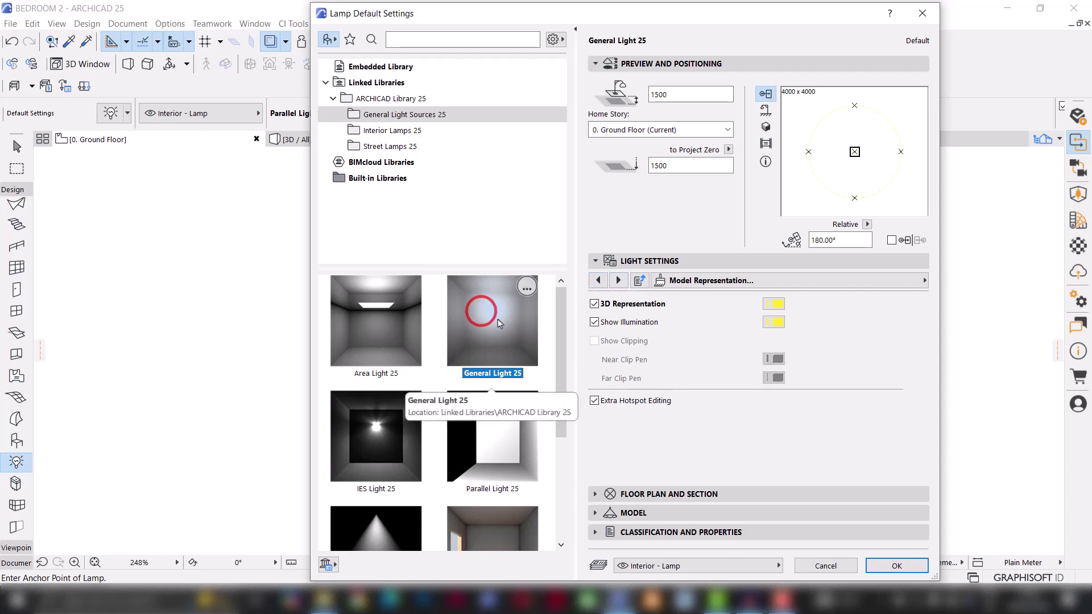
pyautogui.click(897, 566)
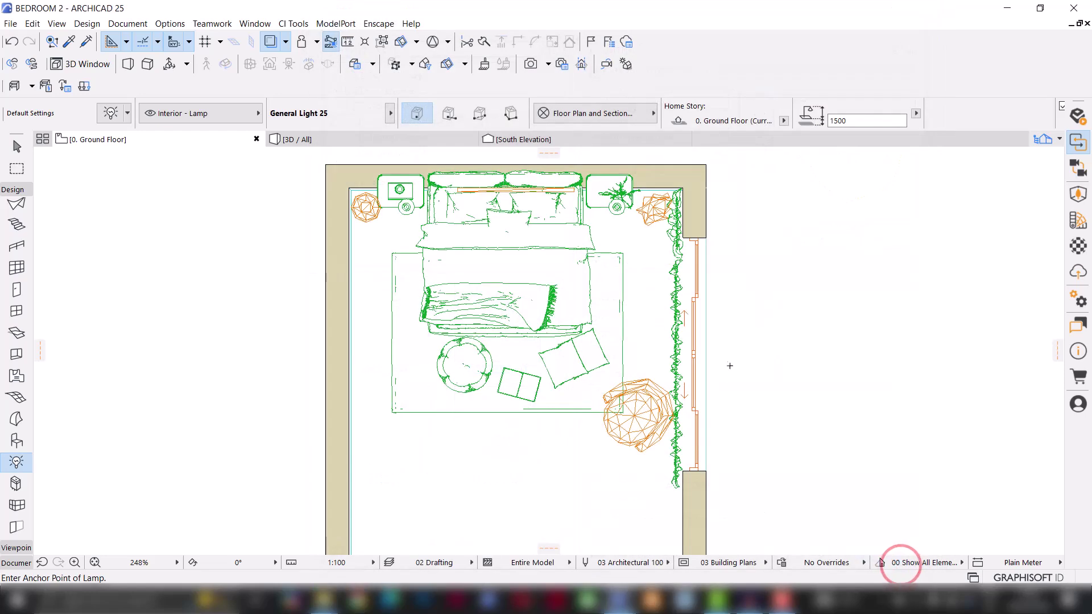
# Place a General Light 25 lamp outside the bedroom window and shrink its light range.
pyautogui.click(761, 347)
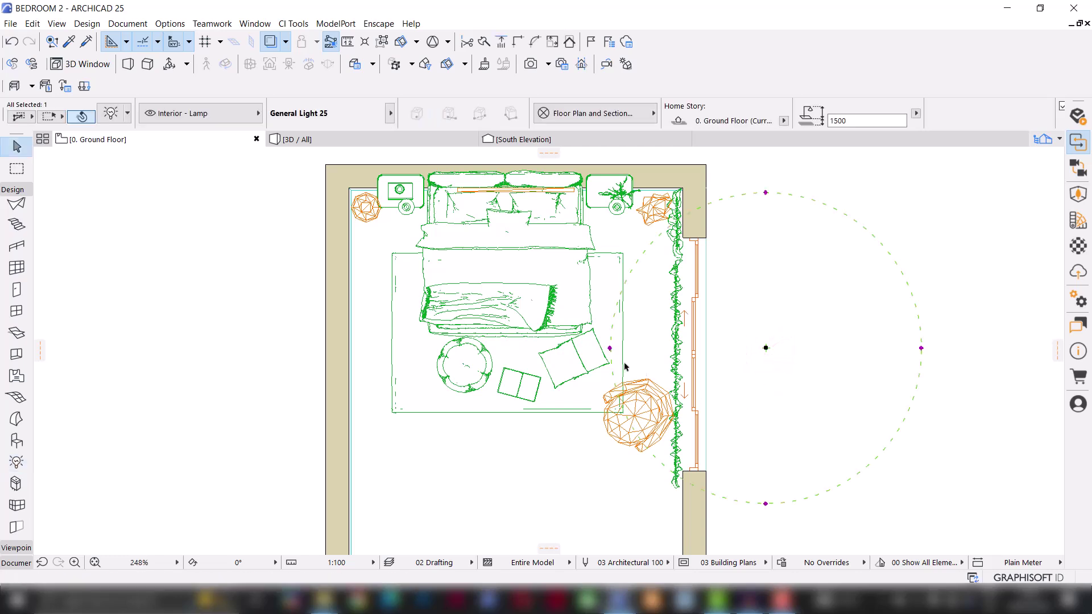
pyautogui.click(610, 349)
pyautogui.click(710, 350)
pyautogui.click(710, 350)
pyautogui.click(709, 348)
# Show the lamp in 3D and raise it to elevation 2456.
pyautogui.rightClick(768, 349)
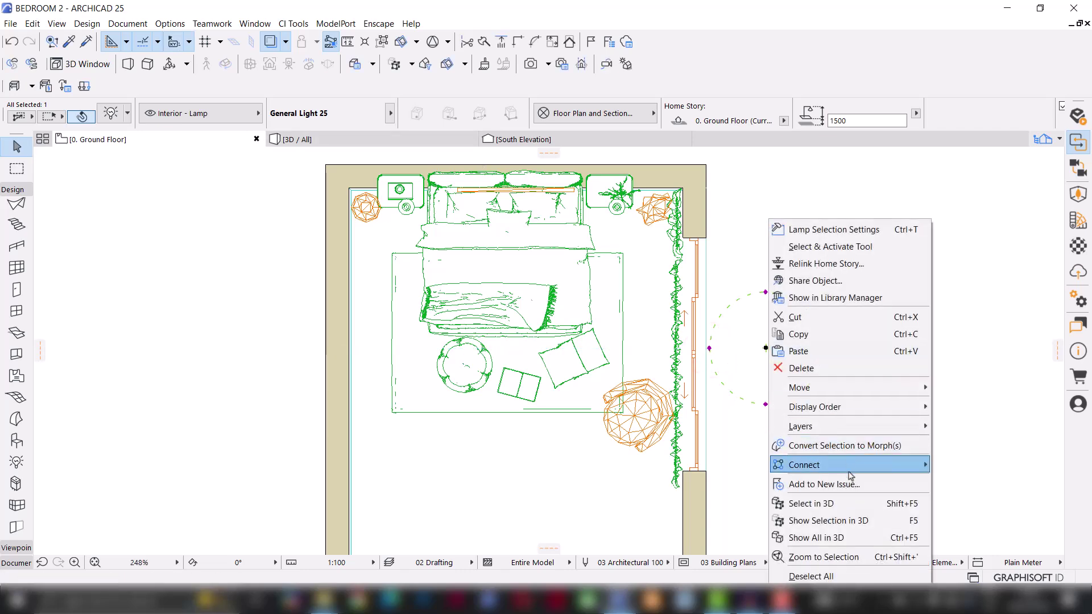
pyautogui.click(851, 503)
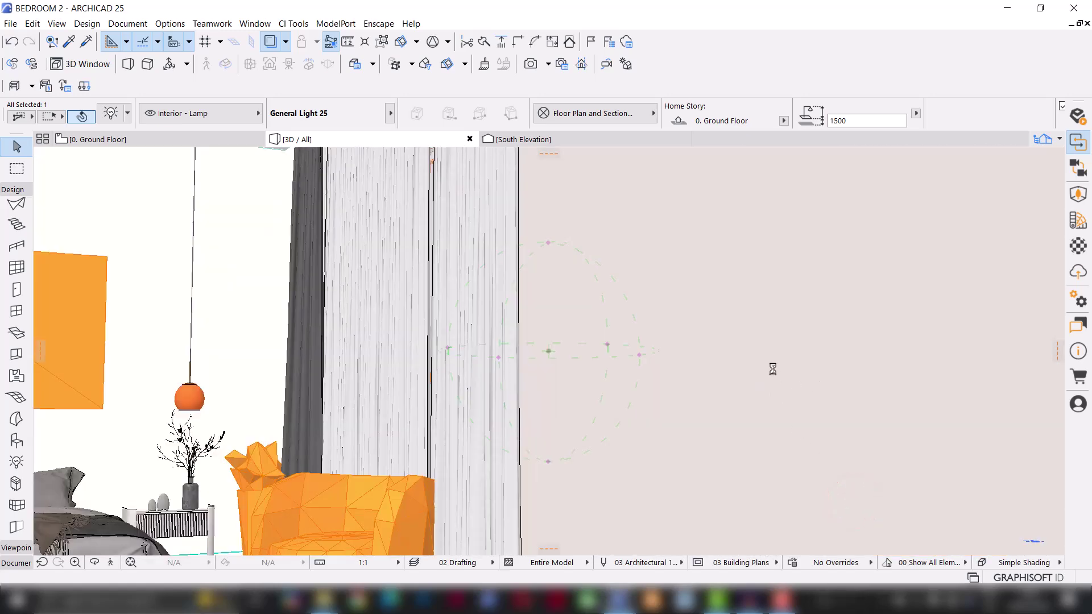
pyautogui.keyDown('shift'); pyautogui.moveTo(773, 369); pyautogui.dragTo(551, 389, button='middle'); pyautogui.keyUp('shift')
pyautogui.scroll(-2, 580, 390)
pyautogui.hotkey('ctrl', 'd')
pyautogui.click(558, 362)
pyautogui.click(547, 259)
pyautogui.keyDown('shift'); pyautogui.moveTo(835, 311); pyautogui.dragTo(661, 304, button='middle'); pyautogui.keyUp('shift')
# Bring Enscape back and set the lamp intensity to 200 in the Info Box.
pyautogui.moveTo(620, 599)
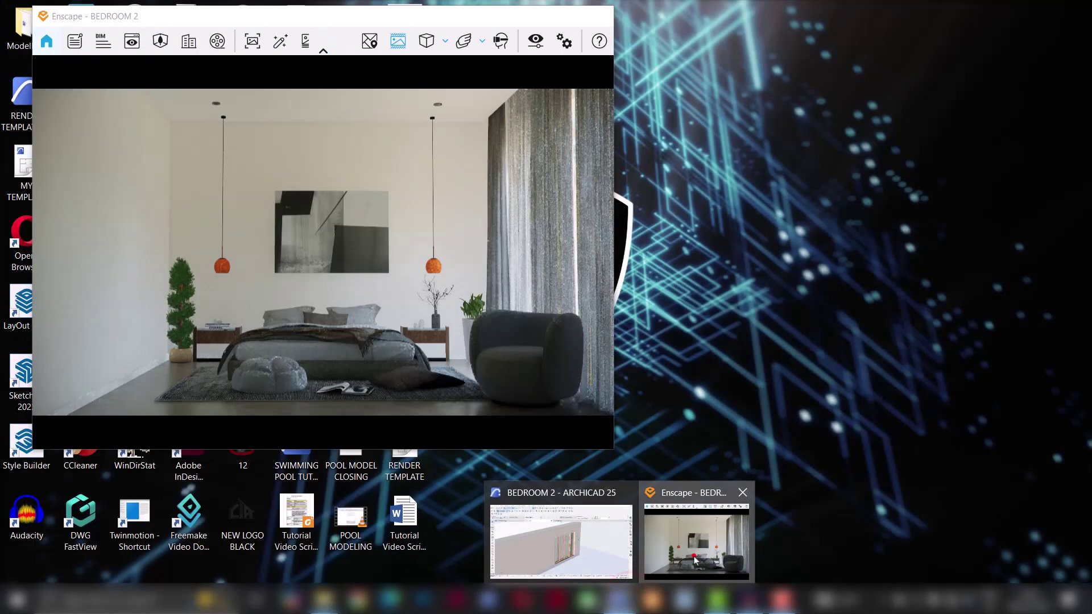
pyautogui.click(694, 560)
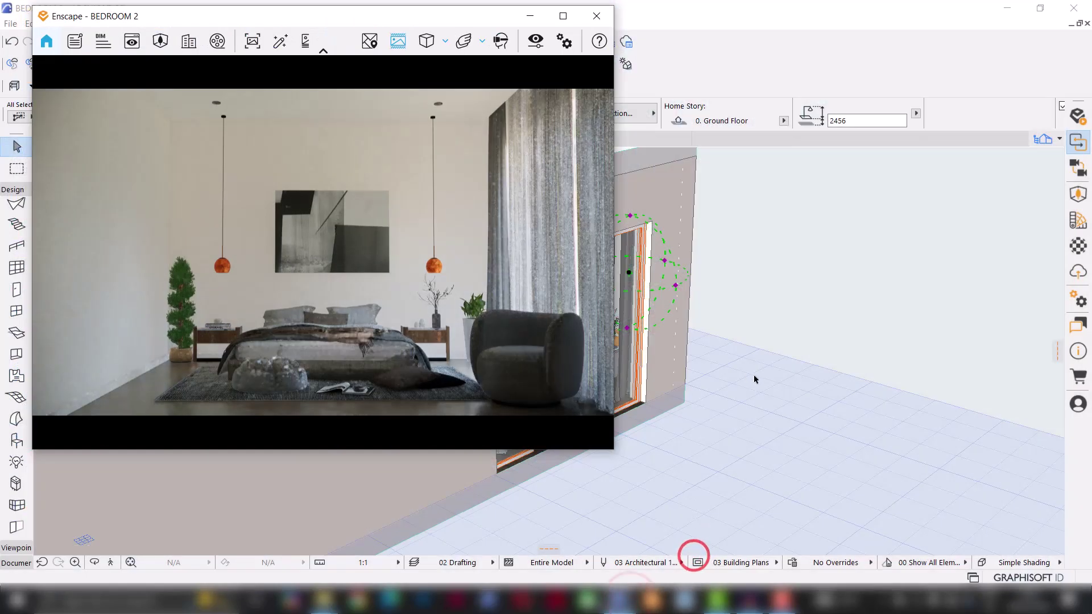
pyautogui.scroll(5, 790, 306)
pyautogui.scroll(3, 790, 306)
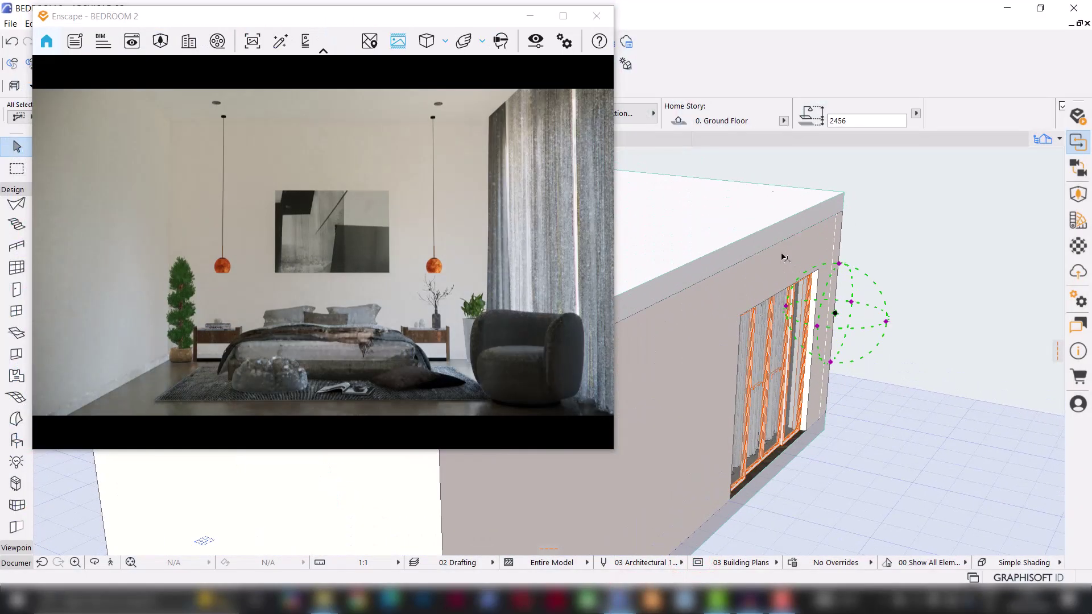
pyautogui.scroll(-4, 814, 112)
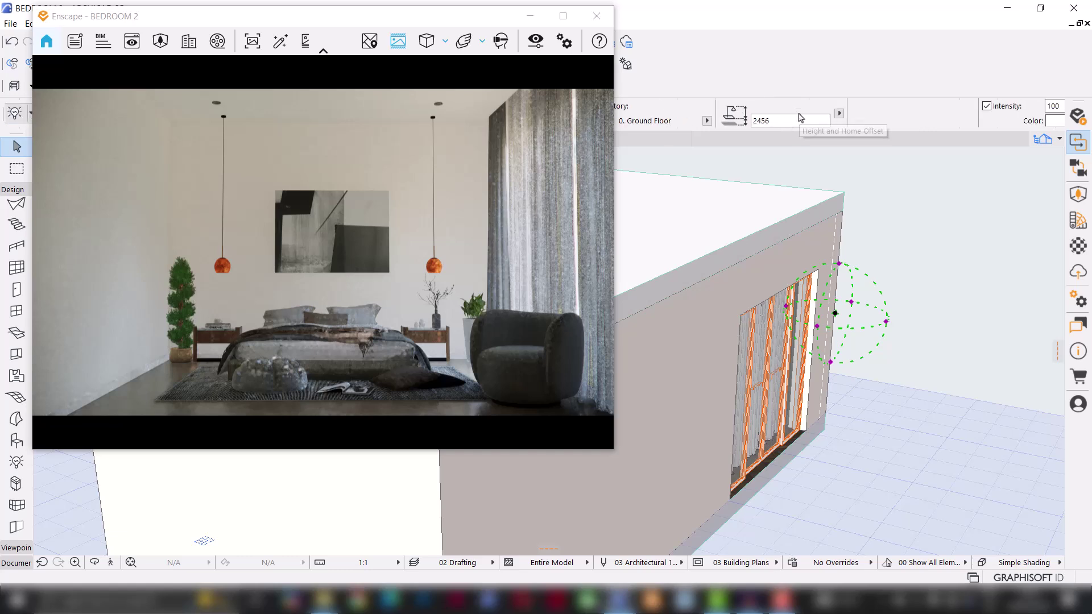
pyautogui.doubleClick(684, 106)
pyautogui.write('20')
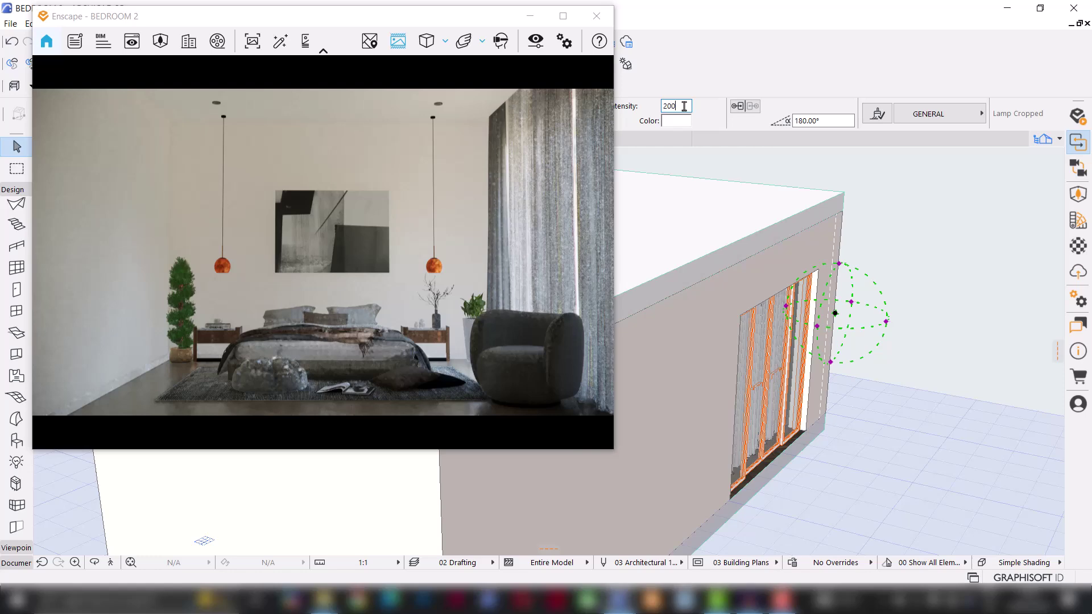
pyautogui.click(684, 106)
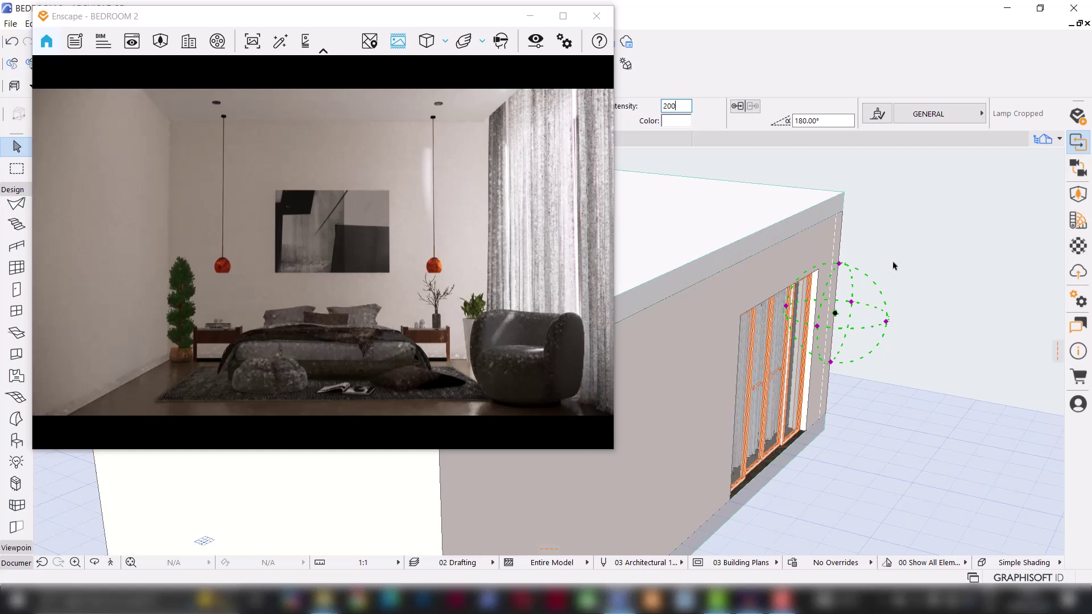
# Orbit to a higher view of the building, cancel a lamp copy, and hide Enscape.
pyautogui.scroll(-1, 884, 270)
pyautogui.keyDown('shift'); pyautogui.moveTo(919, 275); pyautogui.dragTo(848, 305, button='middle'); pyautogui.keyUp('shift')
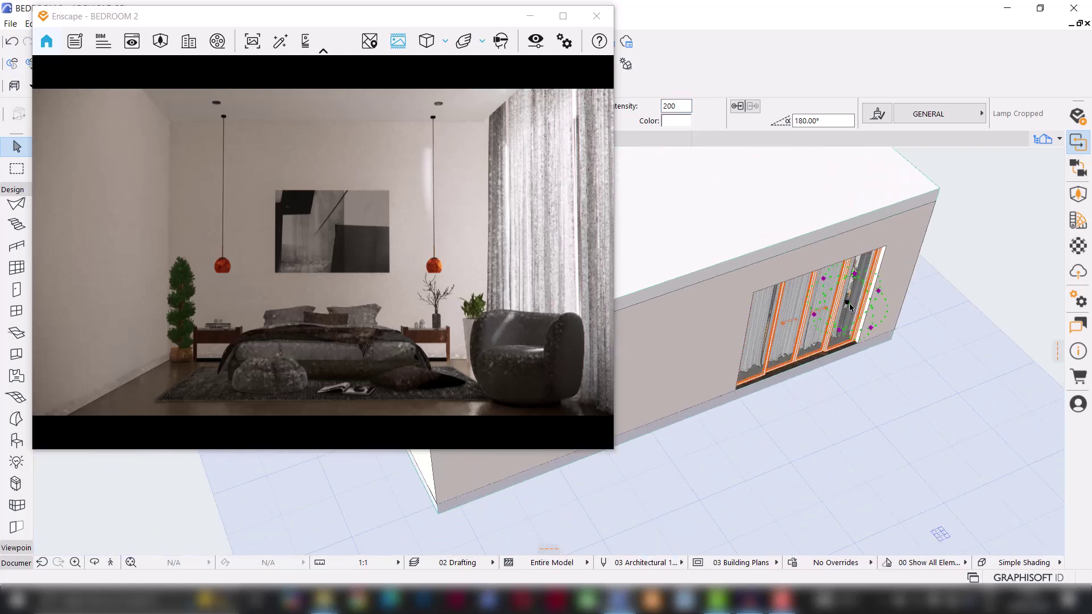
pyautogui.hotkey('ctrl', 'shift', 'd')
pyautogui.click(848, 305)
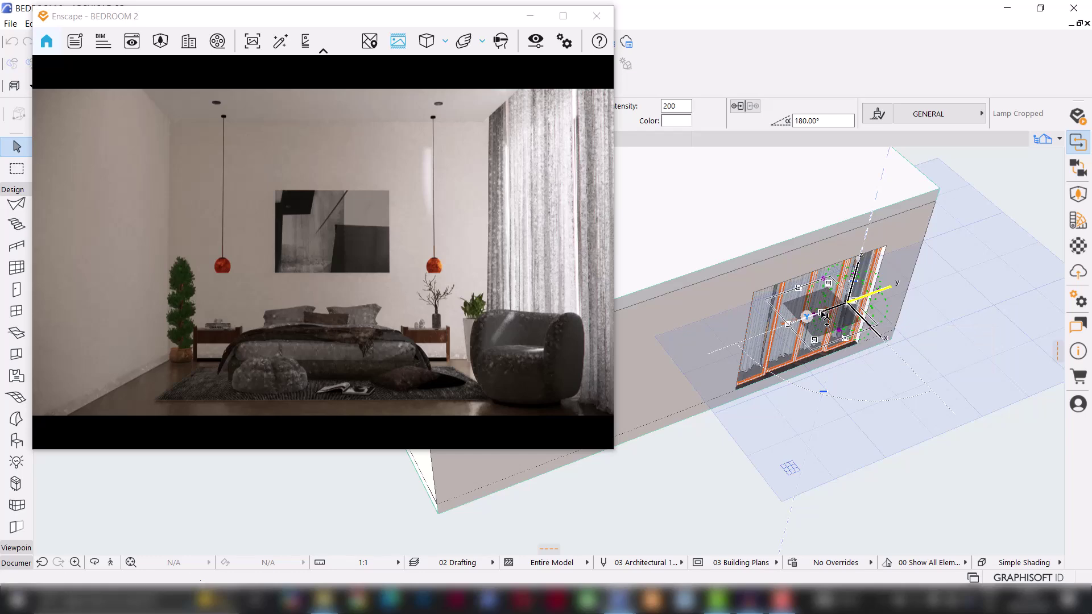
pyautogui.press('Escape')
pyautogui.press('Escape')
pyautogui.click(530, 16)
# On the Ground Floor plan, adjust the lamp's range and copy it further along the window.
pyautogui.click(118, 139)
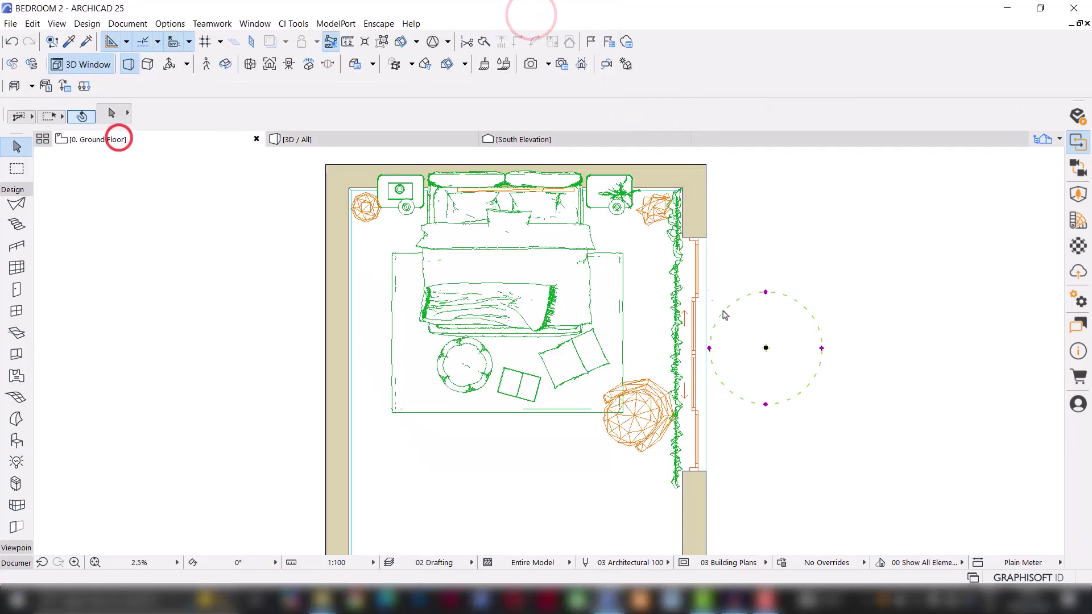
pyautogui.click(710, 348)
pyautogui.click(720, 346)
pyautogui.hotkey('ctrl', 'shift', 'd')
pyautogui.click(768, 349)
pyautogui.click(762, 243)
pyautogui.scroll(-2, 763, 243)
# Copy a third lamp below and nudge it into line with the others.
pyautogui.click(743, 269)
pyautogui.keyDown('shift'); pyautogui.click(743, 269); pyautogui.keyUp('shift')
pyautogui.press('Escape')
pyautogui.click(743, 269)
pyautogui.hotkey('ctrl', 'shift', 'd')
pyautogui.click(742, 271)
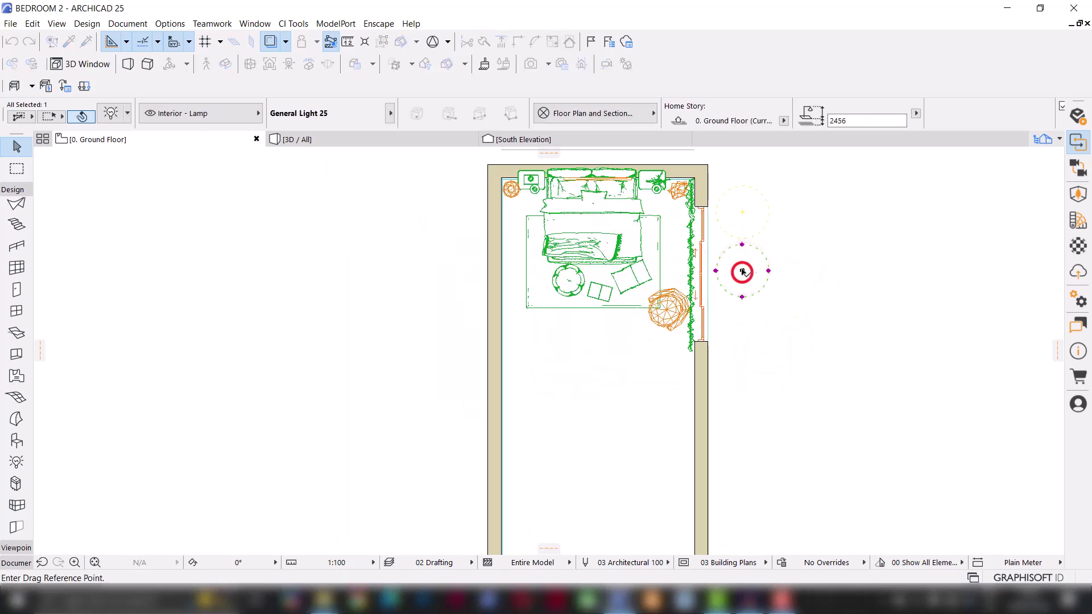
pyautogui.click(747, 338)
pyautogui.hotkey('ctrl', 'd')
pyautogui.click(742, 338)
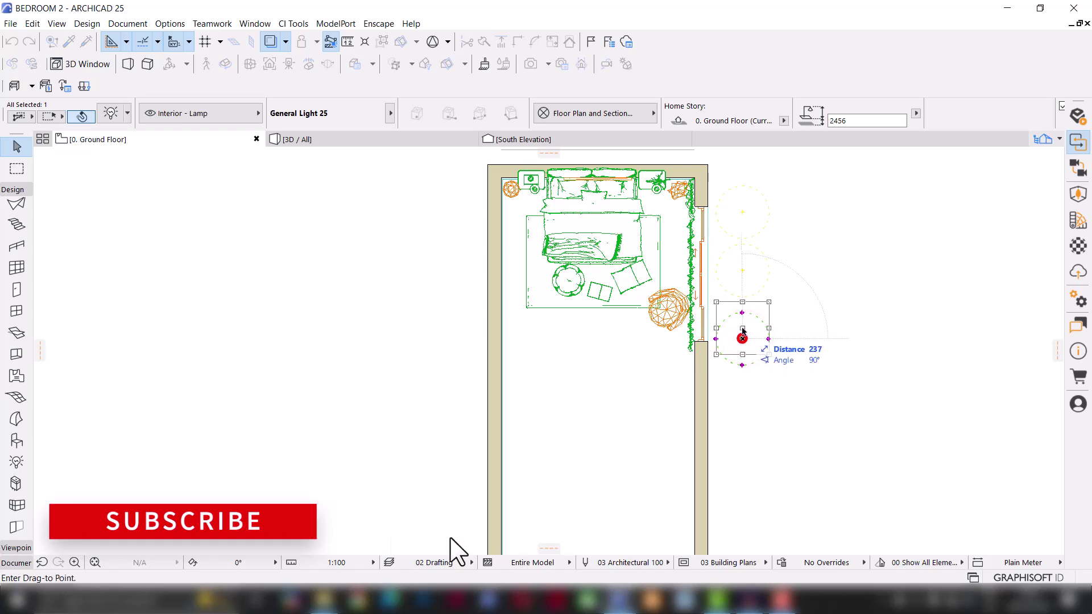
pyautogui.click(741, 328)
# Select all three lamps and show them in the 3D window facing the sliding window.
pyautogui.click(727, 174)
pyautogui.click(776, 375)
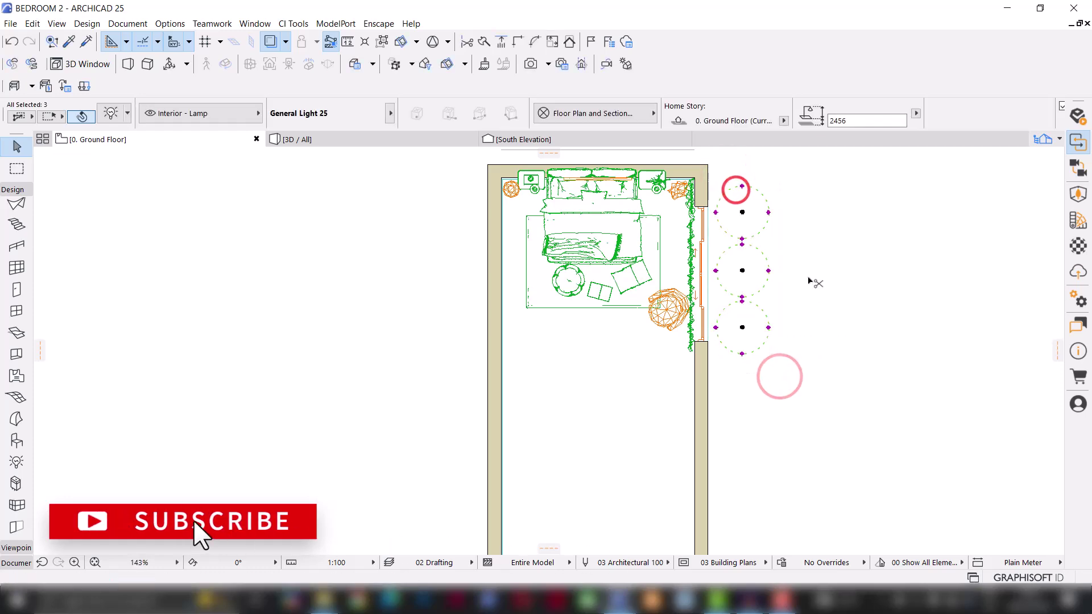
pyautogui.rightClick(803, 294)
pyautogui.click(853, 503)
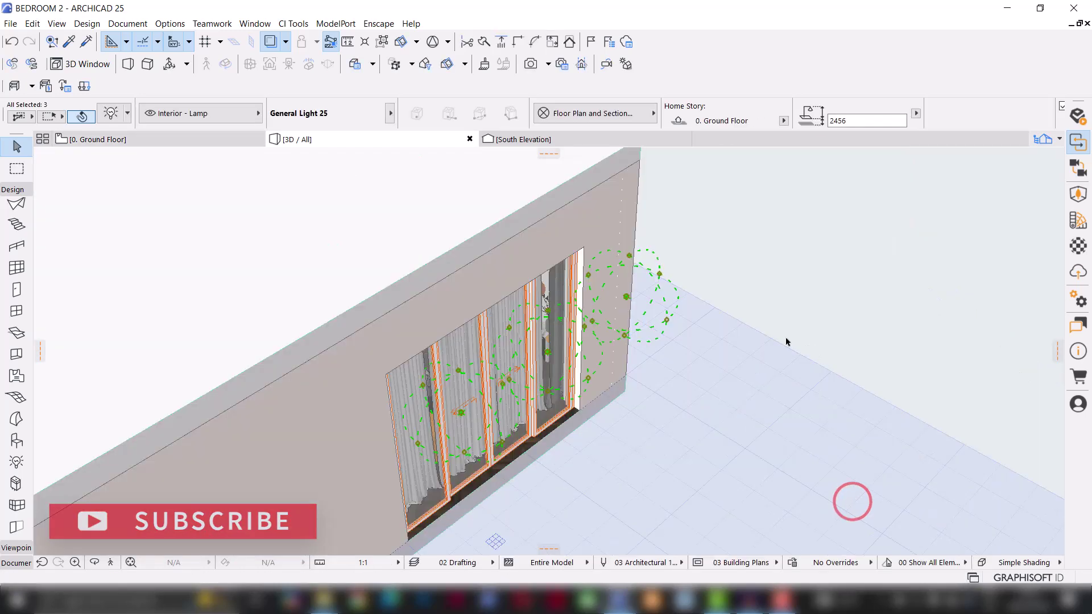
pyautogui.scroll(-4, 745, 286)
pyautogui.keyDown('shift'); pyautogui.moveTo(736, 283); pyautogui.dragTo(548, 340, button='middle'); pyautogui.keyUp('shift')
# Lower the three lamps together to elevation 1254, then deselect them.
pyautogui.hotkey('ctrl', 'shift', 'd')
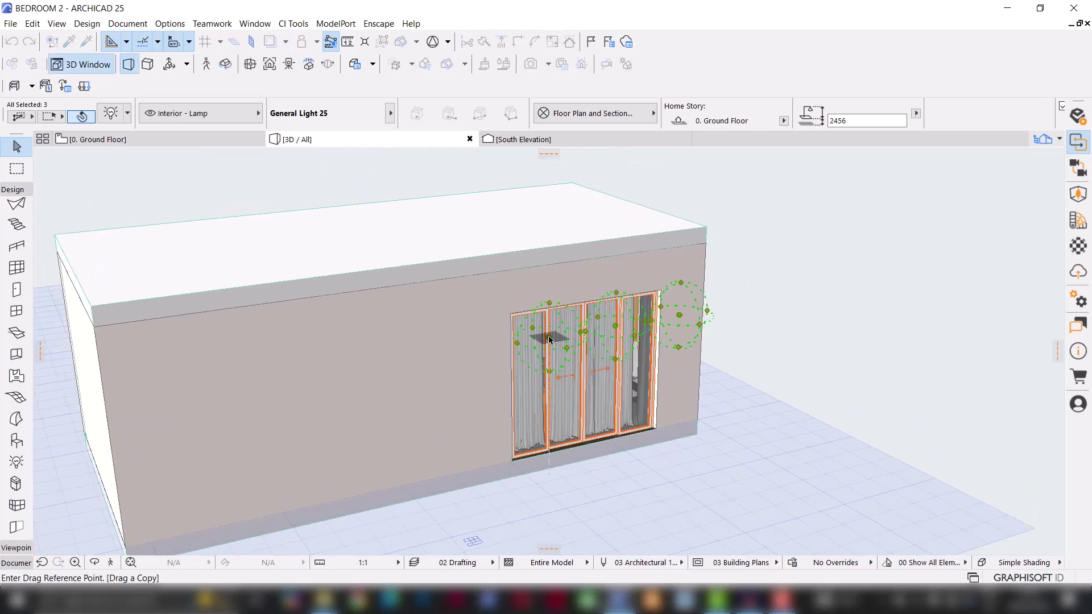
pyautogui.click(550, 339)
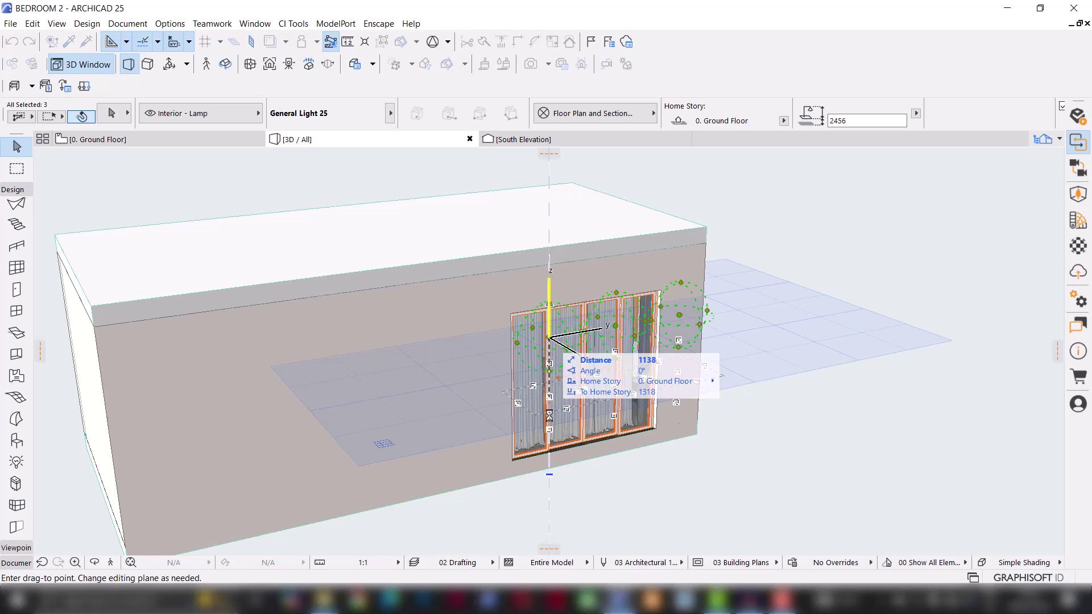
pyautogui.click(549, 405)
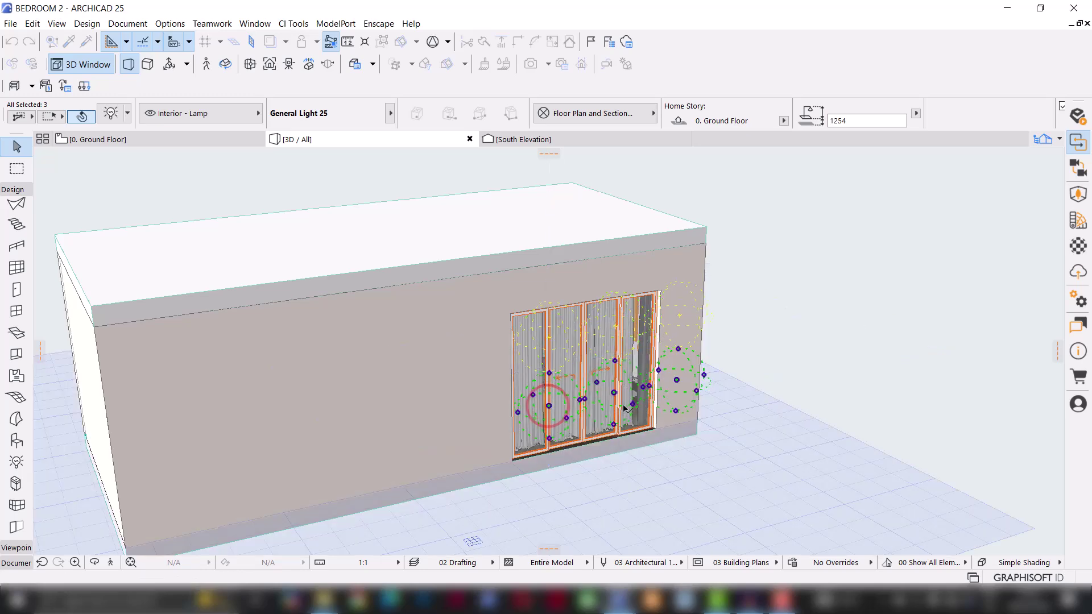
pyautogui.click(746, 349)
pyautogui.keyDown('shift'); pyautogui.moveTo(442, 388); pyautogui.dragTo(545, 388, button='middle'); pyautogui.keyUp('shift')
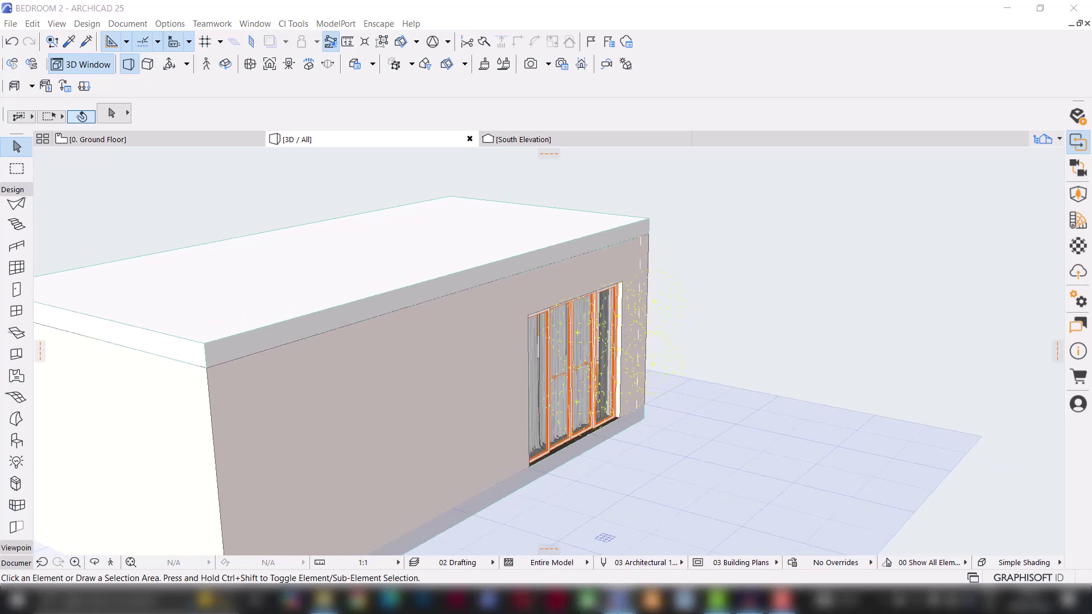
# Bring the Enscape bedroom render to the front and open its Visual Settings.
pyautogui.moveTo(626, 599)
pyautogui.click(701, 563)
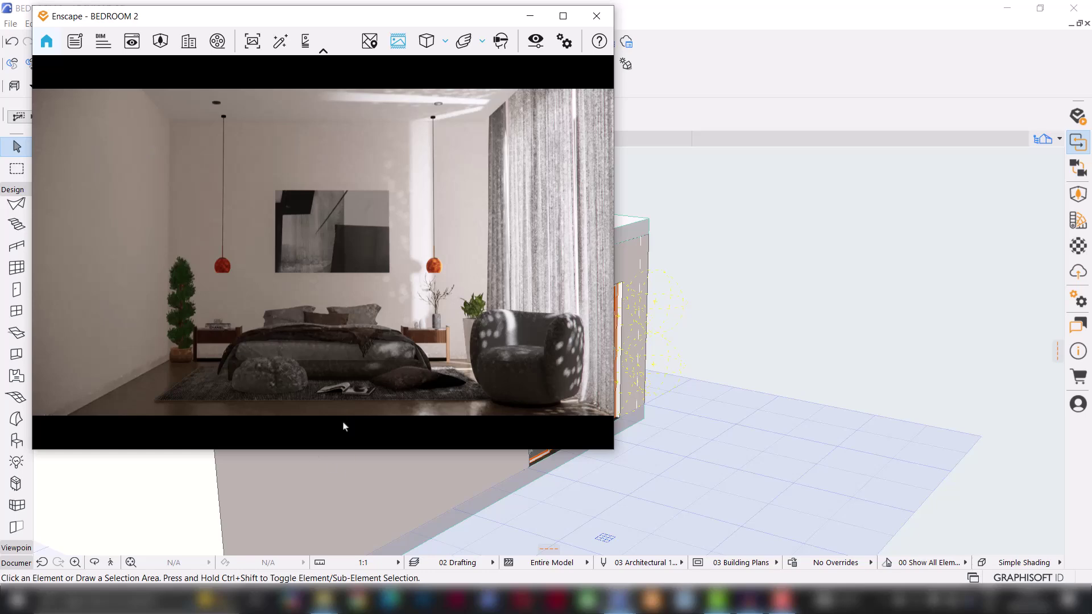
pyautogui.click(131, 41)
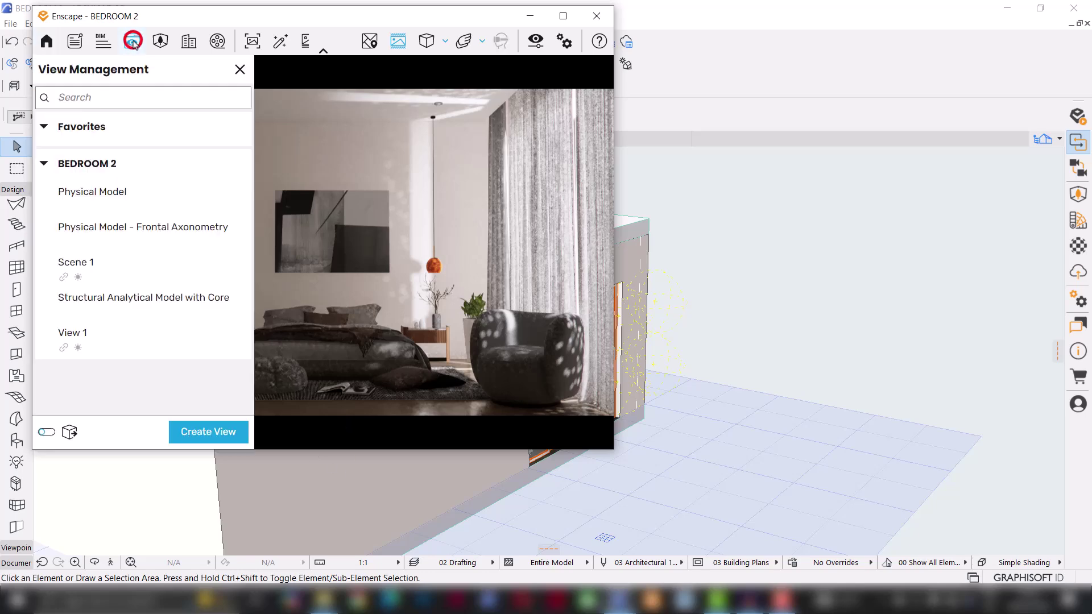
pyautogui.click(239, 69)
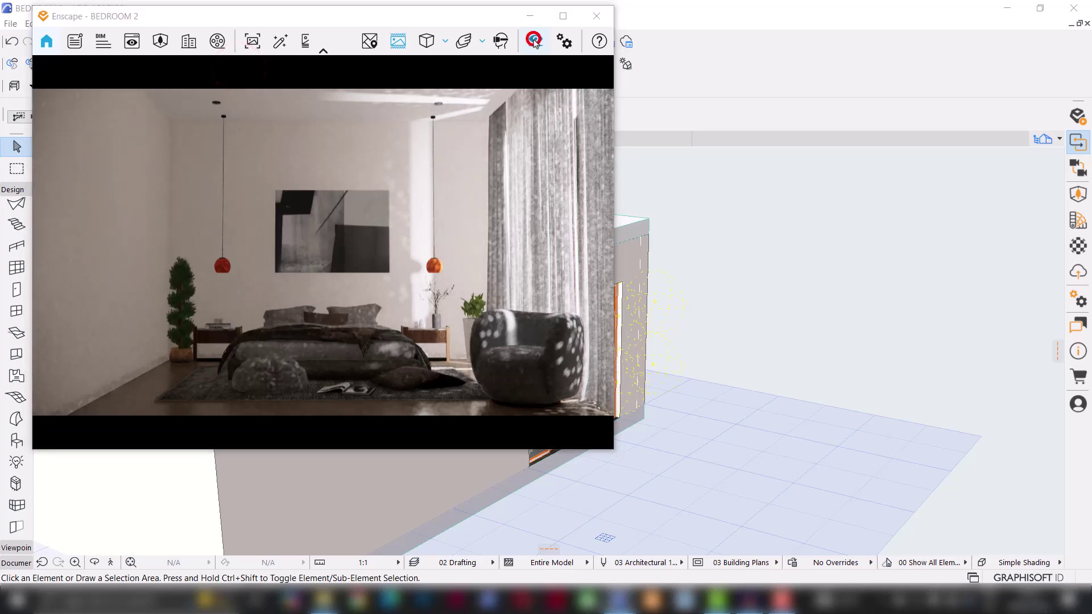
pyautogui.click(535, 41)
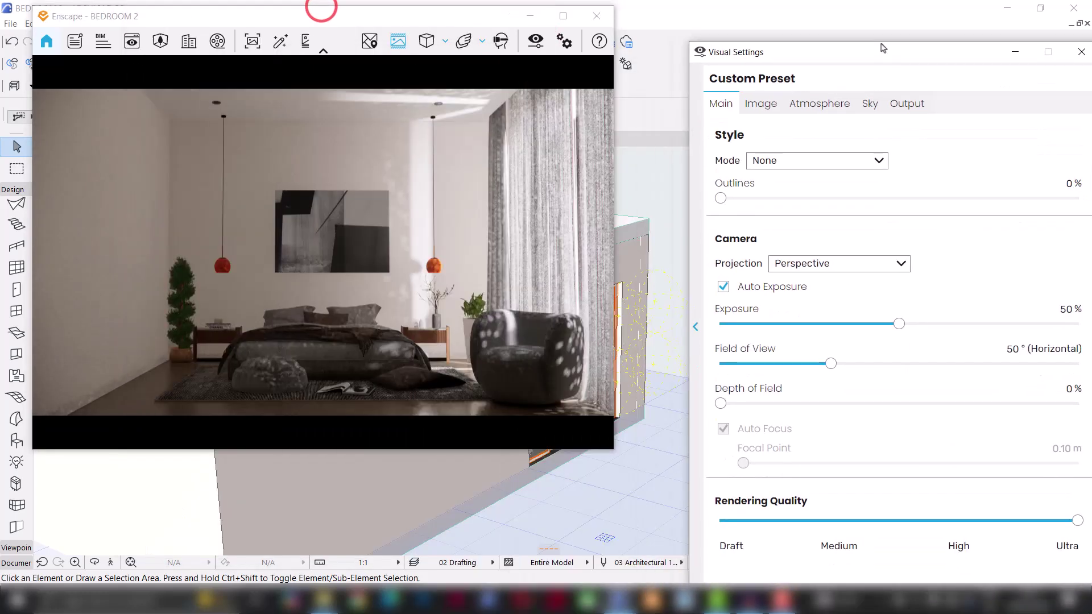
# Raise Atmosphere Artificial Light Brightness from 100% to 150%.
pyautogui.click(797, 102)
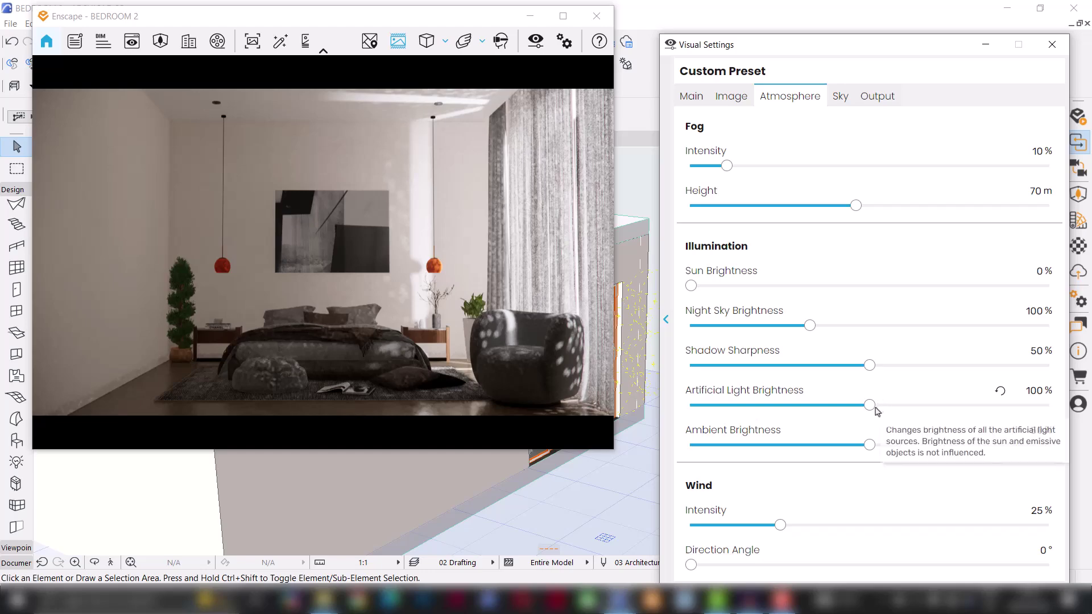
pyautogui.moveTo(871, 406); pyautogui.dragTo(959, 404)
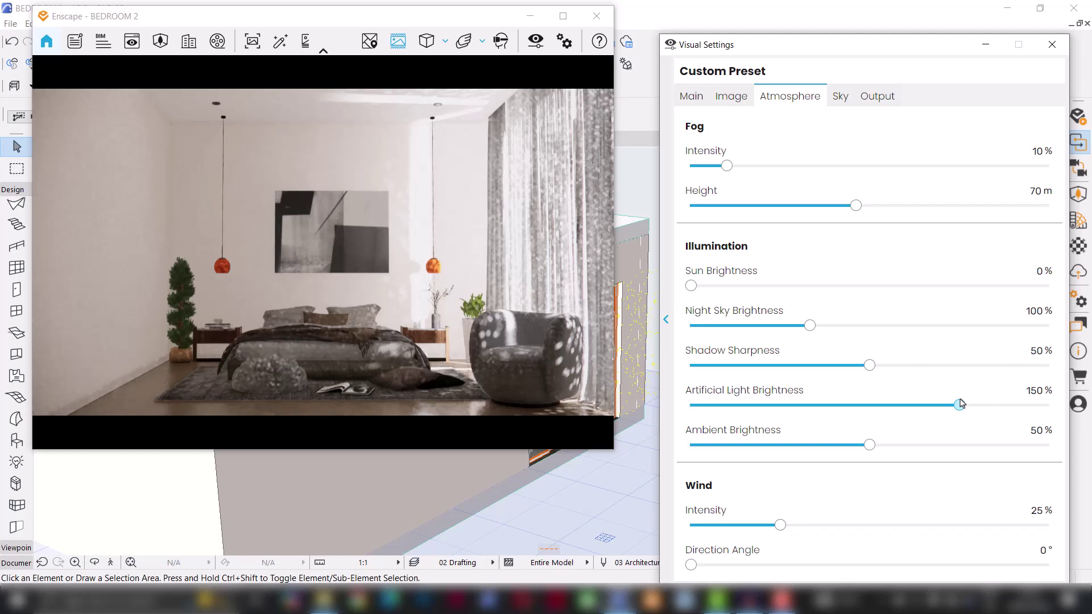
pyautogui.click(731, 95)
pyautogui.click(691, 96)
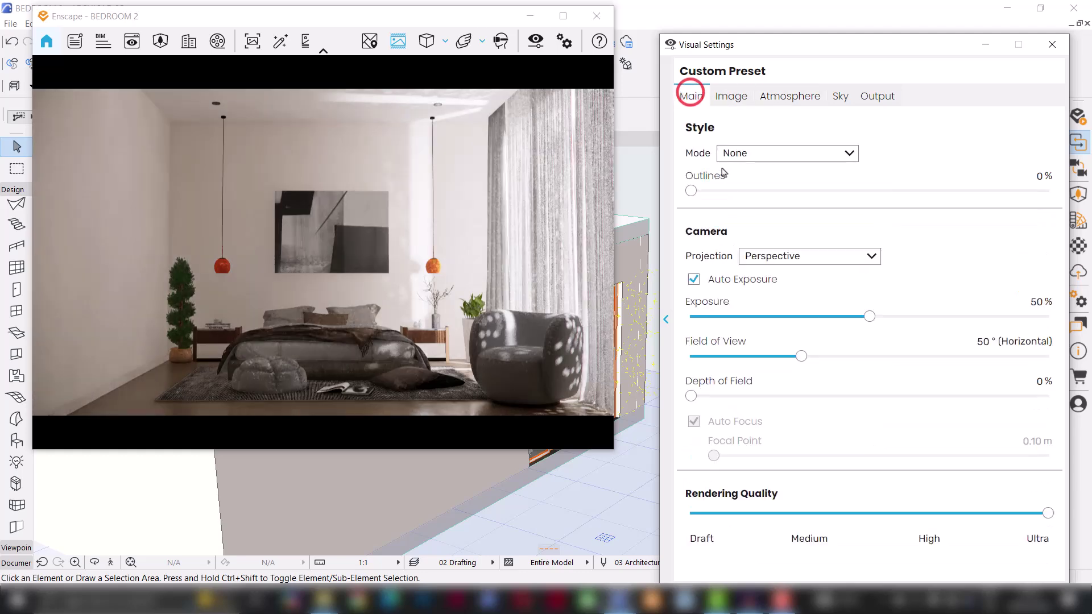
# Disable Auto Exposure, set Exposure to 37%, and select the window lamps in 3D.
pyautogui.click(698, 281)
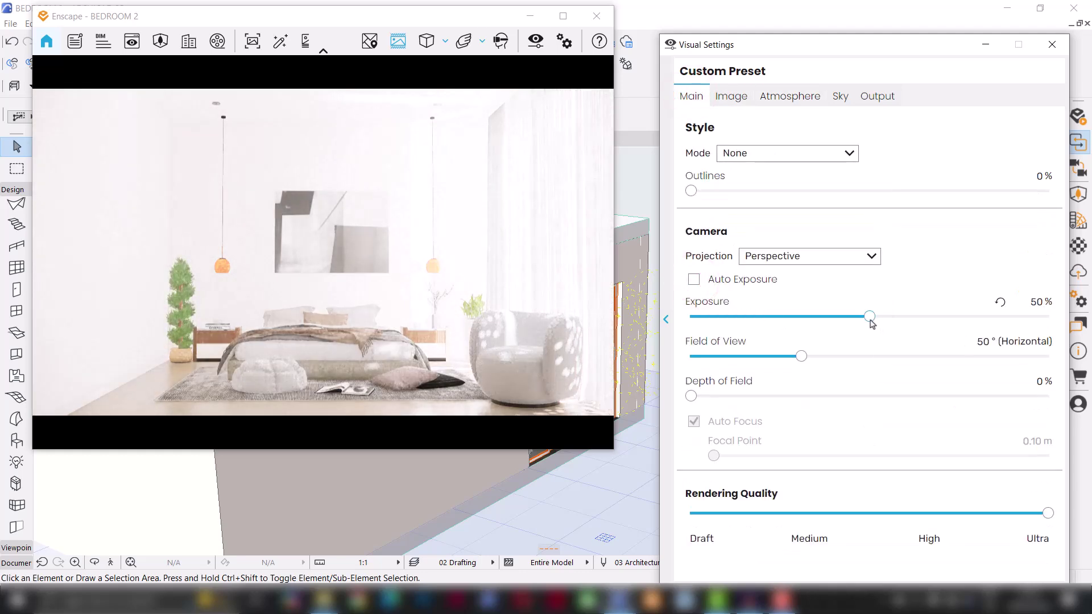
pyautogui.moveTo(869, 317); pyautogui.dragTo(825, 322)
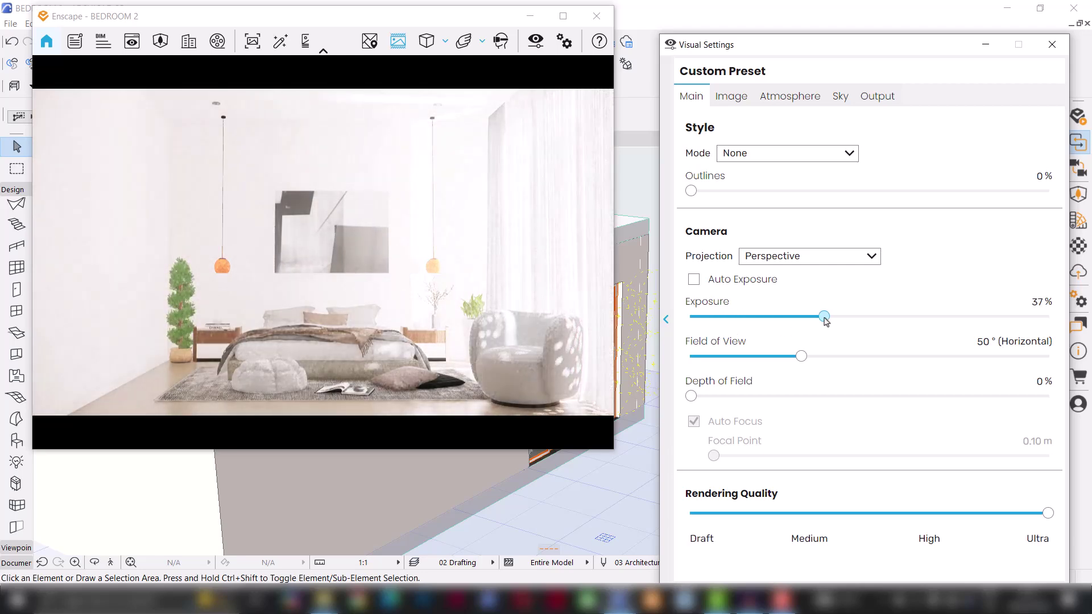
pyautogui.click(984, 47)
pyautogui.keyDown('shift'); pyautogui.moveTo(739, 334); pyautogui.dragTo(741, 257, button='middle'); pyautogui.keyUp('shift')
pyautogui.click(747, 264)
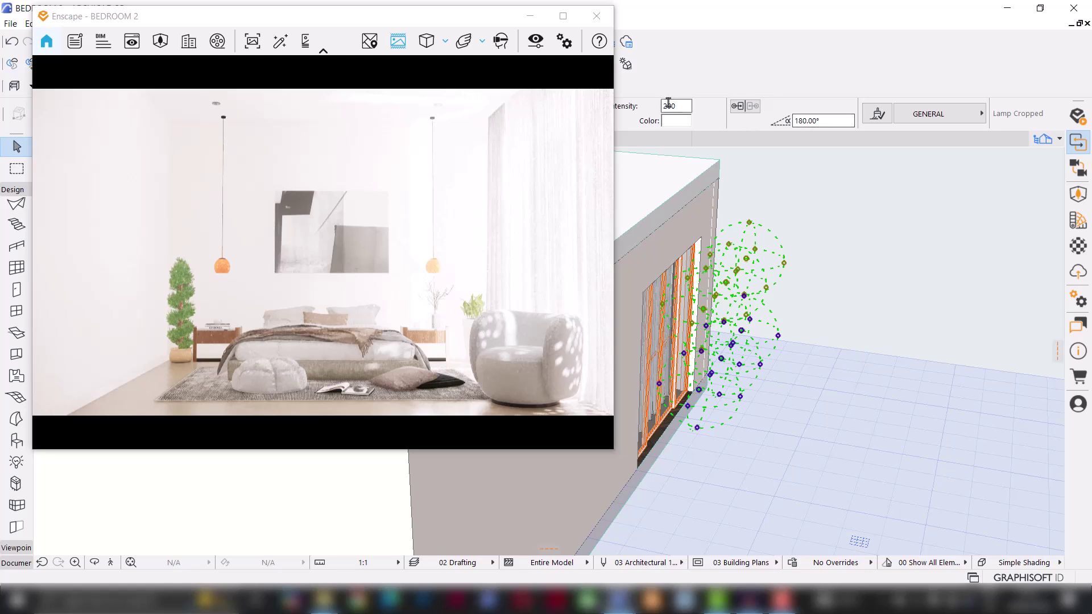
# Drop the window lamps' intensity to 50 and raise Enscape Exposure to 74%.
pyautogui.doubleClick(682, 105)
pyautogui.moveTo(813, 332); pyautogui.dragTo(968, 303, button='middle')
pyautogui.click(618, 600)
pyautogui.click(742, 559)
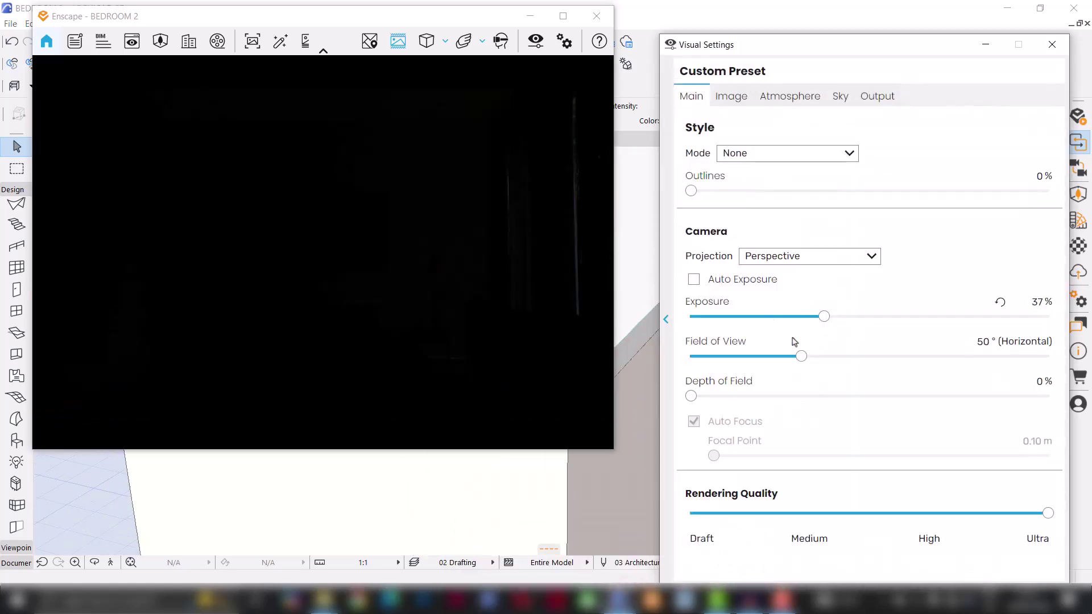
pyautogui.moveTo(841, 317); pyautogui.dragTo(954, 322)
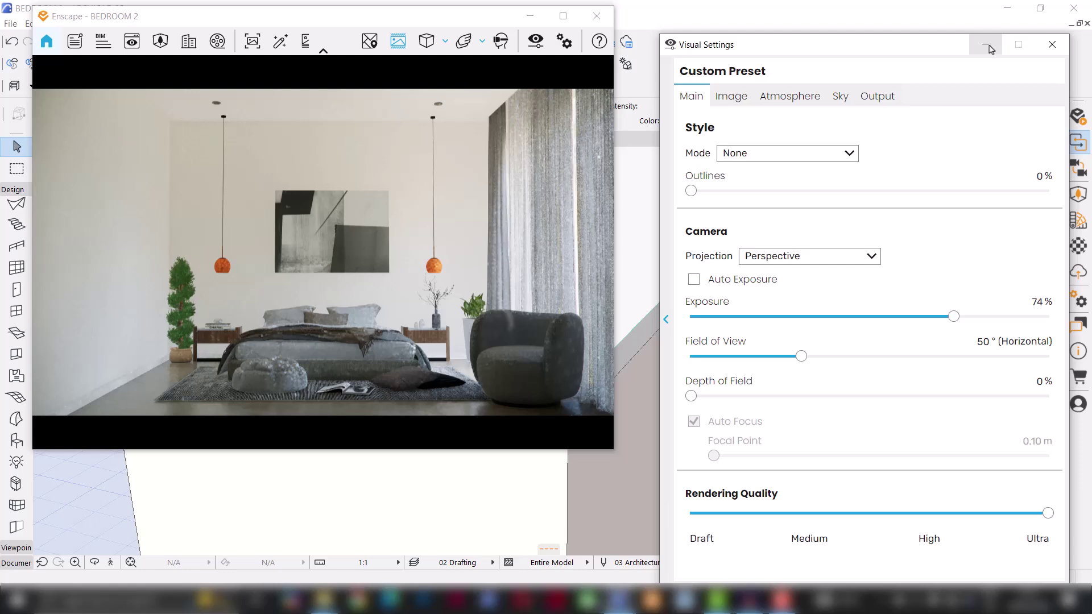
pyautogui.click(988, 47)
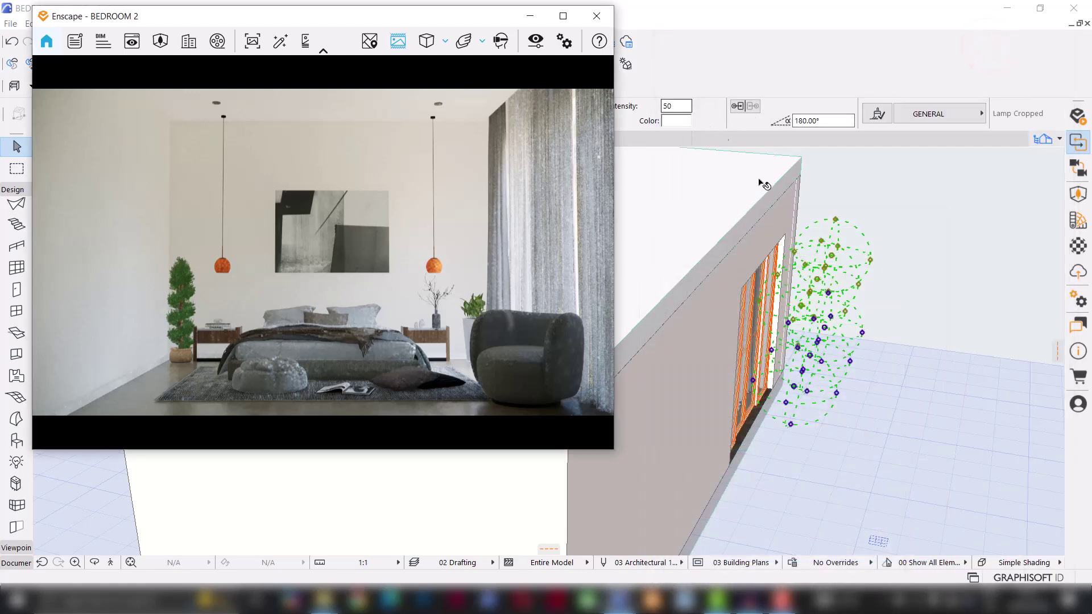
# Open the Enscape Material Editor from the ArchiCAD toolbar to list the project's materials.
pyautogui.scroll(1, 820, 231)
pyautogui.scroll(-1, 825, 238)
pyautogui.scroll(-1, 822, 241)
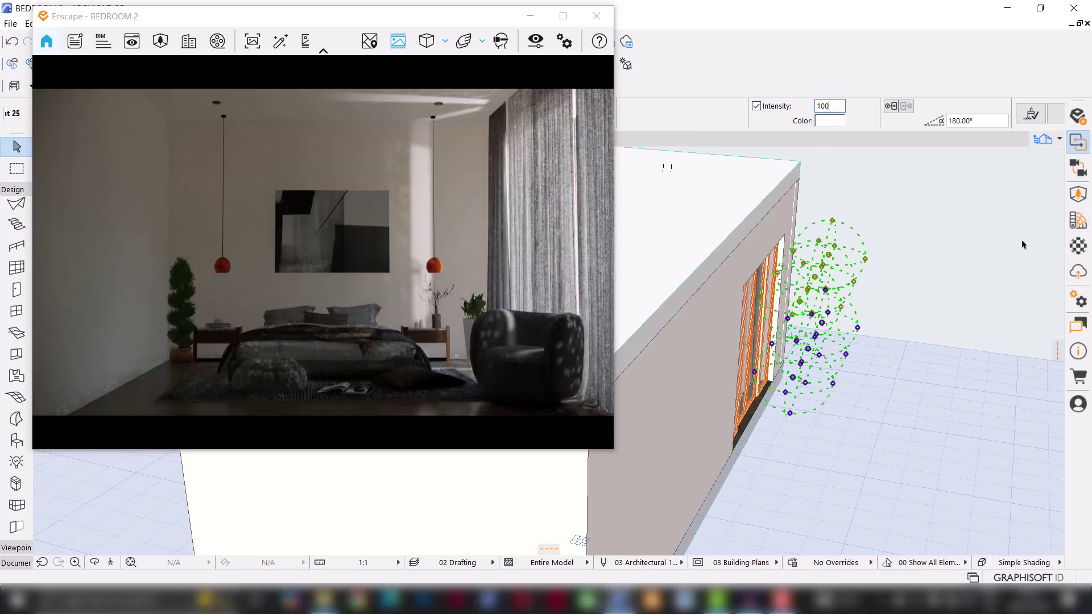
pyautogui.click(1076, 251)
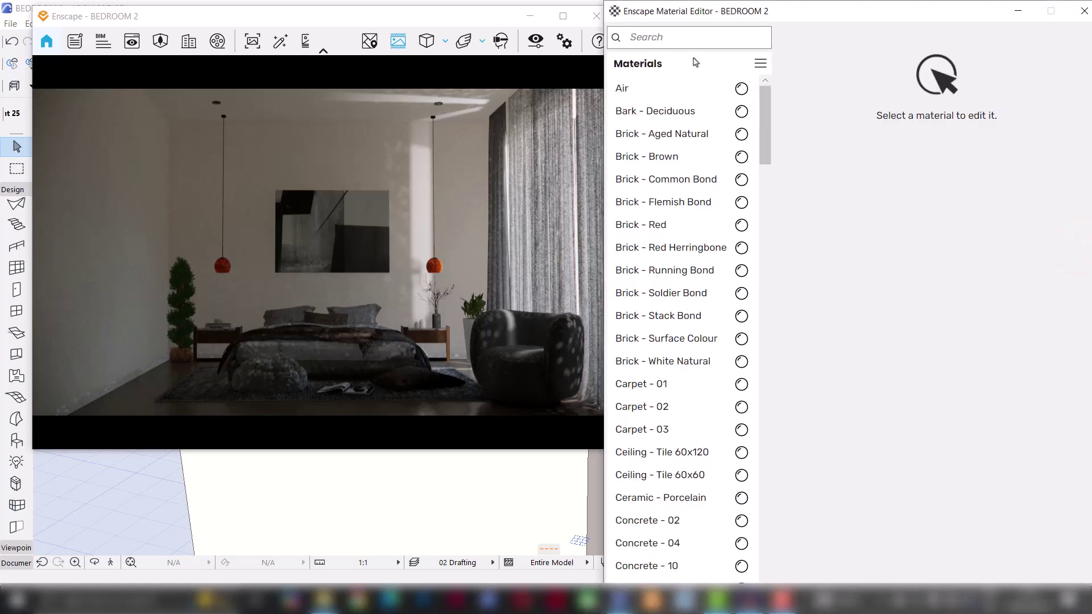
# Find Curtain Fabric via 'cur', make it self-illuminated at 4 cd/m², and minimize the editor.
pyautogui.click(661, 12)
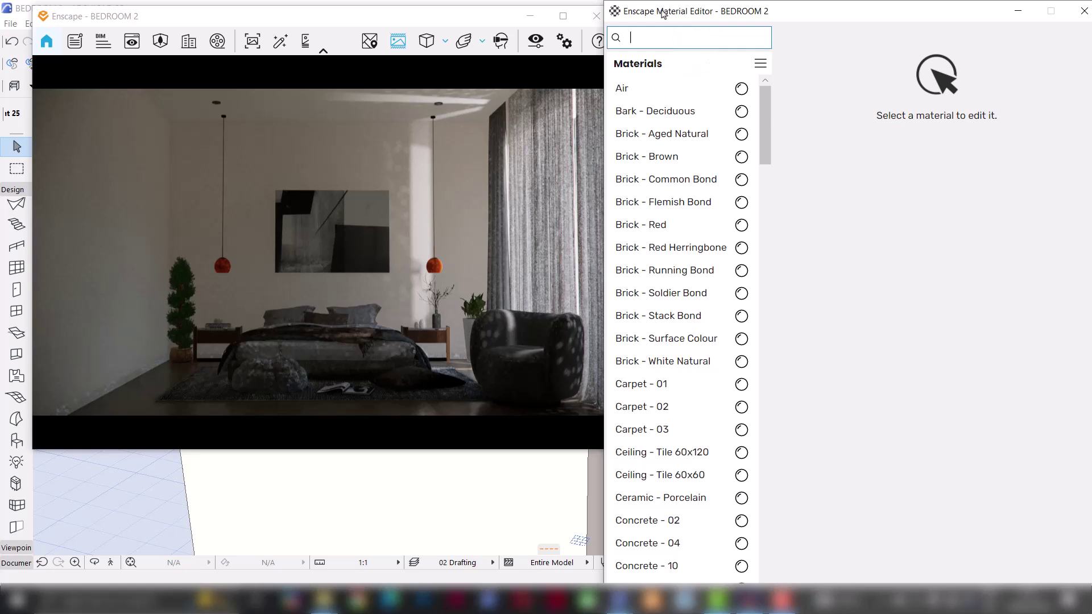
pyautogui.click(646, 39)
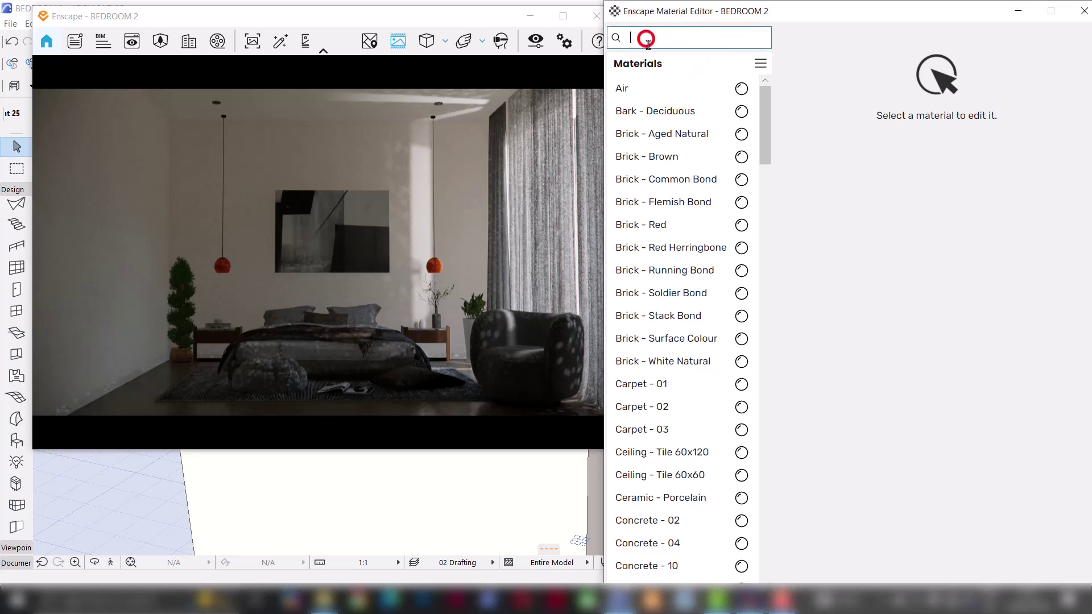
pyautogui.write('curta')
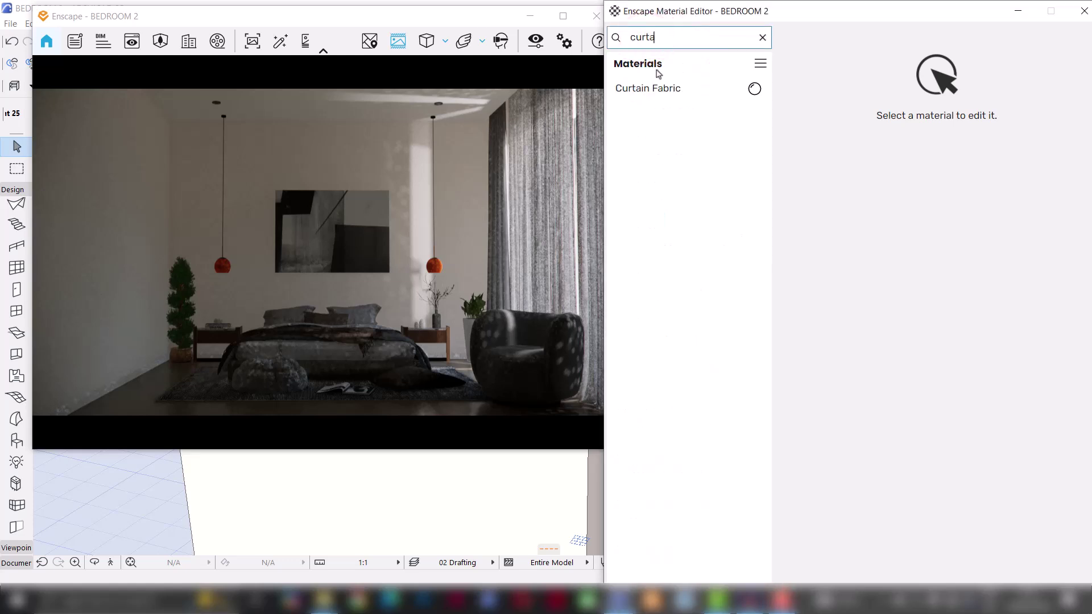
pyautogui.click(657, 90)
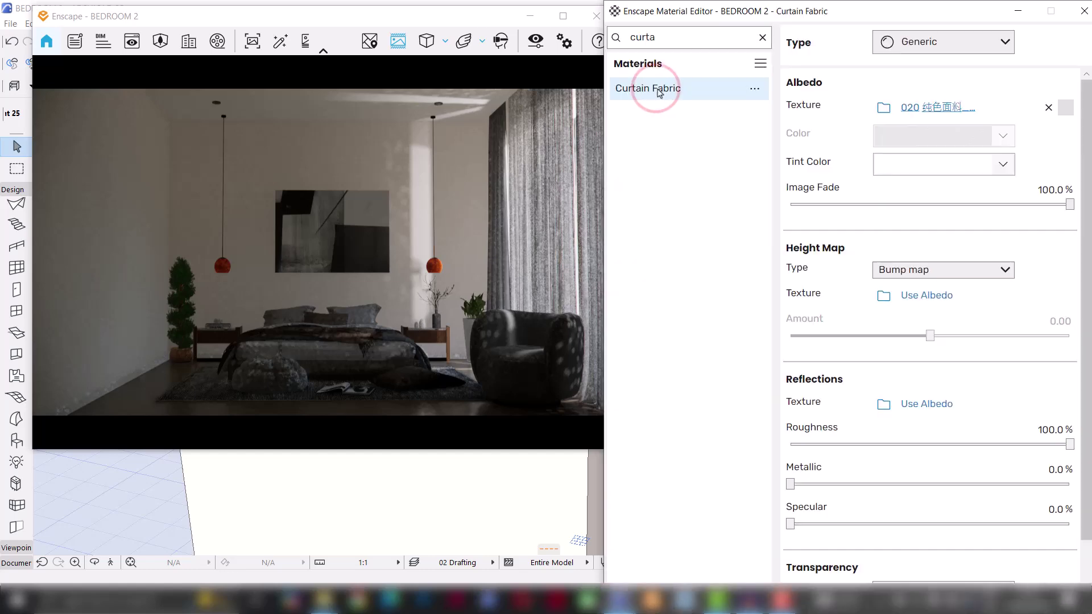
pyautogui.click(982, 42)
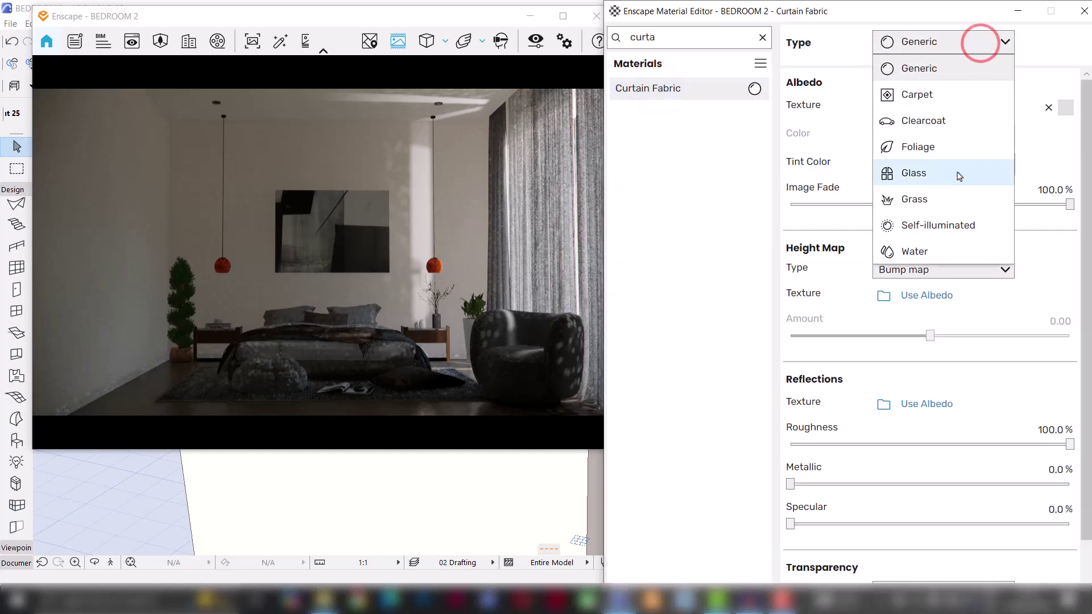
pyautogui.click(950, 227)
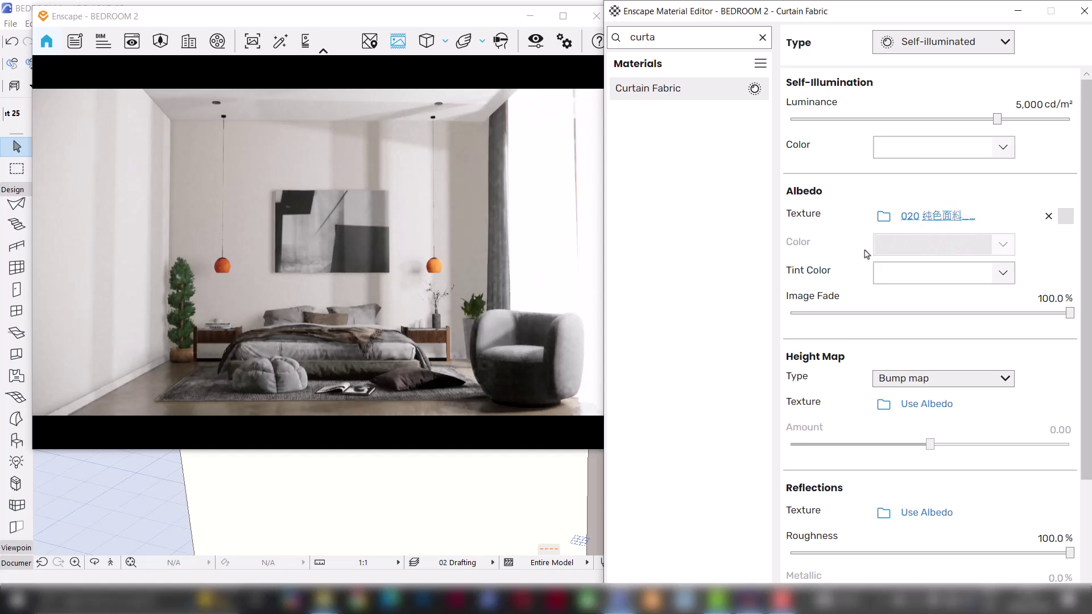
pyautogui.moveTo(996, 119); pyautogui.dragTo(838, 119)
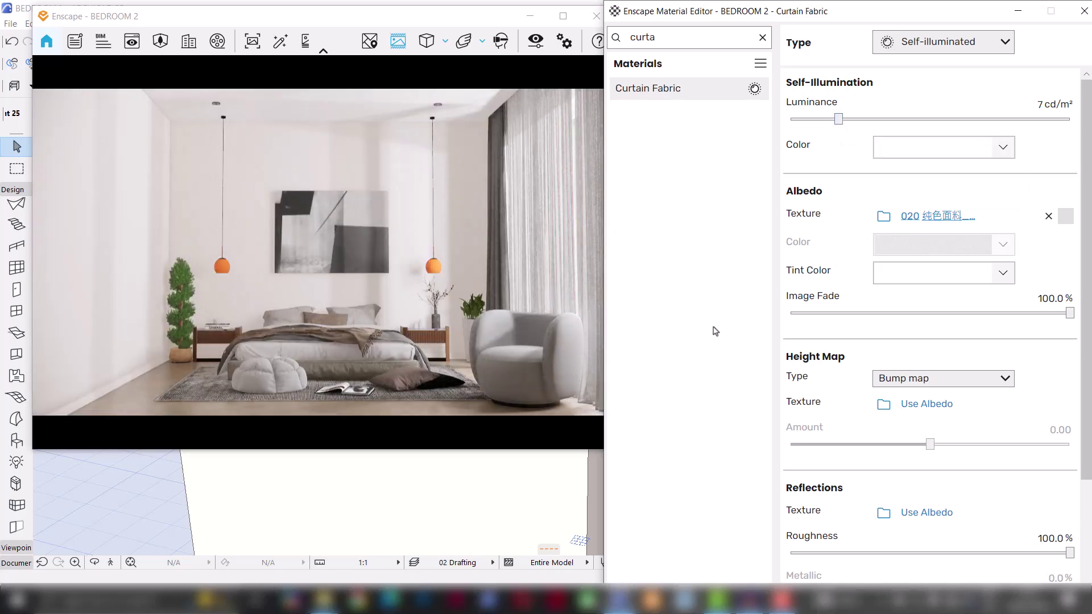
pyautogui.moveTo(838, 119); pyautogui.dragTo(823, 118)
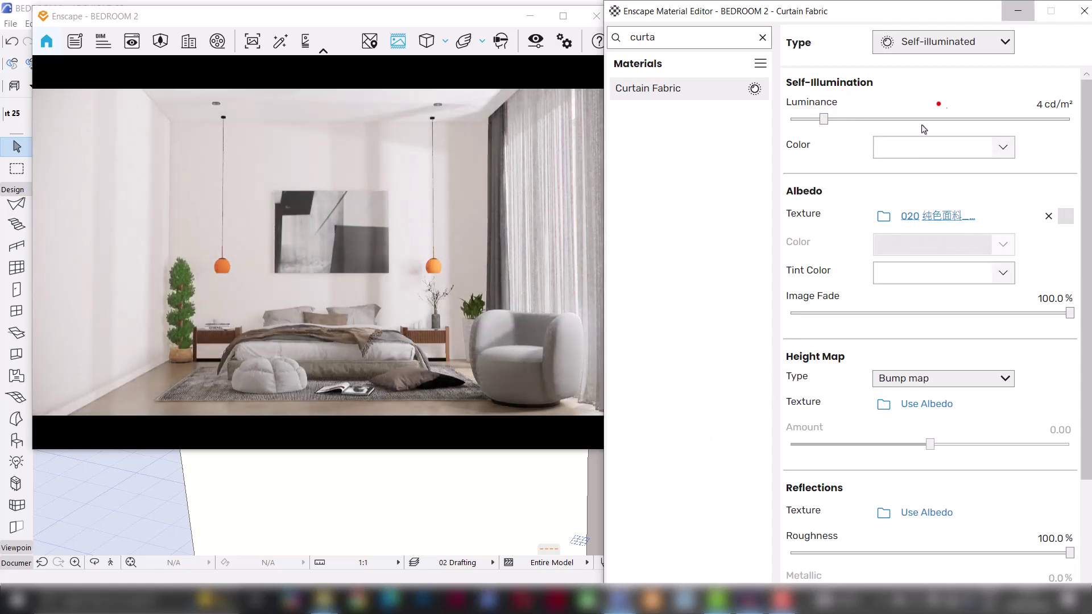
pyautogui.click(1018, 11)
pyautogui.click(832, 108)
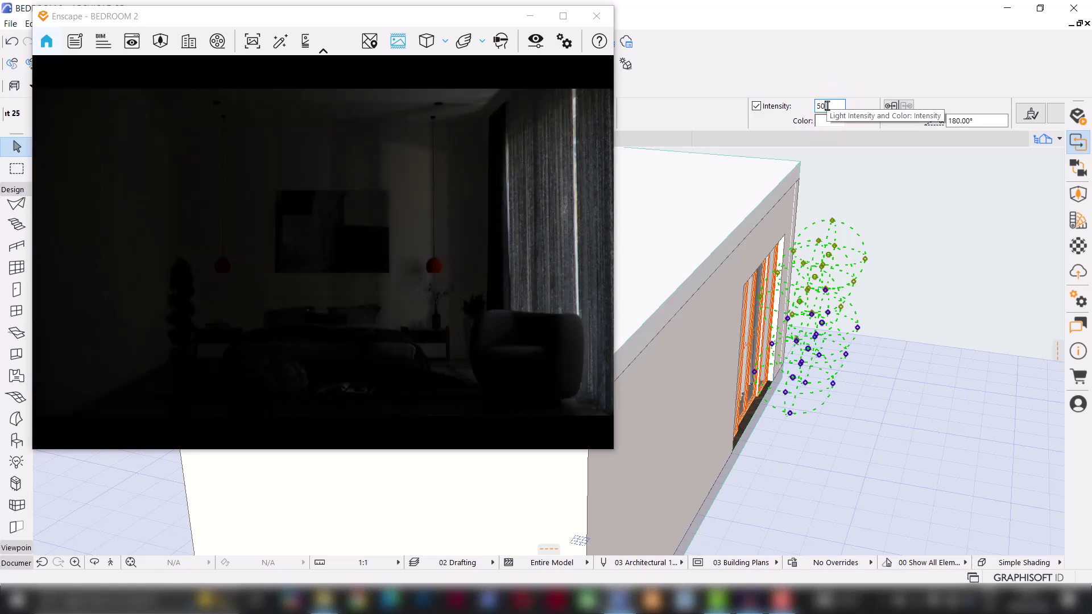
# Raise Enscape exposure to 79%, then minimize Visual Settings and the Enscape render window.
pyautogui.click(619, 599)
pyautogui.click(719, 548)
pyautogui.click(729, 549)
pyautogui.moveTo(907, 316); pyautogui.dragTo(973, 322)
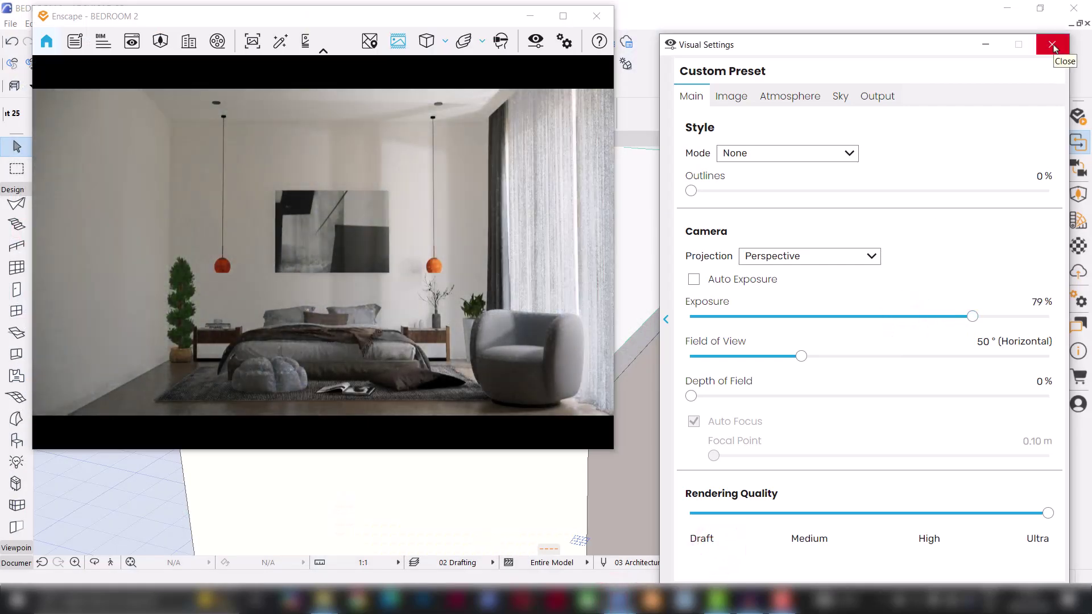
pyautogui.click(985, 45)
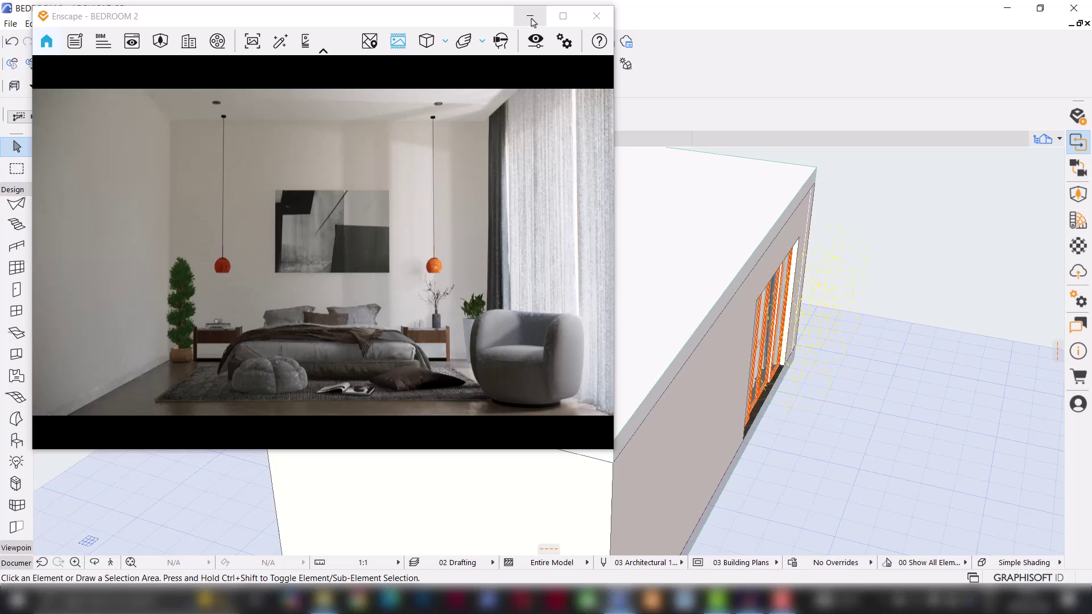
pyautogui.click(662, 554)
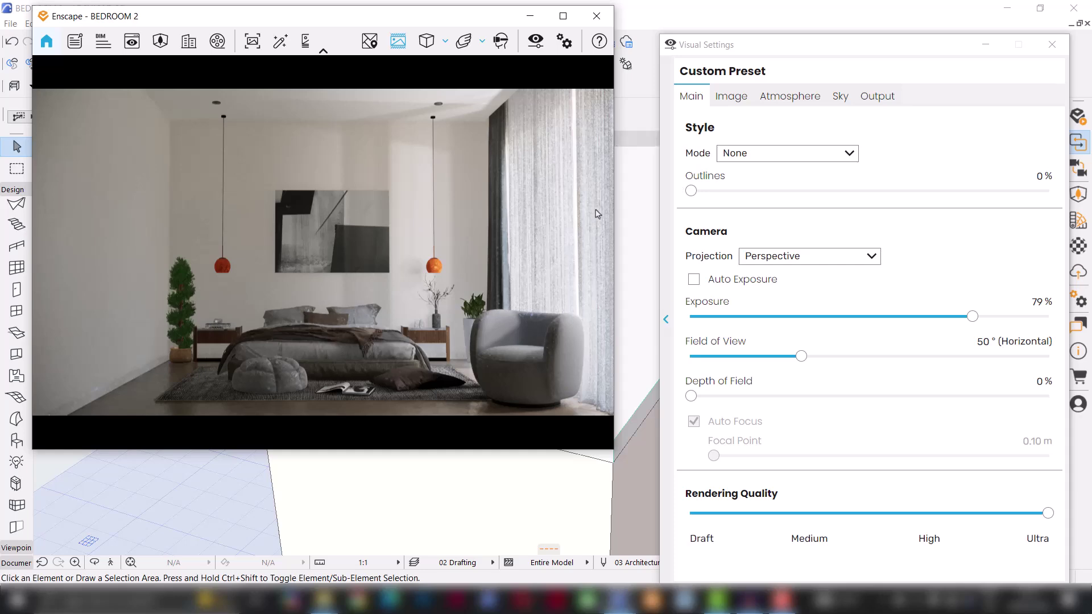
pyautogui.click(523, 17)
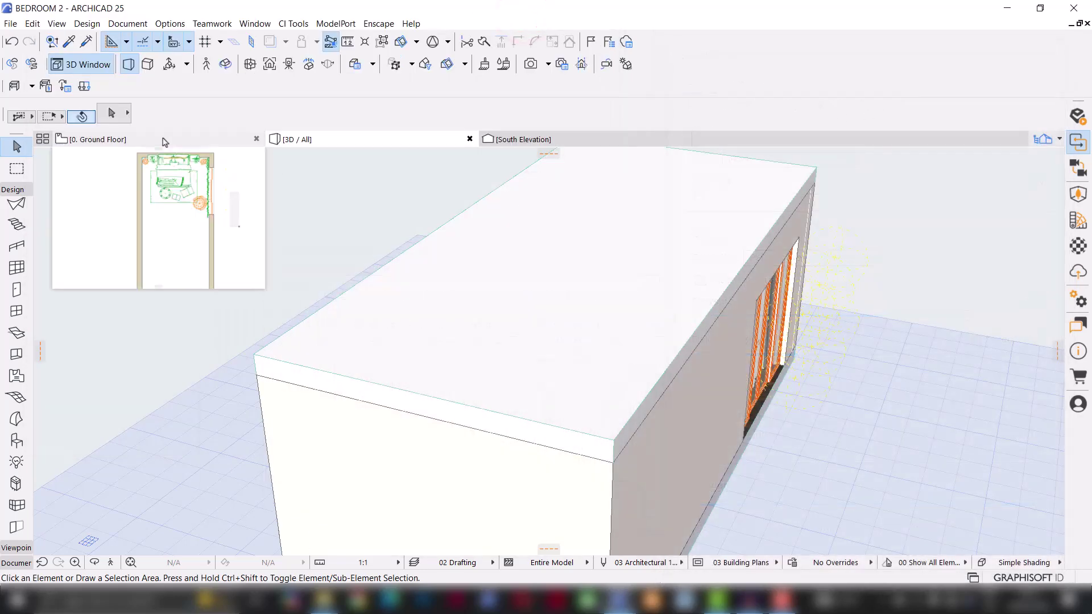
# Set the Lamp tool defaults to Parallel Light 25 with shadow quality 10.
pyautogui.click(164, 141)
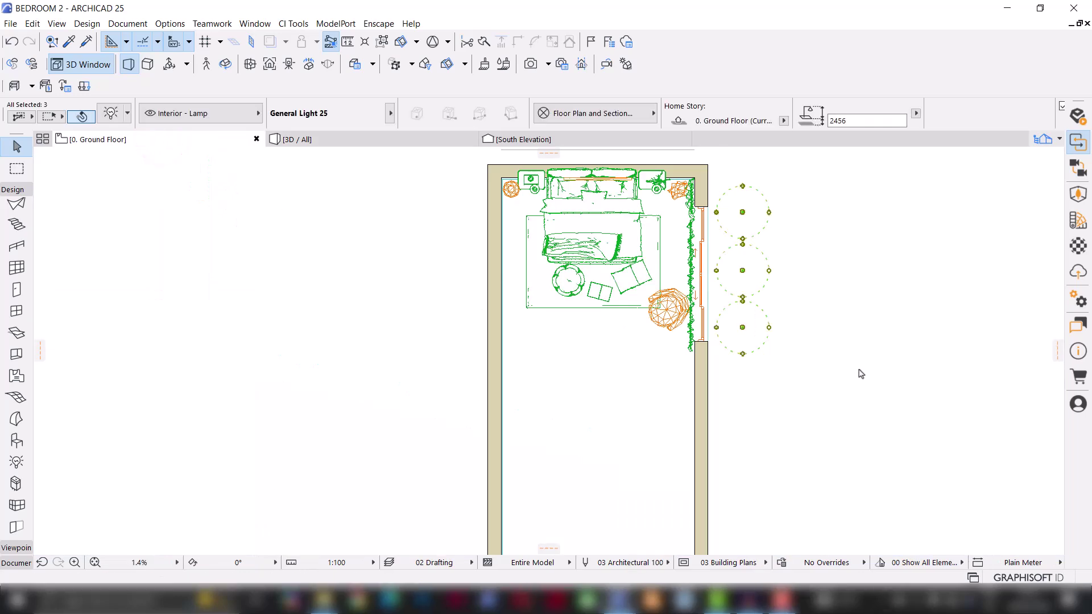
pyautogui.click(859, 395)
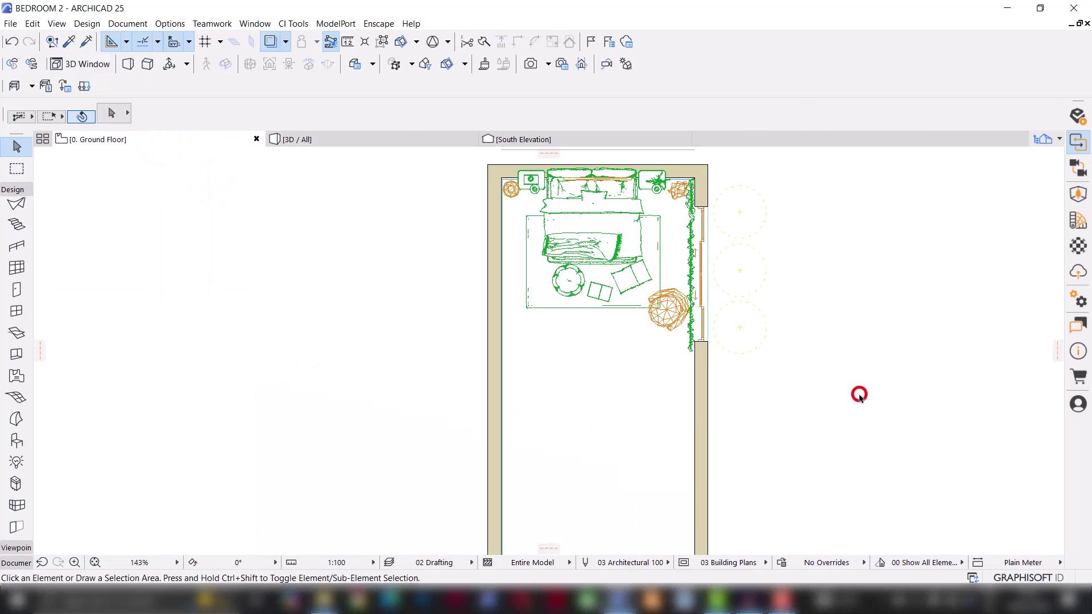
pyautogui.click(16, 463)
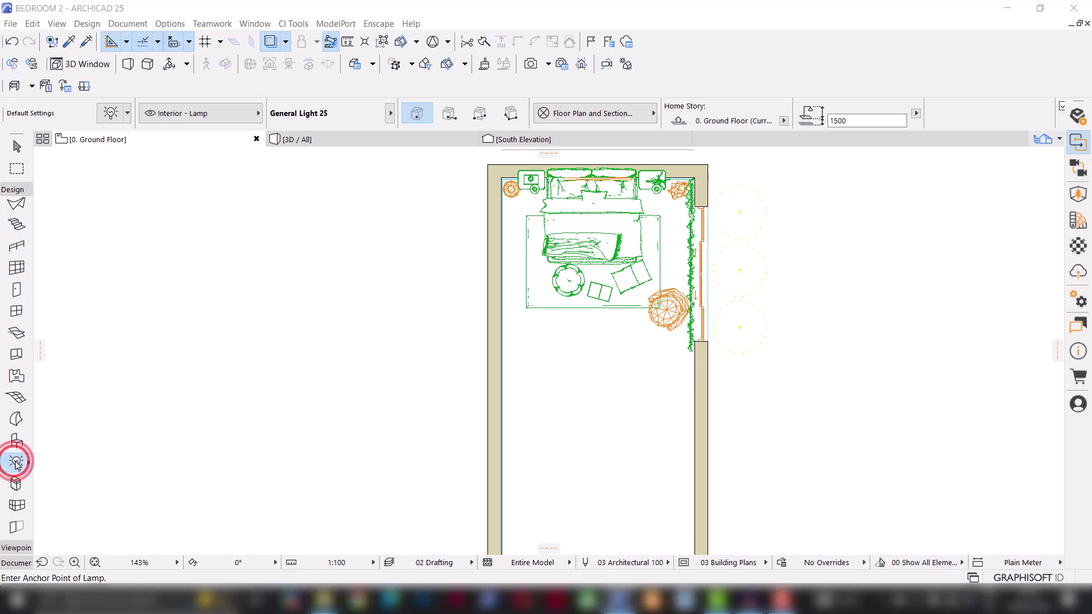
pyautogui.doubleClick(16, 463)
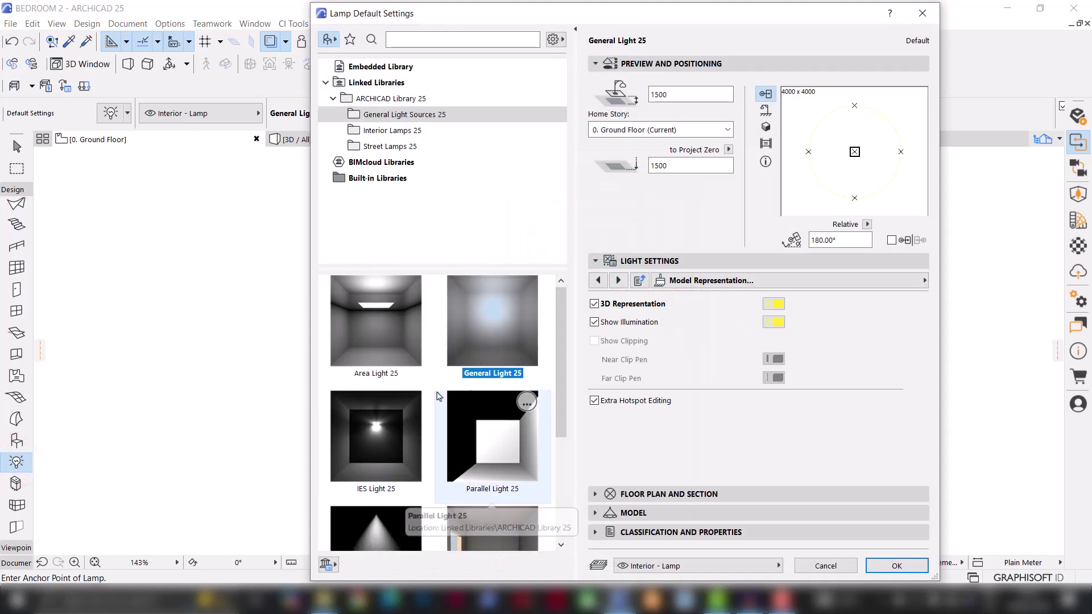
pyautogui.click(496, 451)
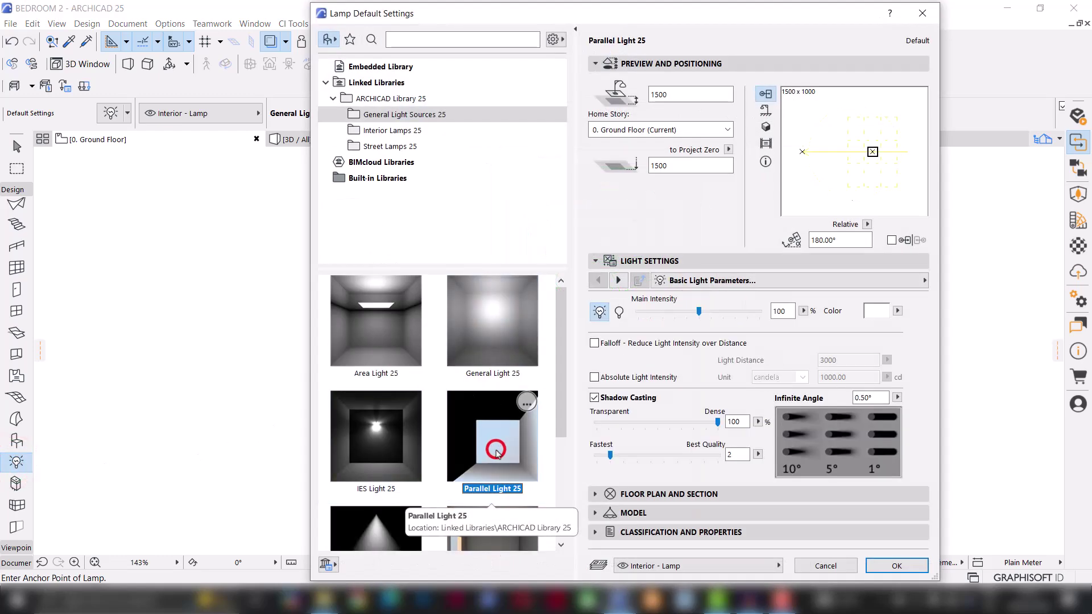
pyautogui.moveTo(700, 460); pyautogui.dragTo(719, 456)
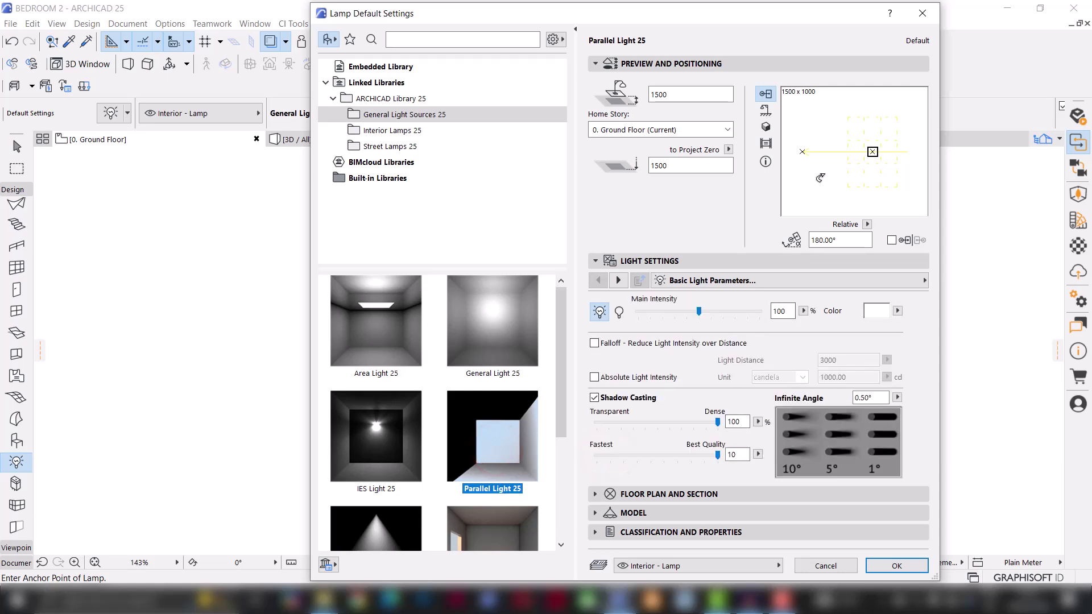
pyautogui.click(897, 566)
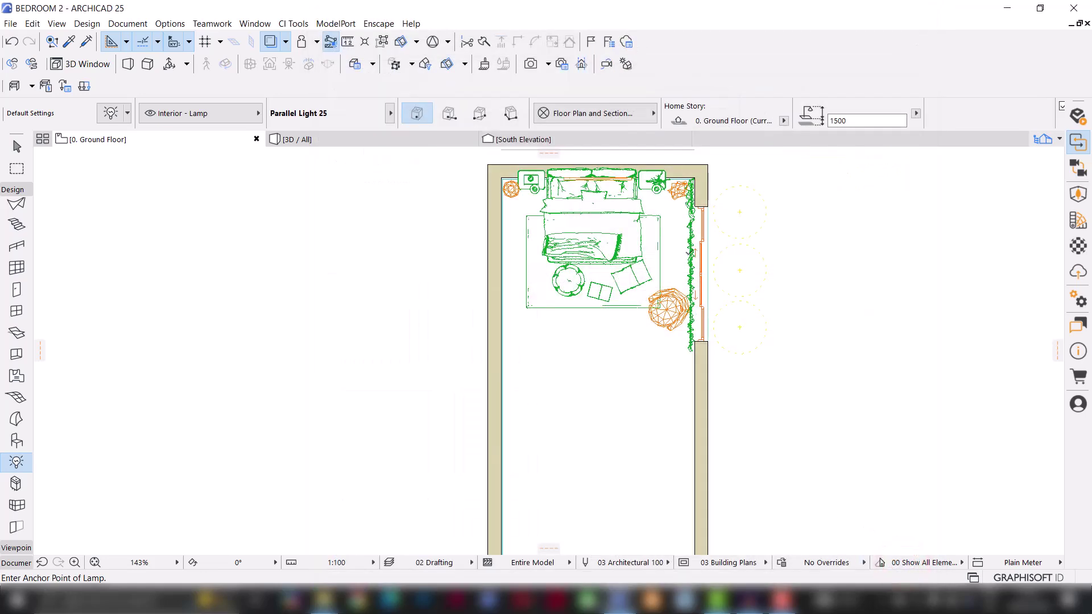
# Place the parallel light beside the bed near the window and show it in 3D.
pyautogui.scroll(5, 690, 251)
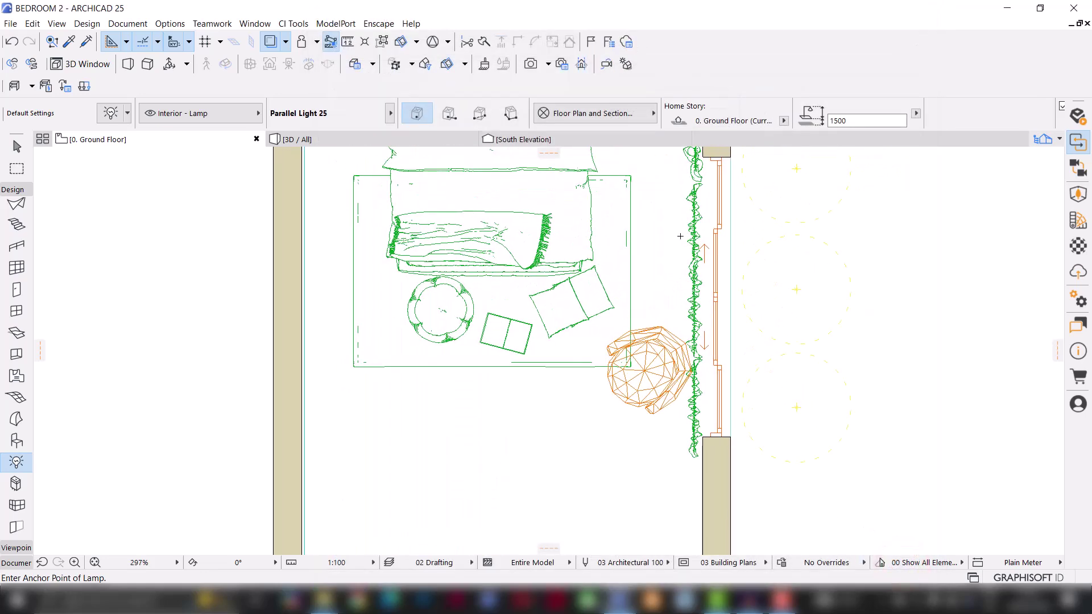
pyautogui.click(681, 239)
pyautogui.press('Escape')
pyautogui.rightClick(681, 239)
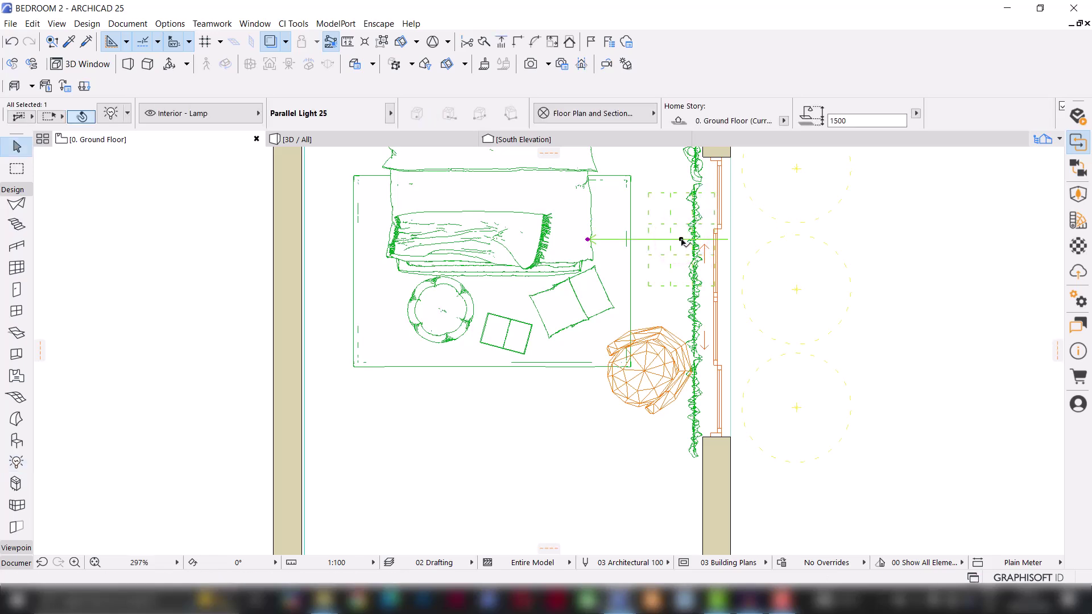
pyautogui.click(738, 505)
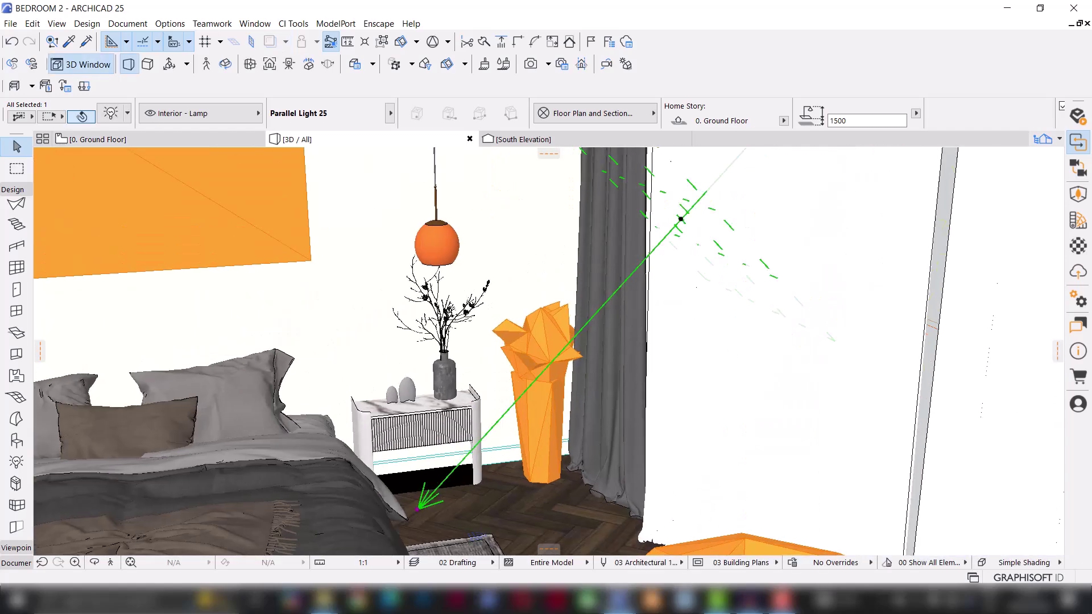
# Set the parallel light's intensity to 30 in the Info Box.
pyautogui.moveTo(652, 599)
pyautogui.click(656, 550)
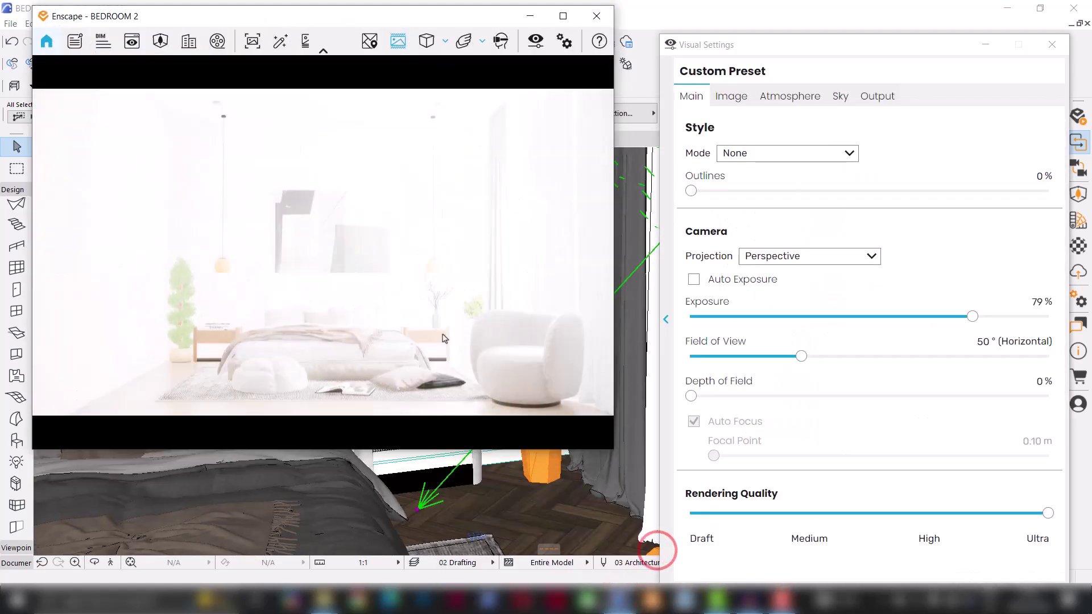
pyautogui.click(976, 49)
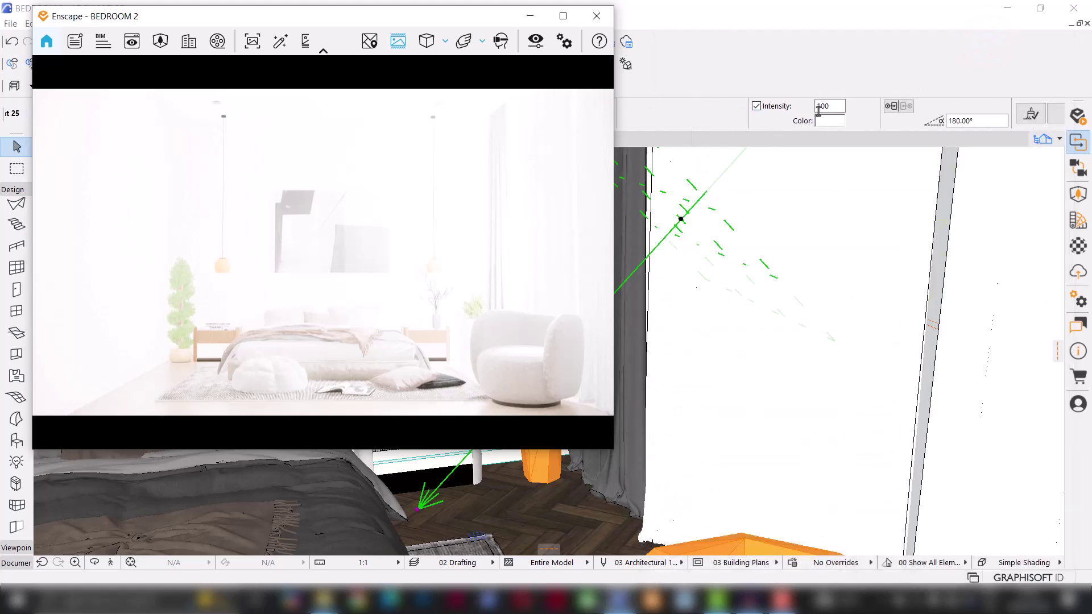
pyautogui.doubleClick(829, 106)
pyautogui.write('30')
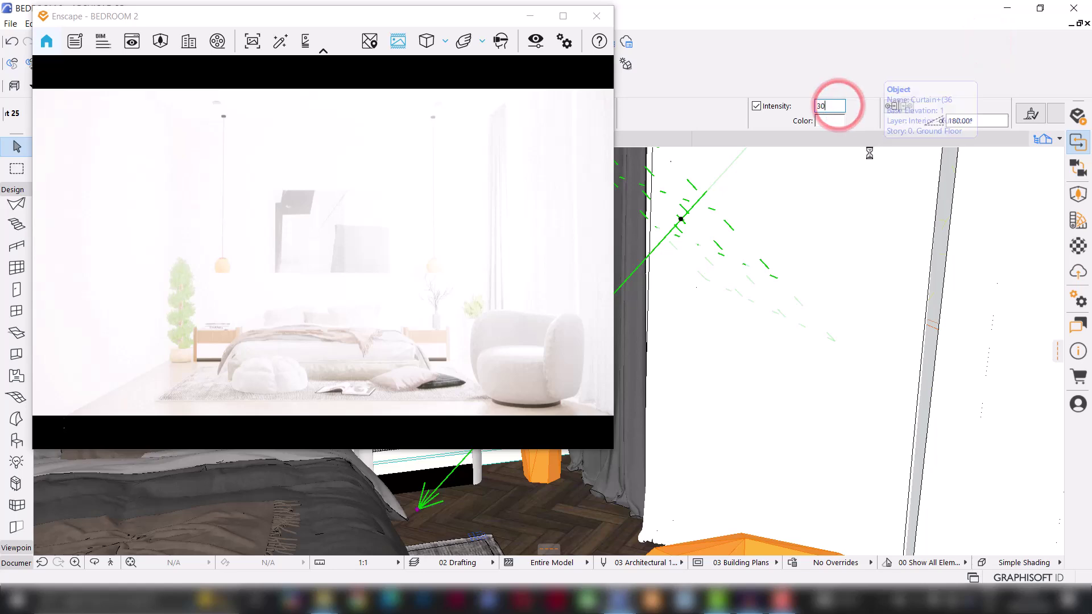
pyautogui.click(757, 105)
pyautogui.click(753, 107)
pyautogui.click(755, 107)
# Raise the parallel light higher beside the curtain in the 3D window.
pyautogui.keyDown('shift'); pyautogui.moveTo(807, 291); pyautogui.dragTo(855, 316, button='middle'); pyautogui.keyUp('shift')
pyautogui.hotkey('ctrl', 'd')
pyautogui.click(795, 235)
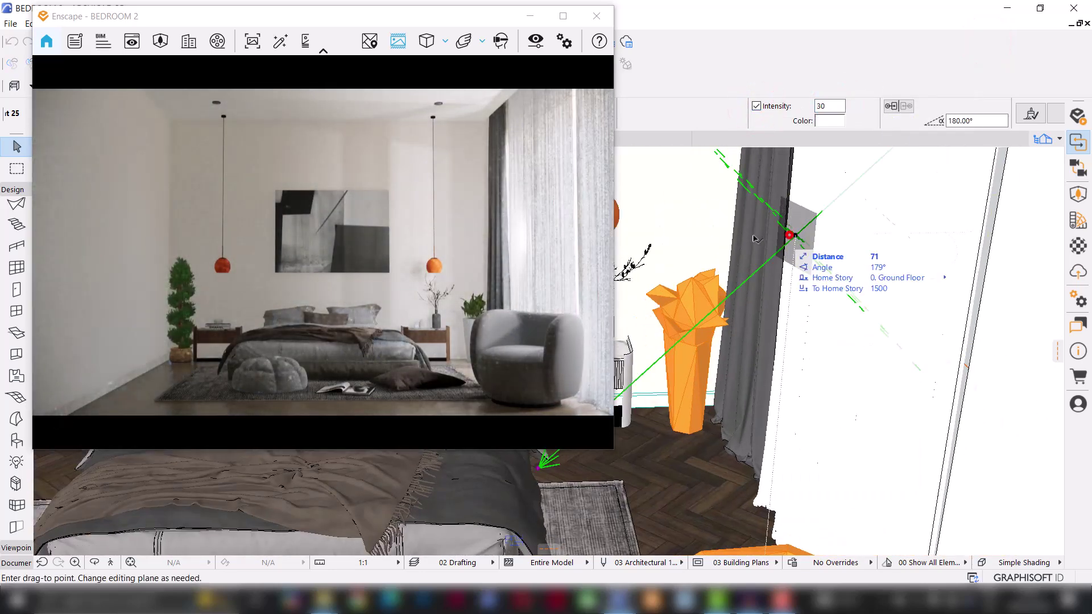
pyautogui.click(727, 238)
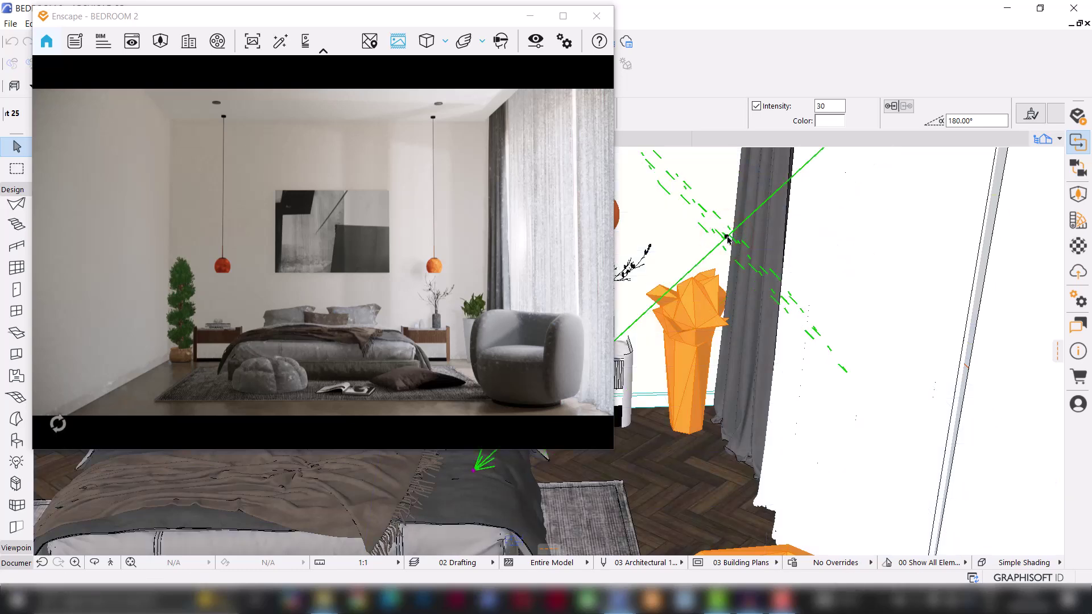
pyautogui.moveTo(763, 274); pyautogui.dragTo(788, 374, button='middle')
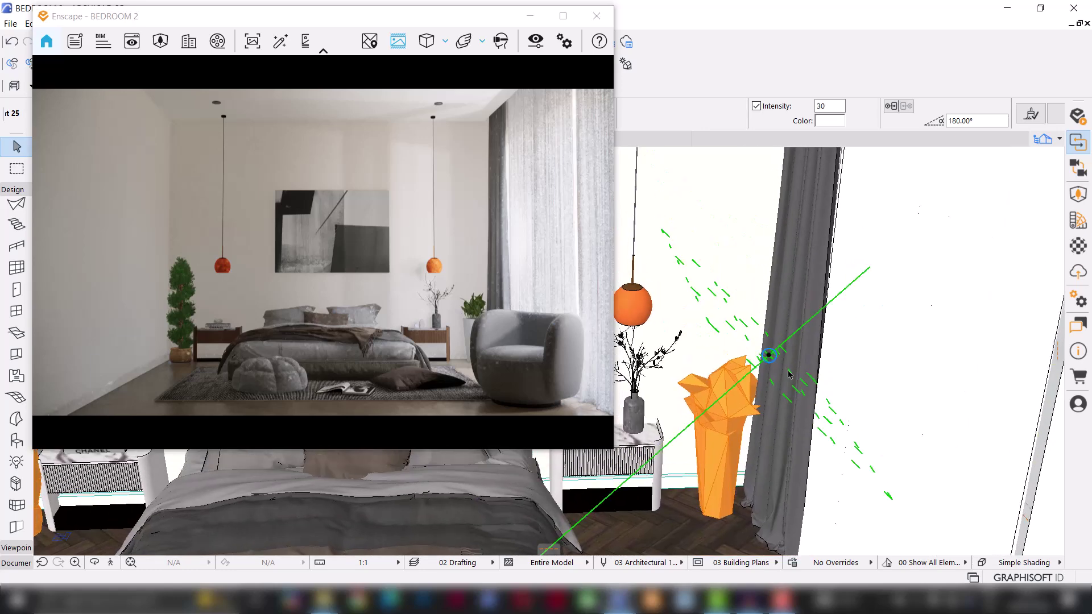
pyautogui.click(768, 357)
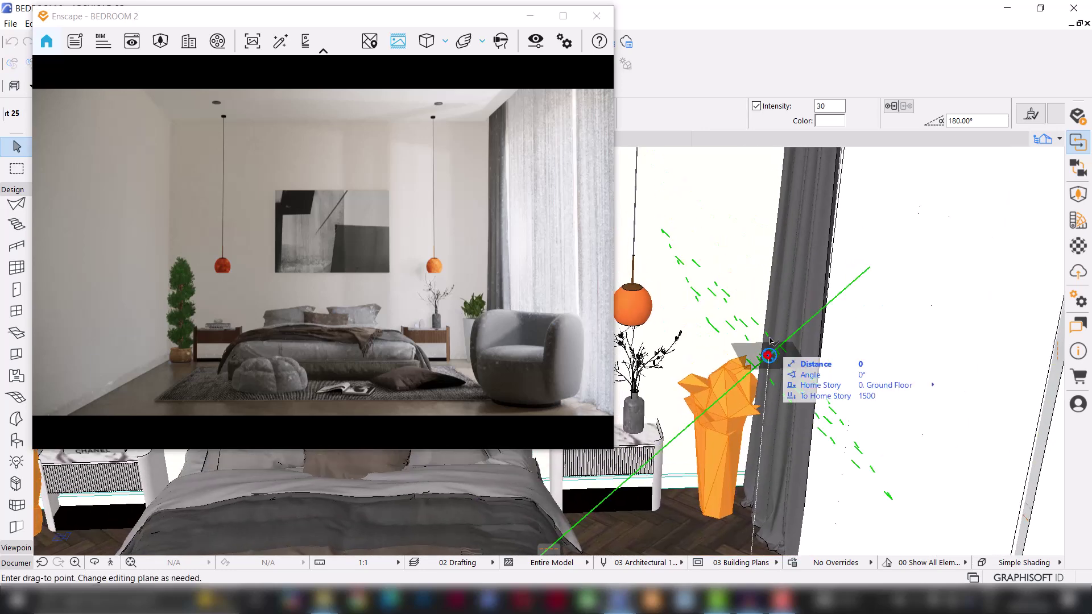
pyautogui.click(788, 167)
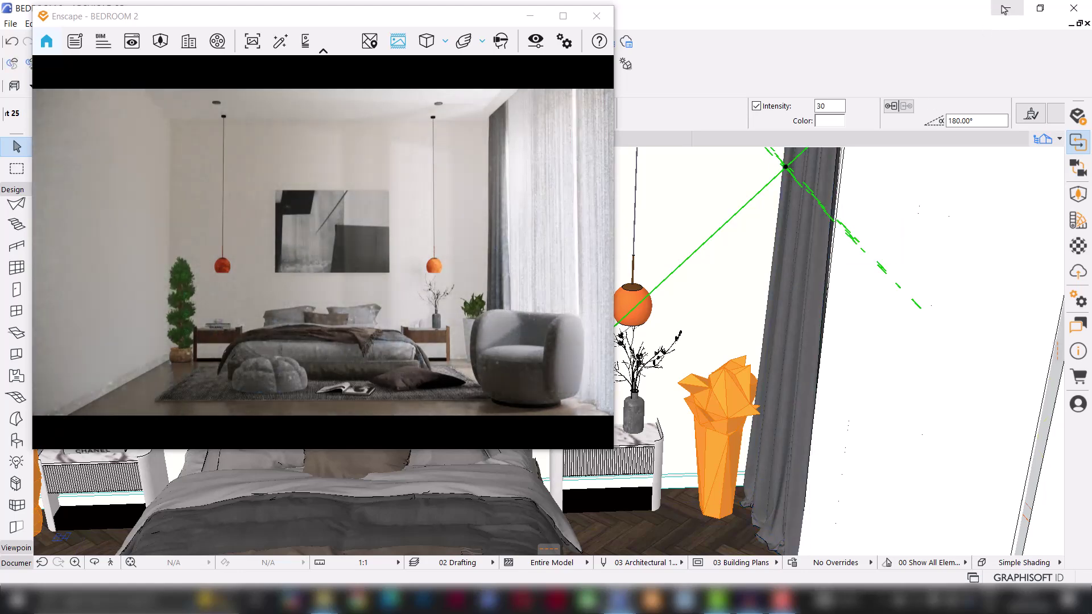
# On the Ground Floor plan, shift the parallel light lower and place a copy by the window.
pyautogui.click(531, 19)
pyautogui.click(121, 140)
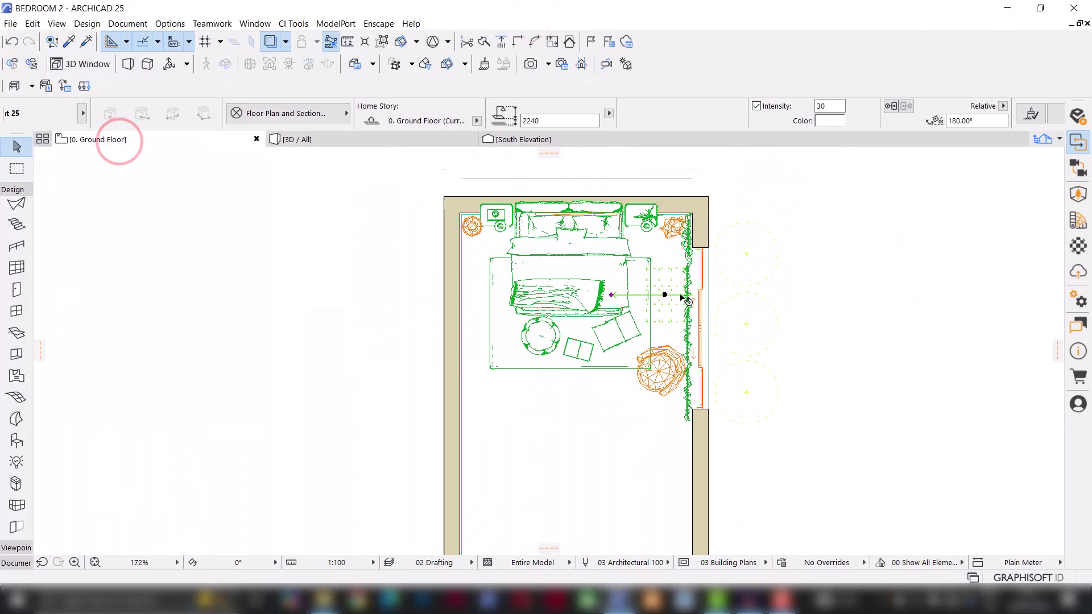
pyautogui.hotkey('ctrl', 'd')
pyautogui.click(654, 295)
pyautogui.click(653, 336)
pyautogui.hotkey('ctrl', 'shift', 'd')
pyautogui.click(654, 336)
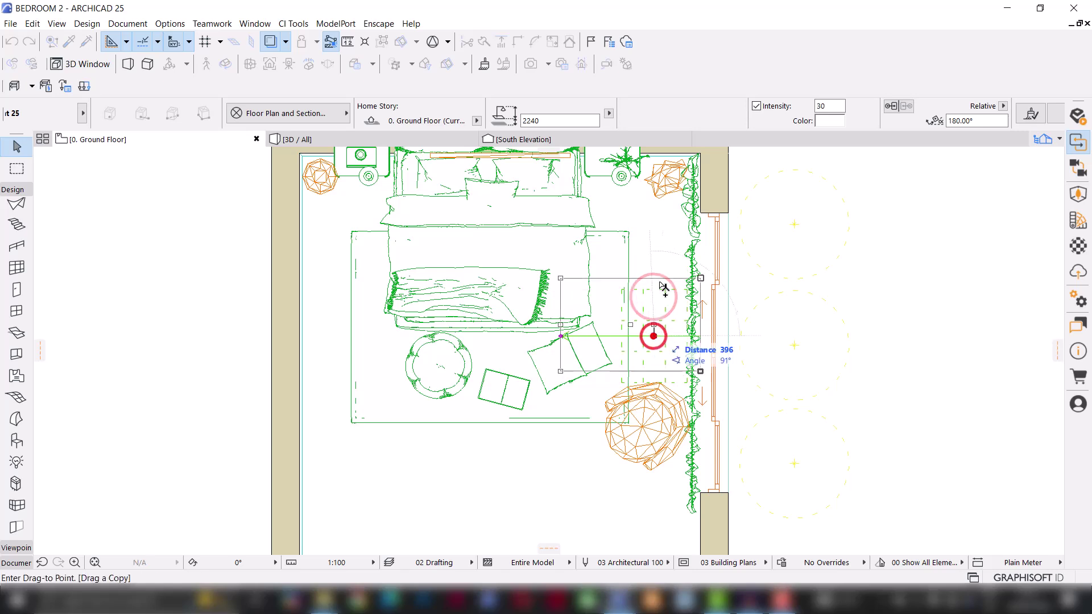
pyautogui.click(654, 258)
# Move both lights slightly lower and drop another copy of the parallel light to the left.
pyautogui.keyDown('shift'); pyautogui.click(655, 336); pyautogui.keyUp('shift')
pyautogui.hotkey('ctrl', 'd')
pyautogui.click(655, 336)
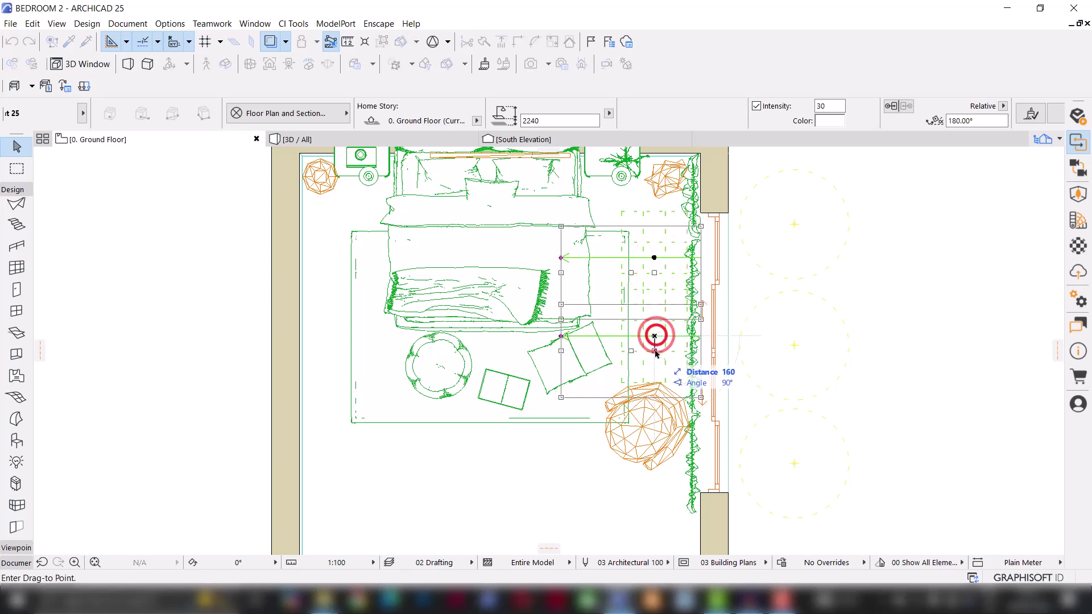
pyautogui.click(655, 351)
pyautogui.press('Escape')
pyautogui.click(654, 350)
pyautogui.hotkey('ctrl', 'shift', 'd')
pyautogui.click(655, 351)
pyautogui.click(604, 385)
# Rotate the light copy toward the bed and nudge it into position.
pyautogui.hotkey('ctrl', 'e')
pyautogui.click(605, 385)
pyautogui.click(512, 385)
pyautogui.click(569, 298)
pyautogui.hotkey('ctrl', 'd')
pyautogui.click(605, 385)
pyautogui.click(595, 359)
# Lower the light to elevation 1599 in 3D and bring the Enscape render forward.
pyautogui.rightClick(593, 359)
pyautogui.click(662, 504)
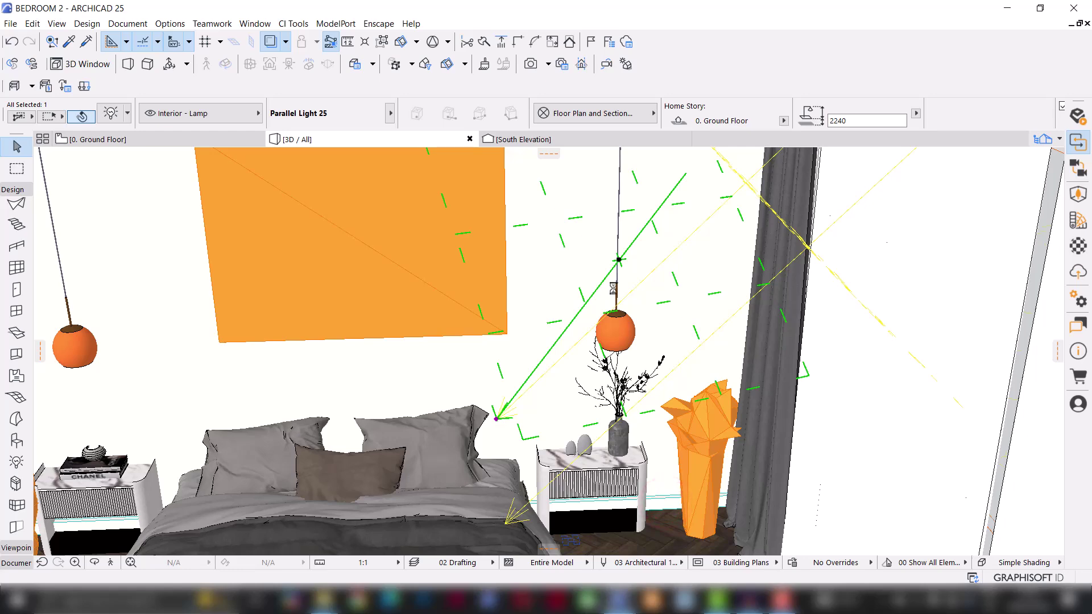
pyautogui.keyDown('shift'); pyautogui.moveTo(519, 319); pyautogui.dragTo(650, 333, button='middle'); pyautogui.keyUp('shift')
pyautogui.click(637, 257)
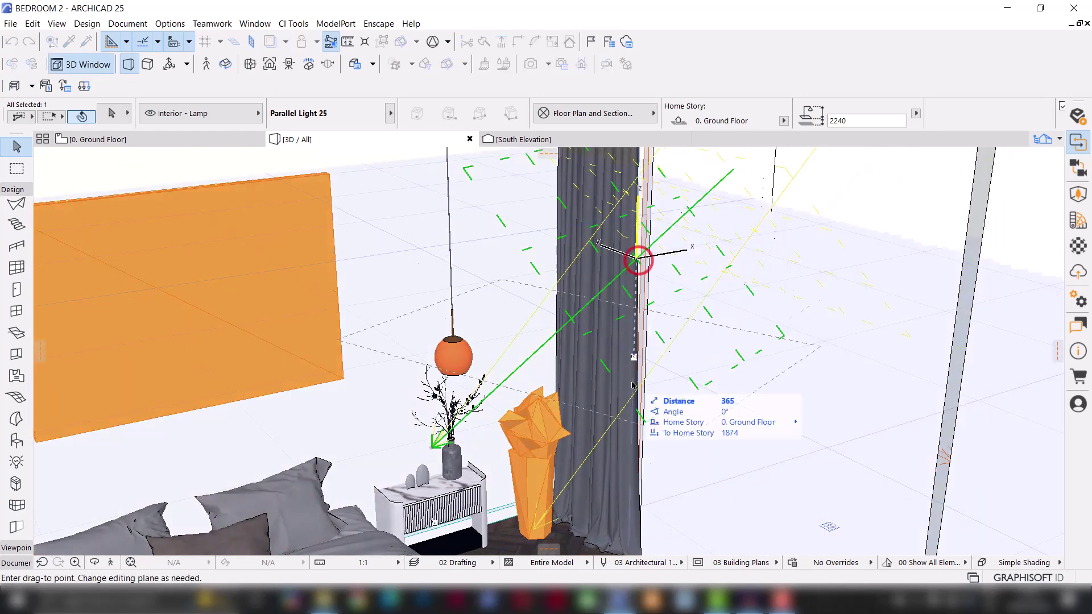
pyautogui.click(631, 426)
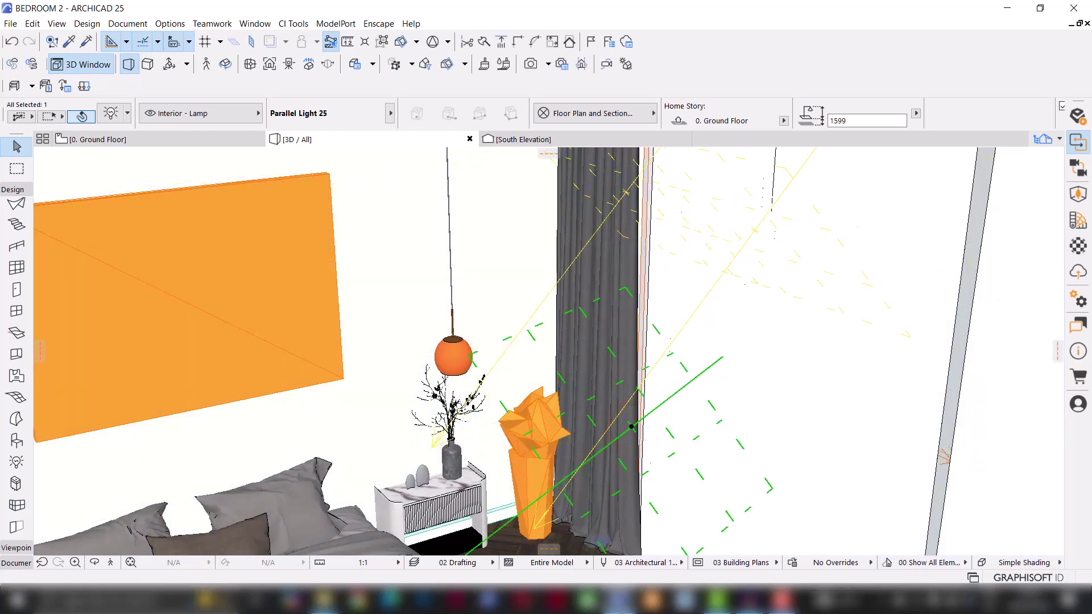
pyautogui.moveTo(621, 599)
pyautogui.click(663, 552)
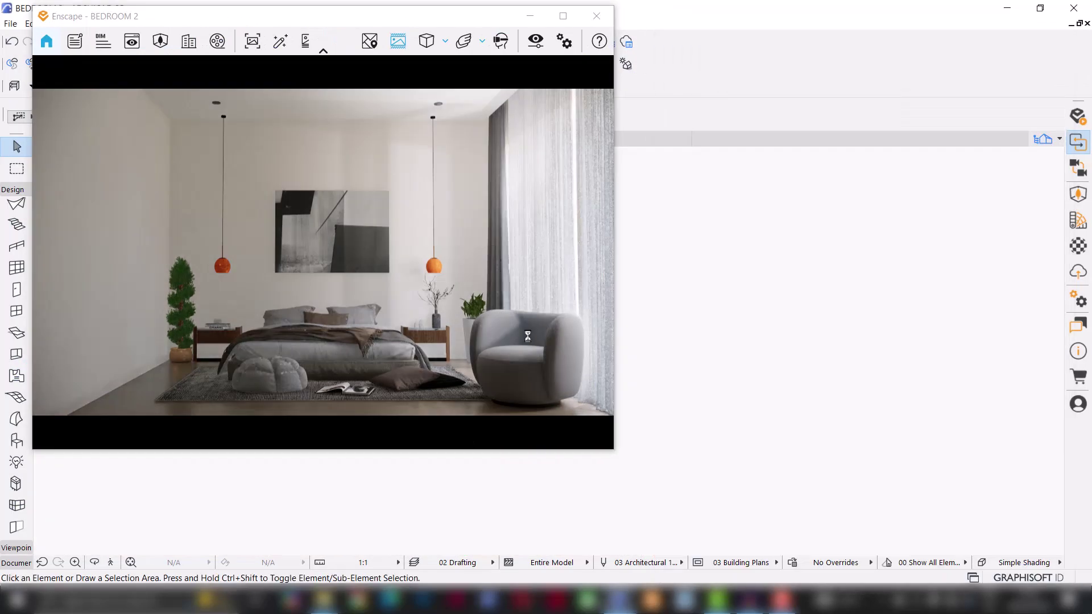
# Jump the Enscape camera to the saved Scene 1 frontal view of the bed.
pyautogui.press('w')
pyautogui.moveTo(418, 264); pyautogui.dragTo(472, 239)
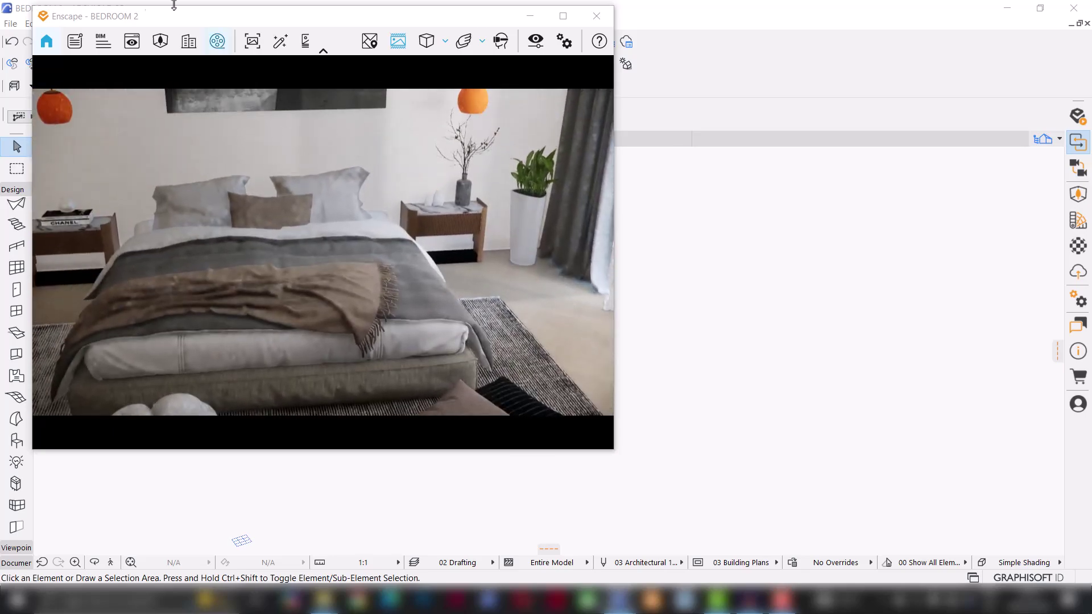
pyautogui.click(132, 41)
pyautogui.click(124, 269)
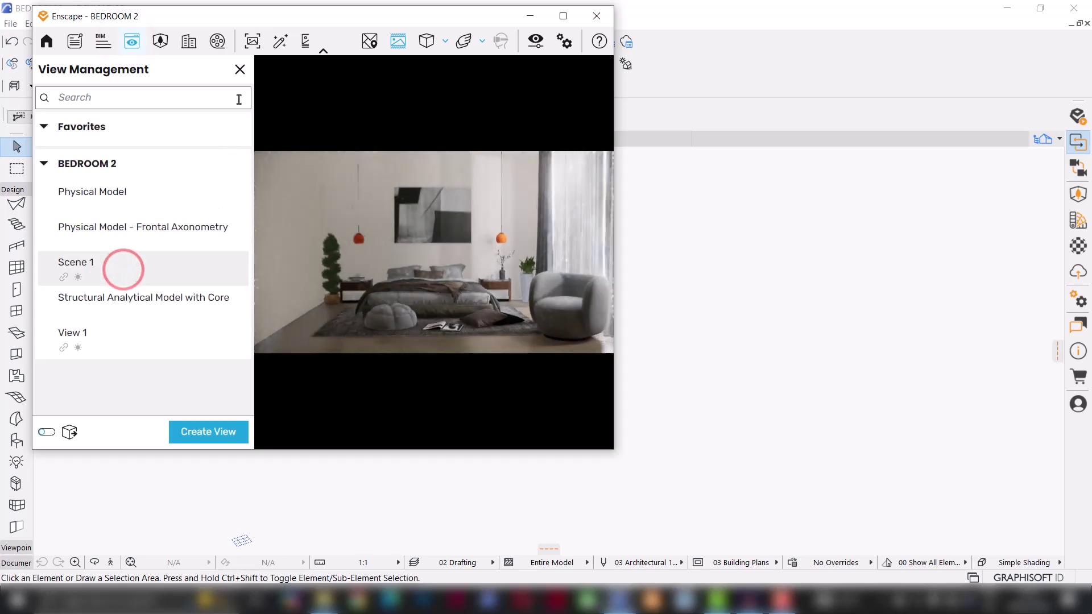
pyautogui.click(240, 69)
# Maximize and restore the render window, then open and close Visual Settings.
pyautogui.click(563, 16)
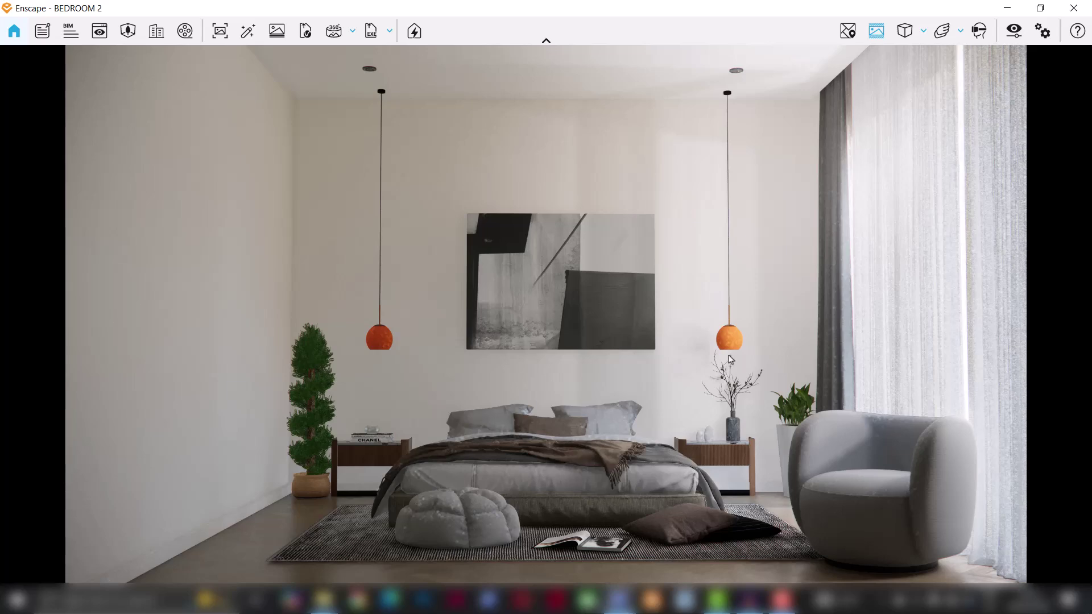
pyautogui.click(1040, 8)
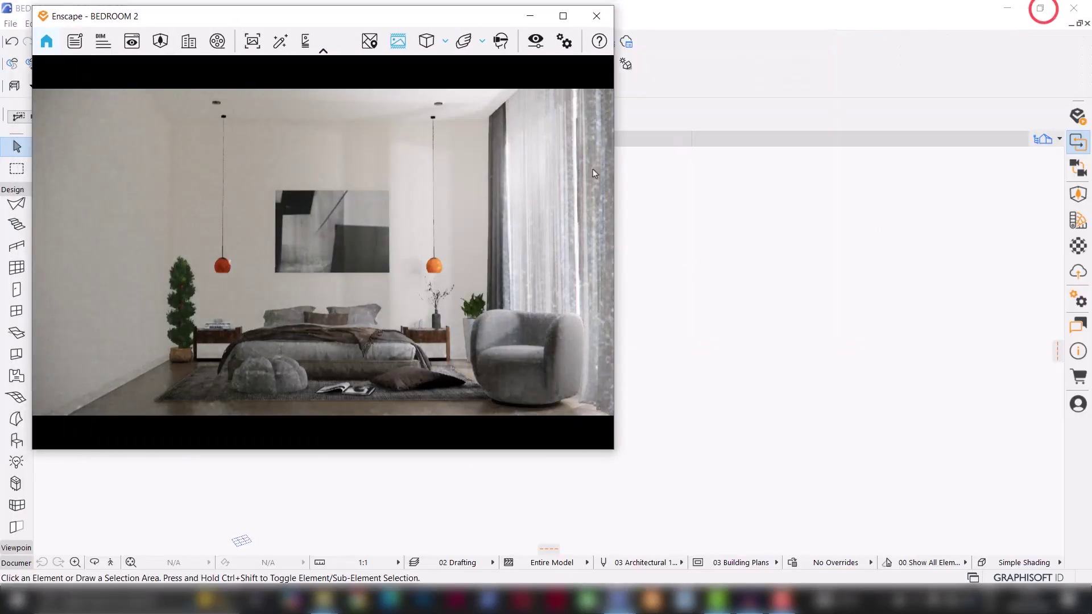
pyautogui.click(564, 42)
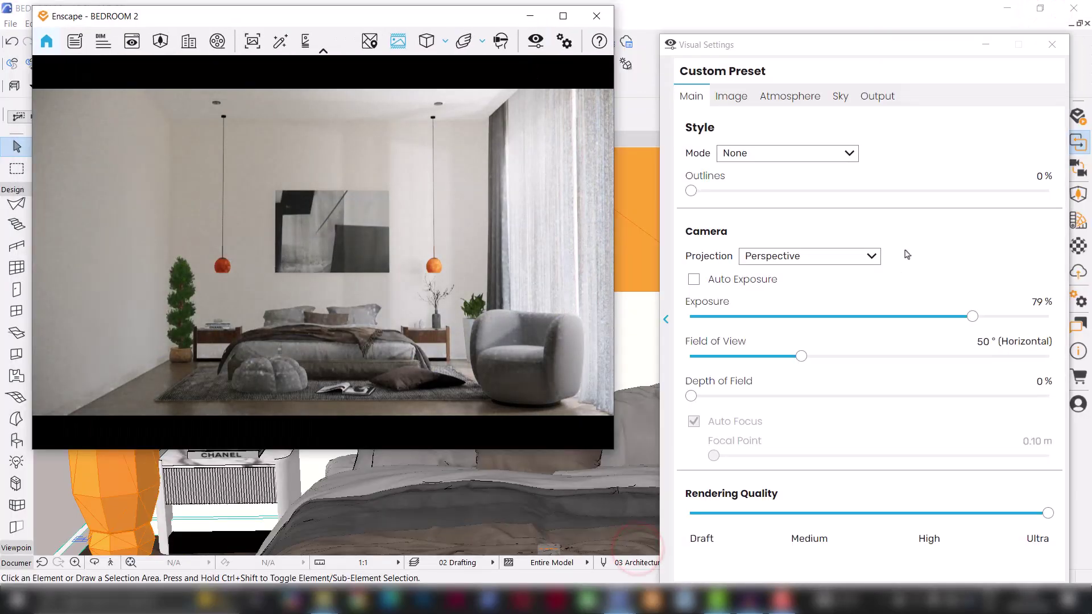
pyautogui.click(984, 45)
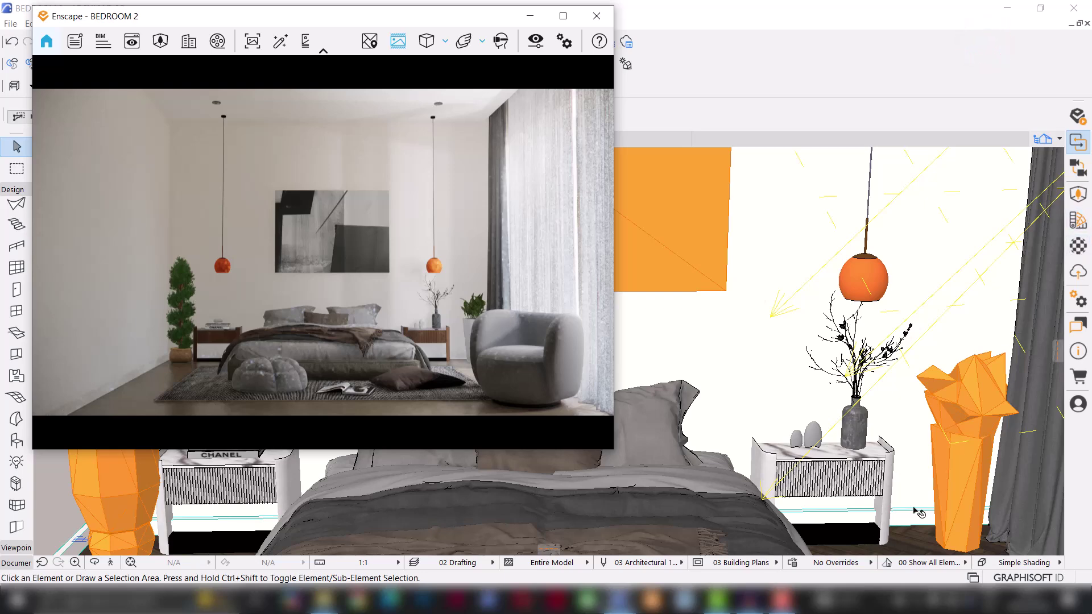
# Make Pendant Light-Vase self-illuminated at about 90 cd/m² and minimize the Material Editor.
pyautogui.click(1083, 247)
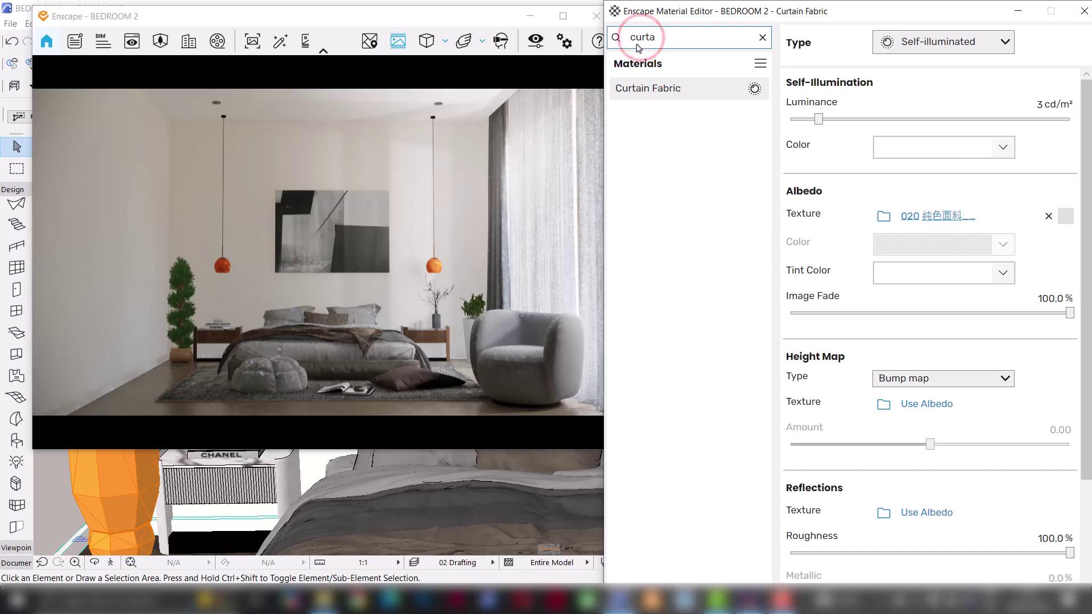
pyautogui.write('penda')
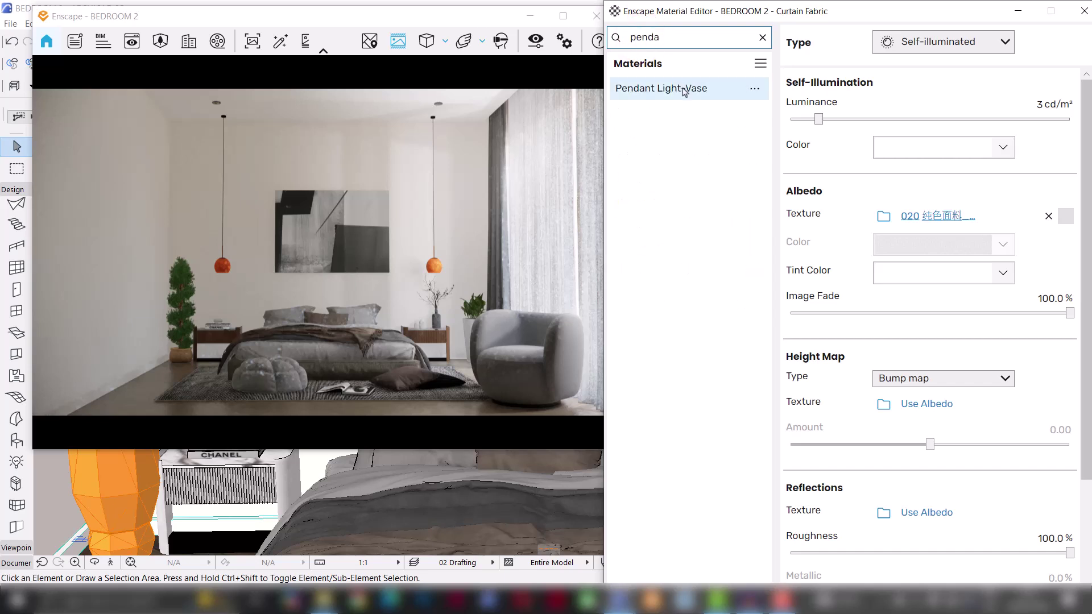
pyautogui.click(687, 92)
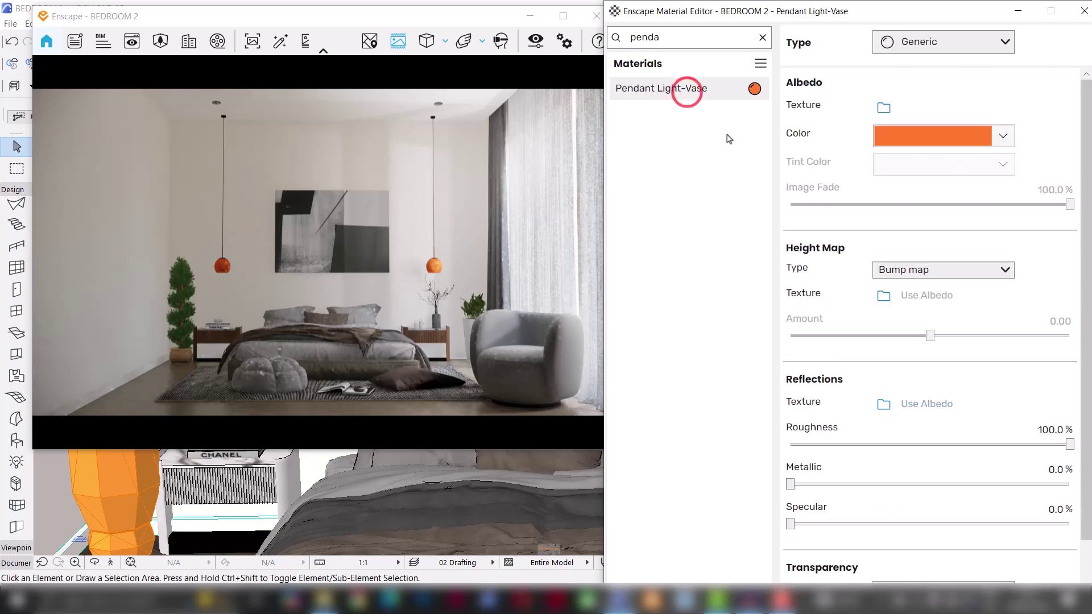
pyautogui.click(979, 46)
pyautogui.click(951, 225)
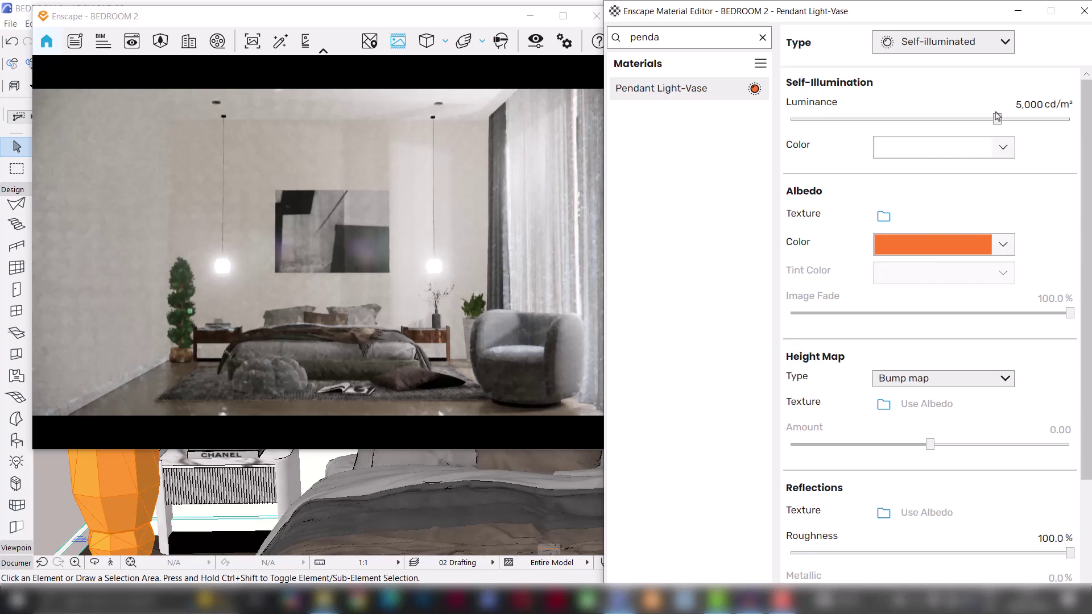
pyautogui.moveTo(996, 119); pyautogui.dragTo(901, 120)
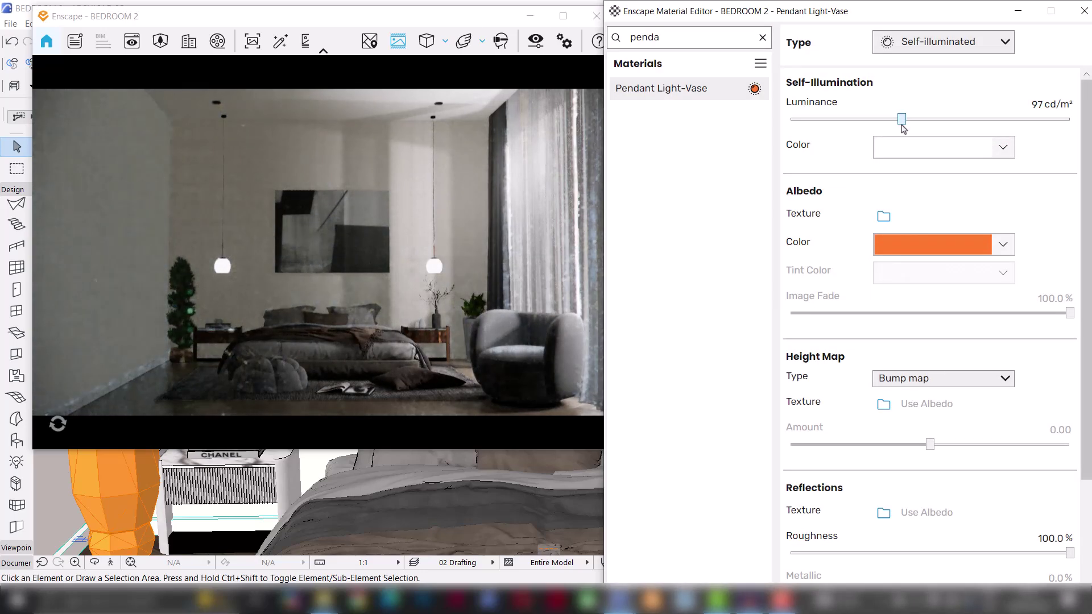
pyautogui.moveTo(901, 123); pyautogui.dragTo(899, 121)
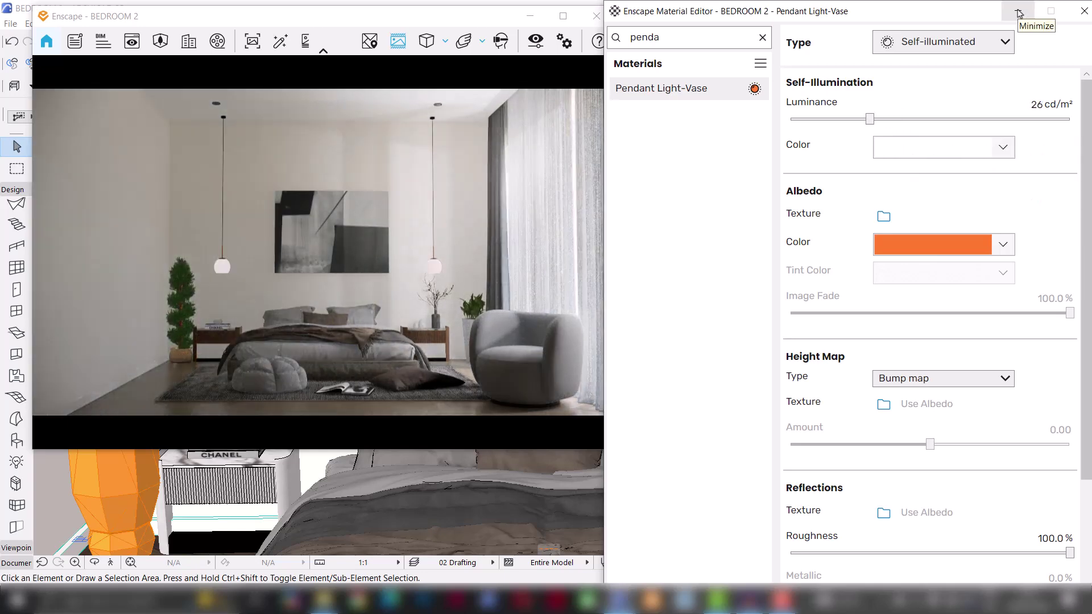
pyautogui.click(1018, 12)
pyautogui.click(529, 18)
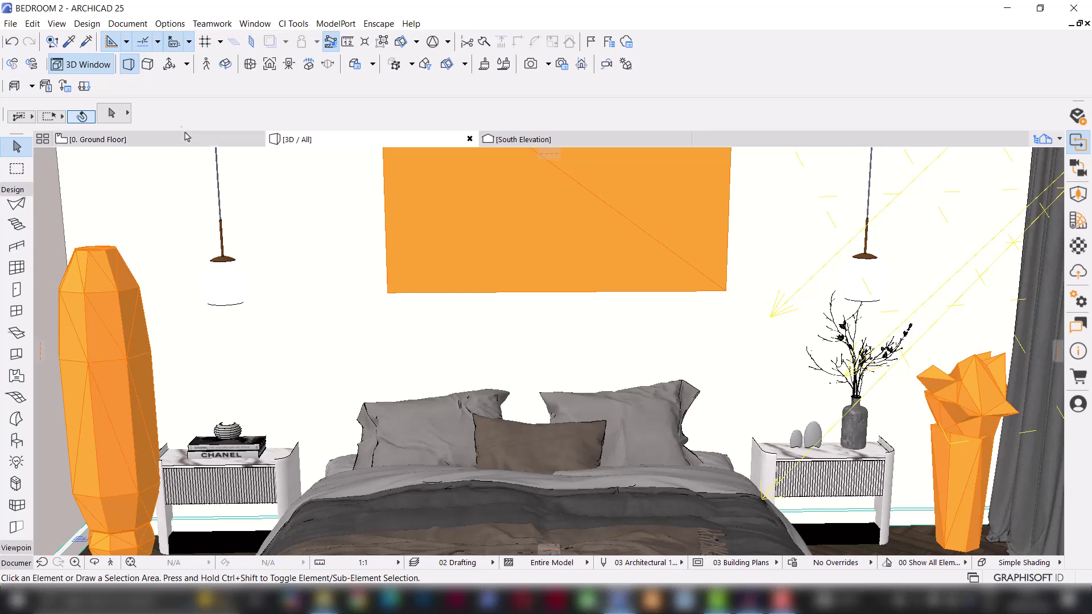
# Copy a General Light 25 ceiling light onto the left table lamp's centre and adjust its distance.
pyautogui.click(177, 138)
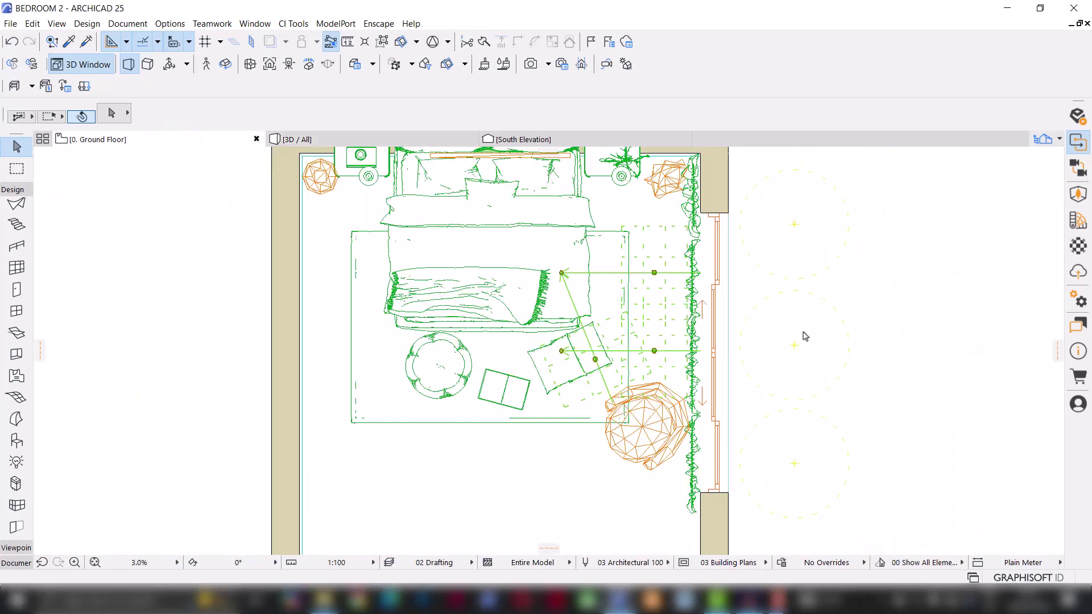
pyautogui.click(817, 390)
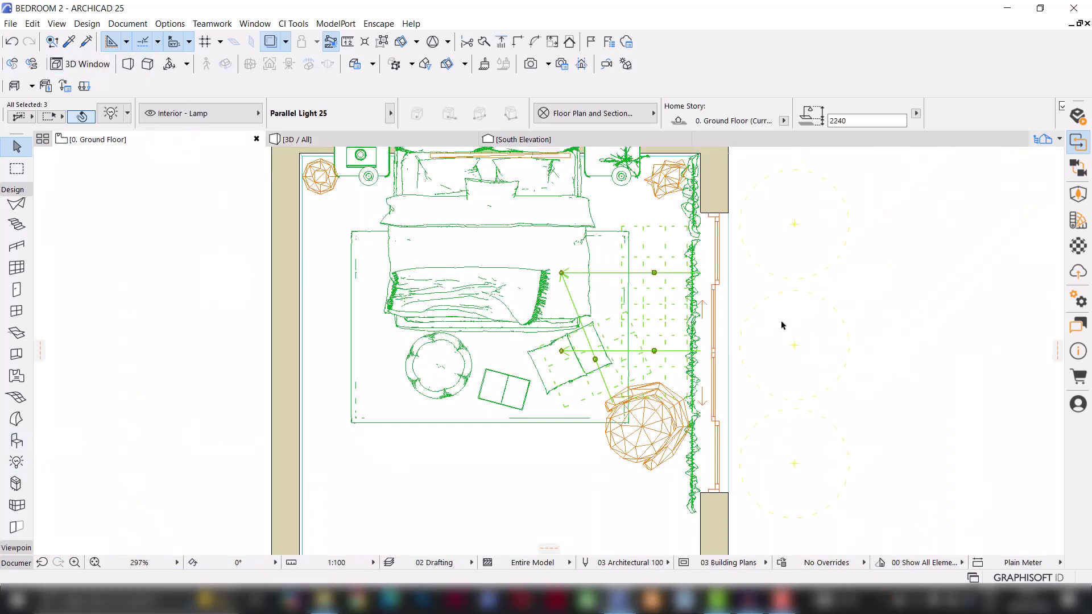
pyautogui.press('Escape')
pyautogui.click(795, 346)
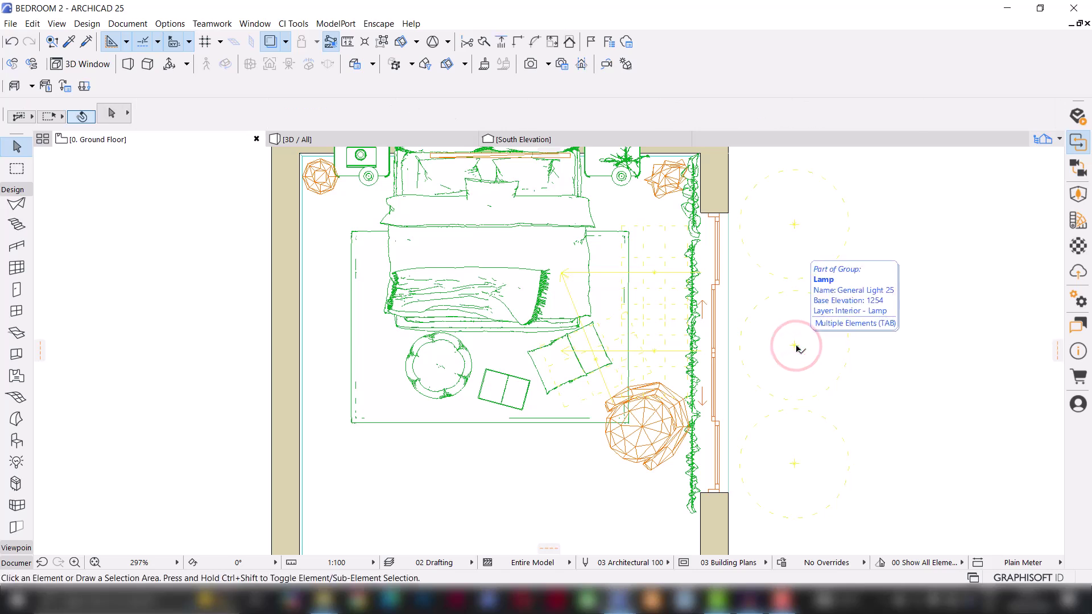
pyautogui.hotkey('ctrl', 'd')
pyautogui.press('ctrl')
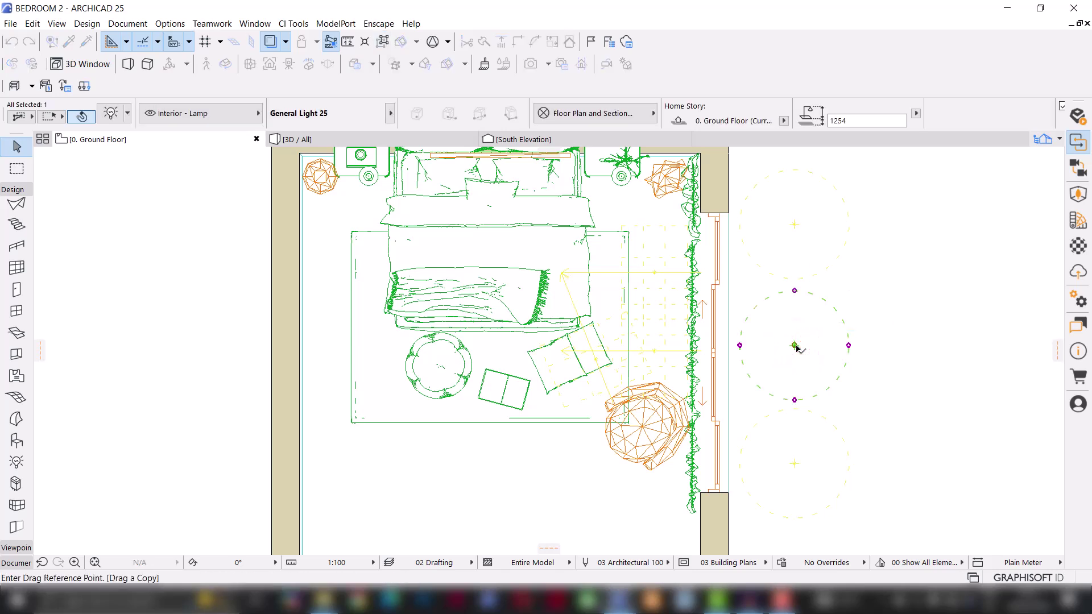
pyautogui.scroll(-1, 496, 308)
pyautogui.moveTo(392, 269); pyautogui.dragTo(407, 341, button='middle')
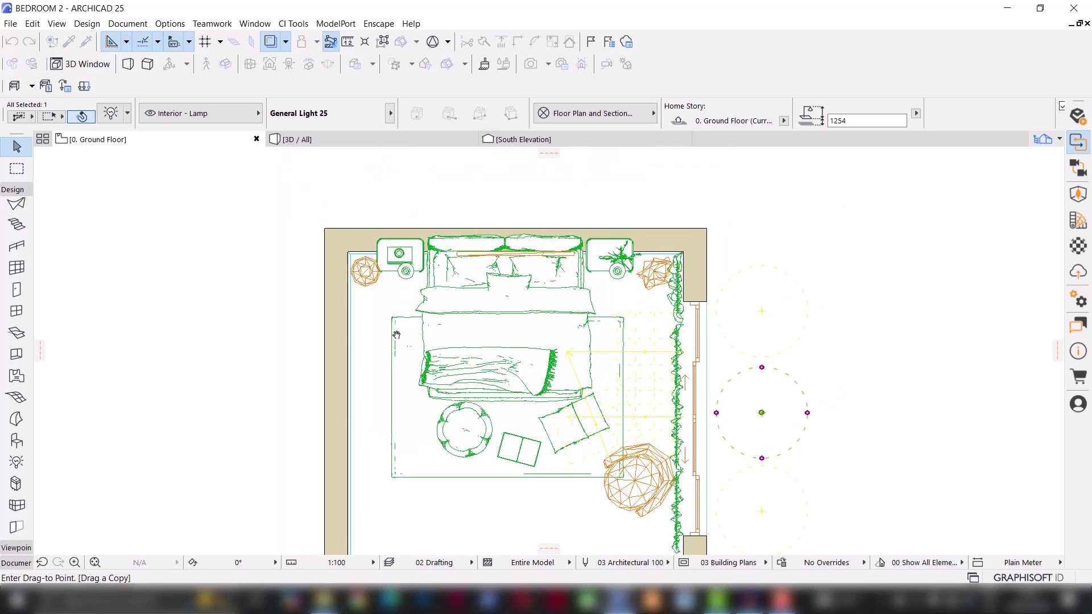
pyautogui.scroll(5, 405, 274)
pyautogui.click(413, 244)
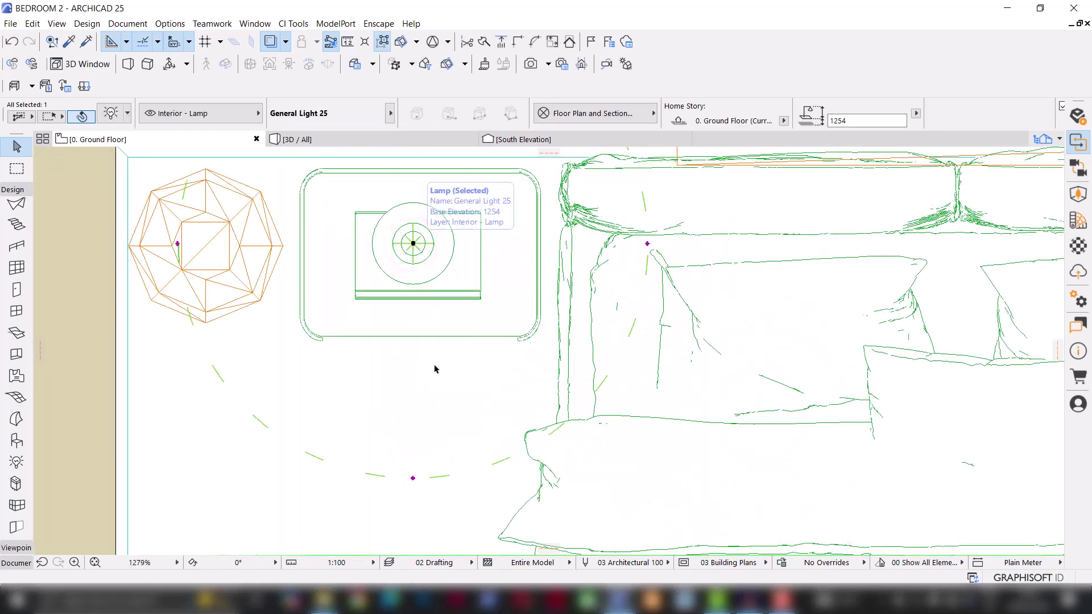
pyautogui.click(417, 294)
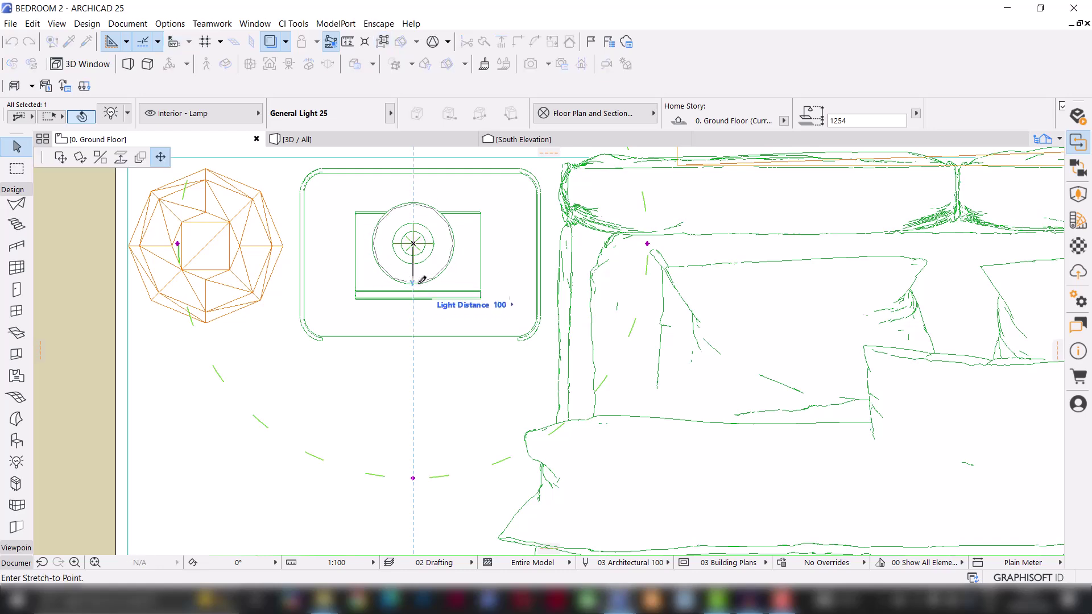
pyautogui.click(415, 281)
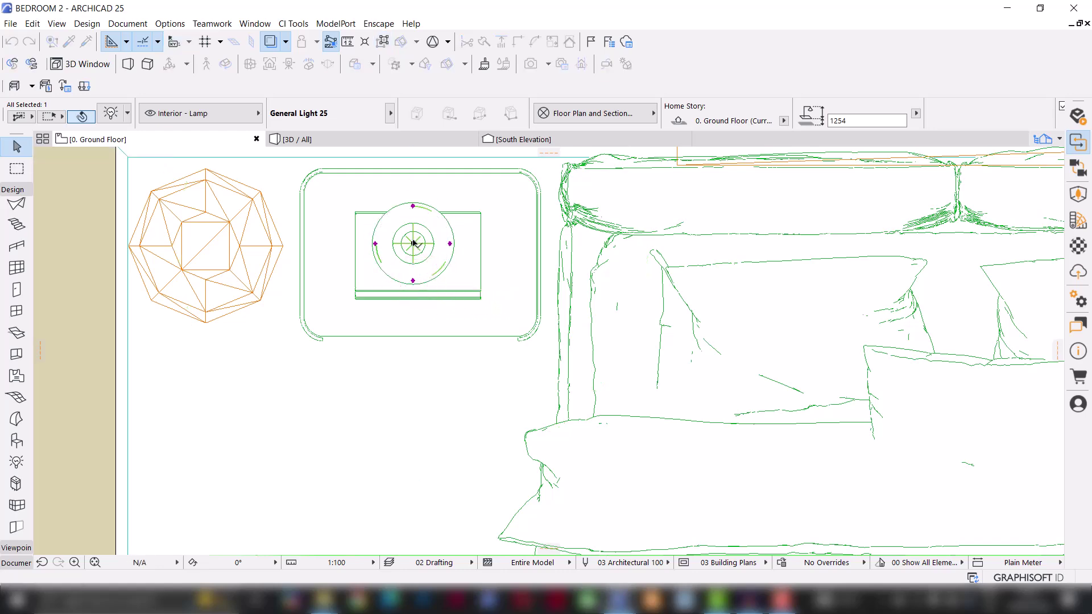
# Lower the copied light in 3D from elevation 1254 to 1184 inside the shade.
pyautogui.rightClick(414, 244)
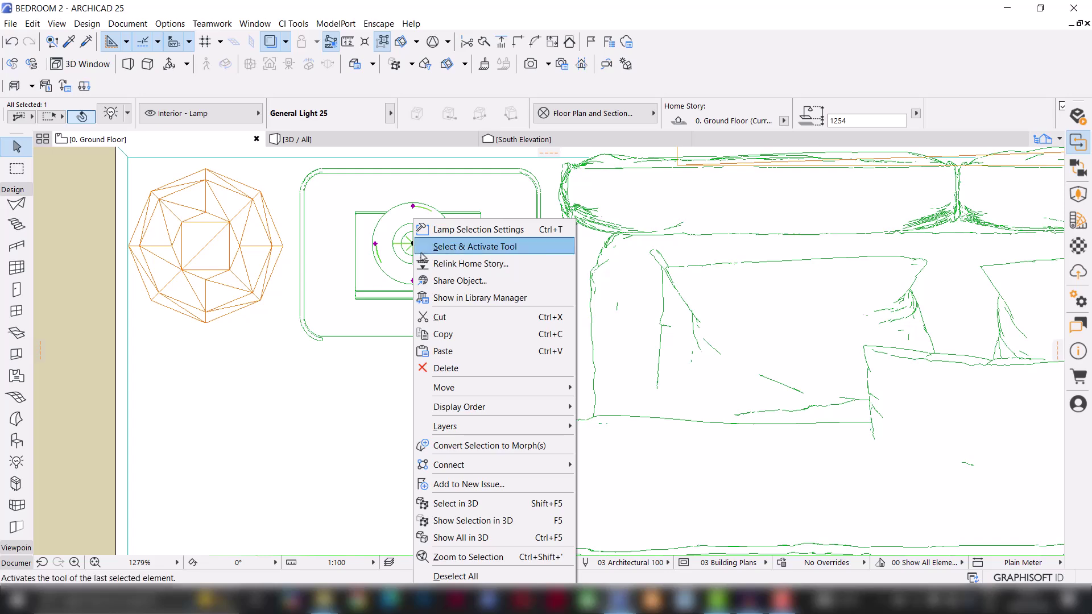
pyautogui.click(455, 503)
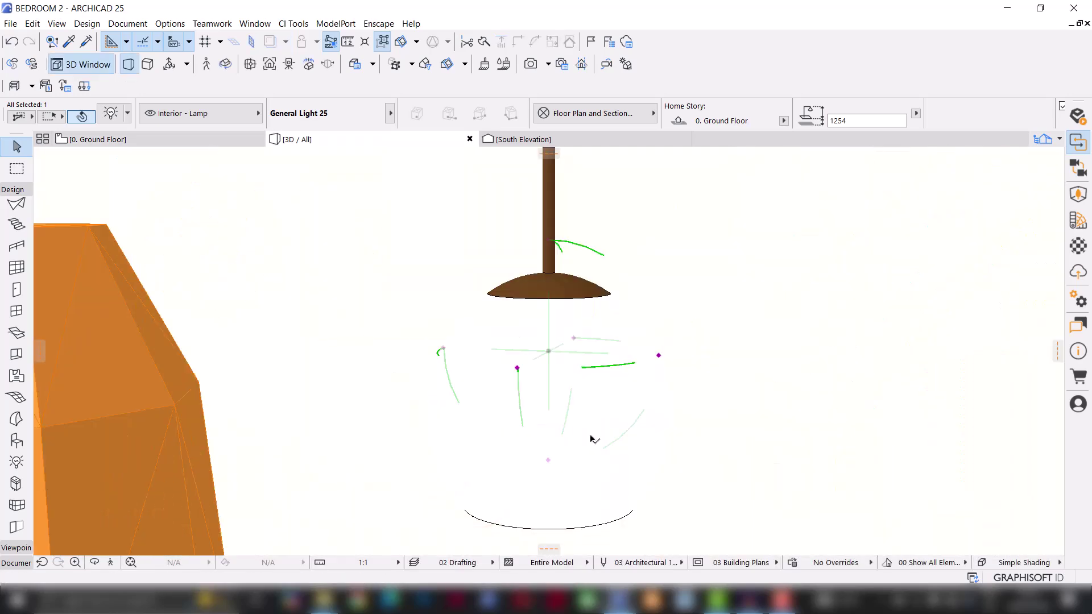
pyautogui.scroll(-4, 575, 336)
pyautogui.keyDown('shift'); pyautogui.moveTo(665, 414); pyautogui.dragTo(523, 307, button='middle'); pyautogui.keyUp('shift')
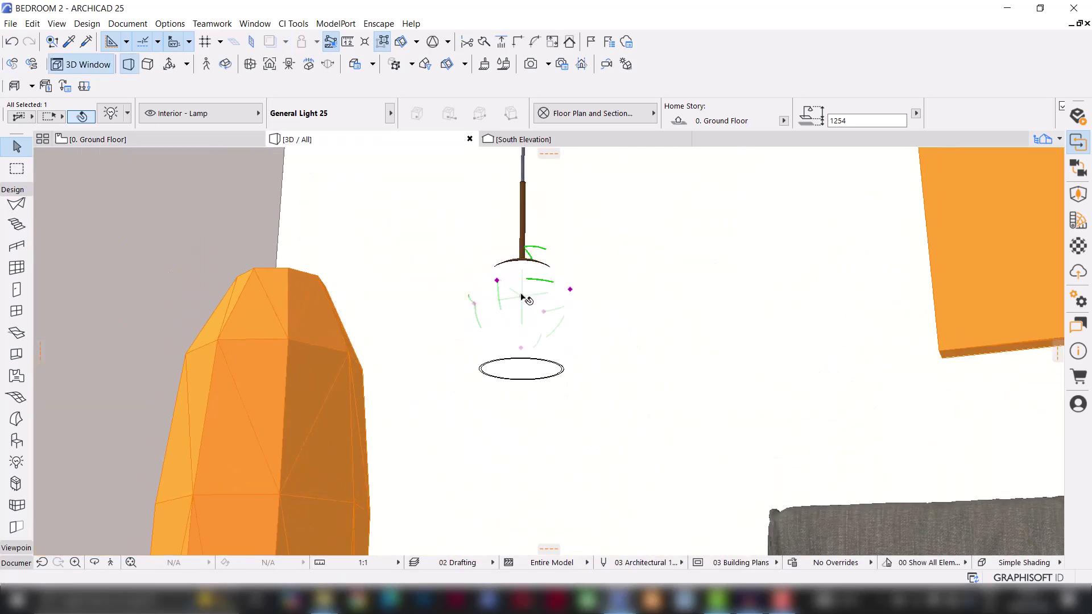
pyautogui.hotkey('ctrl', 'd')
pyautogui.click(521, 296)
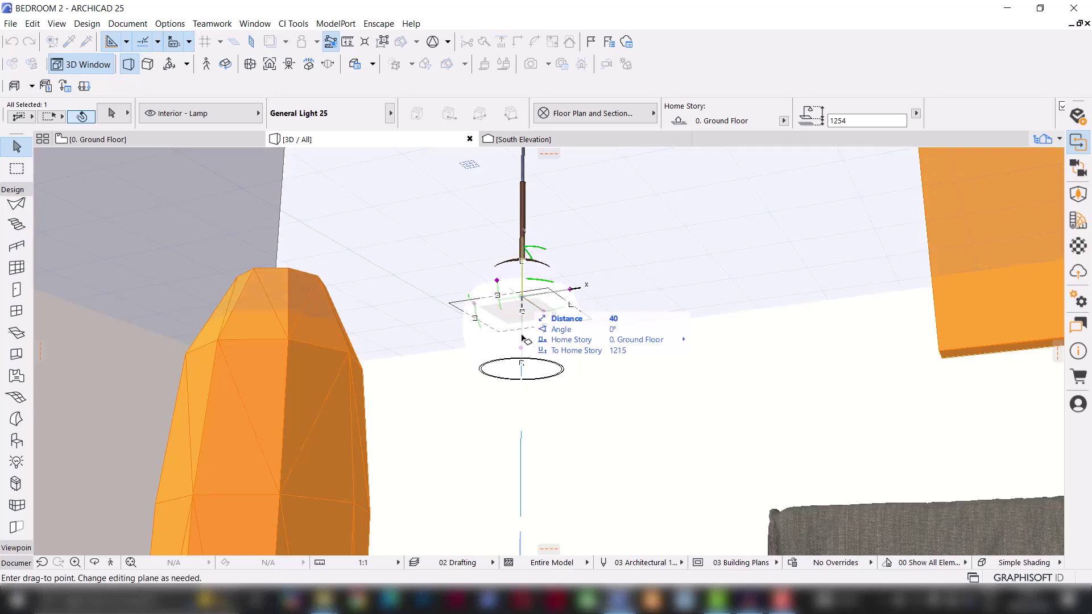
pyautogui.click(519, 335)
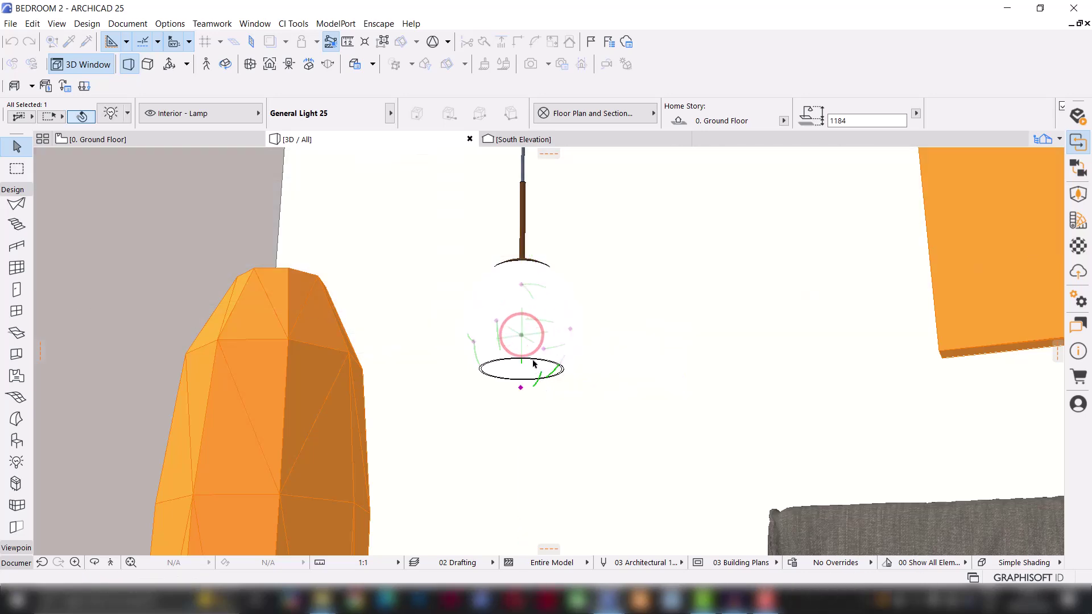
pyautogui.scroll(3, 527, 365)
pyautogui.keyDown('shift'); pyautogui.moveTo(531, 373); pyautogui.dragTo(532, 269, button='middle'); pyautogui.keyUp('shift')
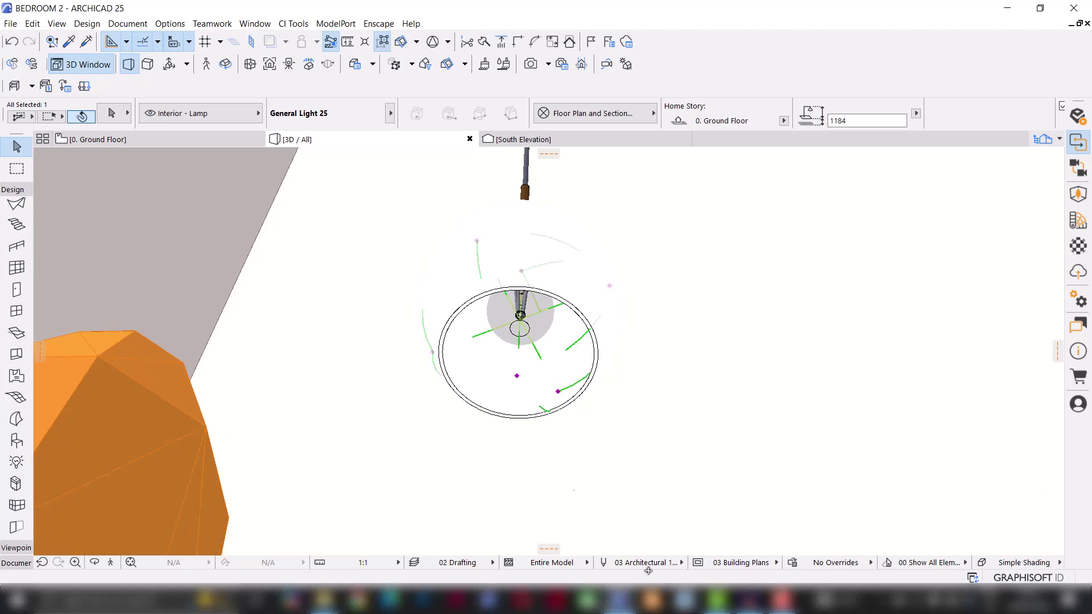
pyautogui.click(652, 600)
pyautogui.moveTo(651, 600)
pyautogui.click(650, 555)
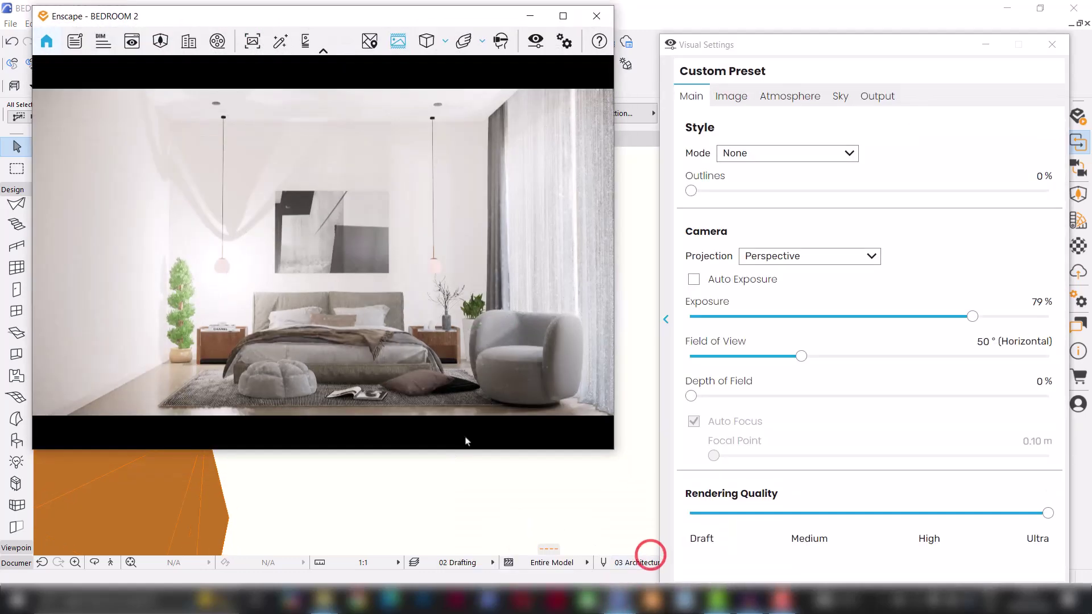
# Enter intensity 5 for the new lamp in the Info Box and open Set Light Color.
pyautogui.click(985, 45)
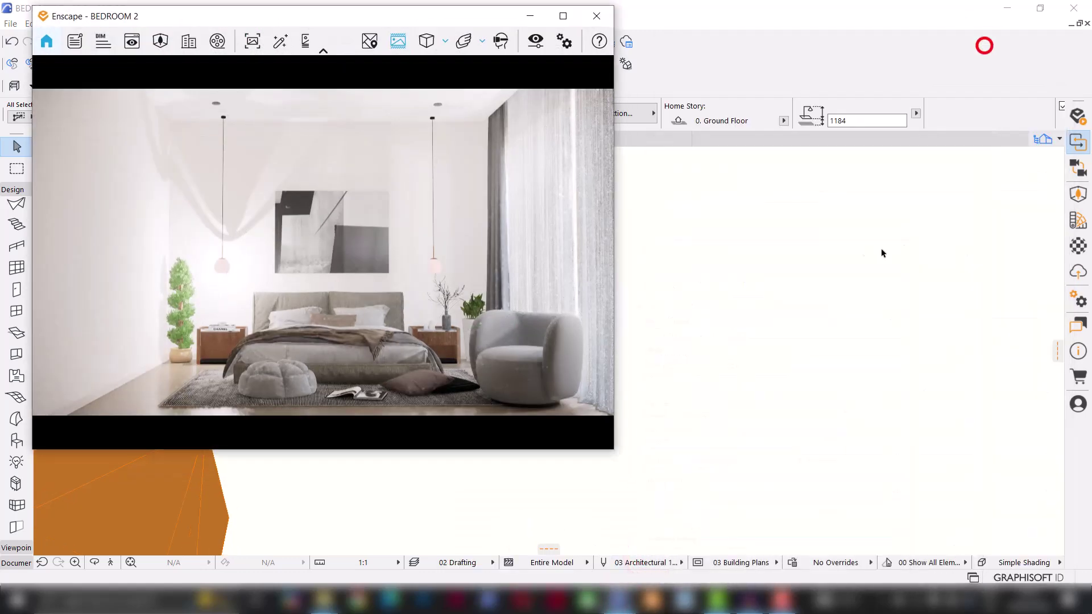
pyautogui.scroll(-5, 815, 118)
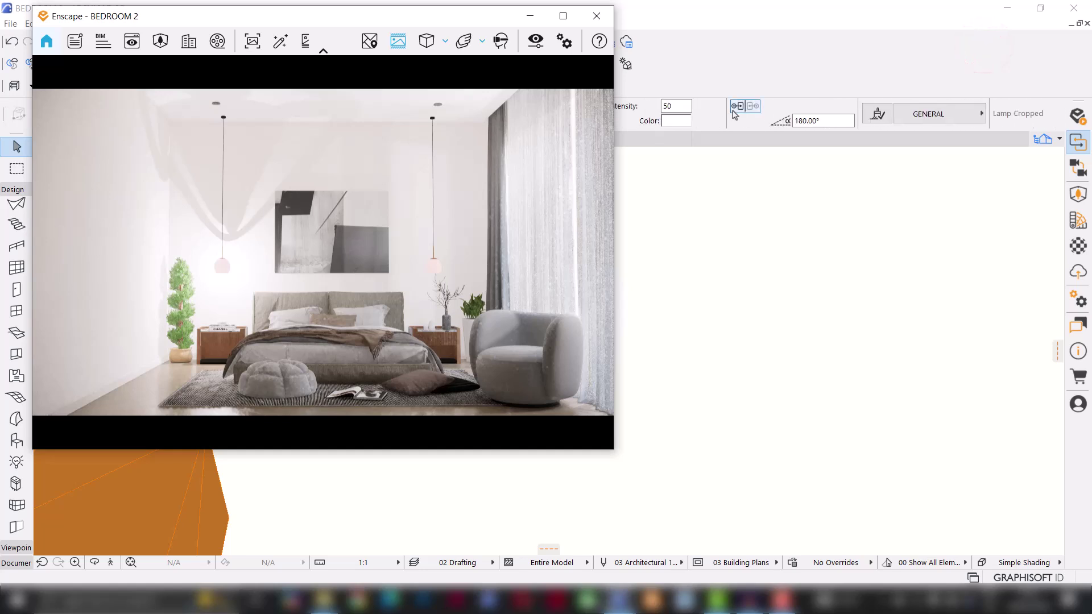
pyautogui.click(679, 106)
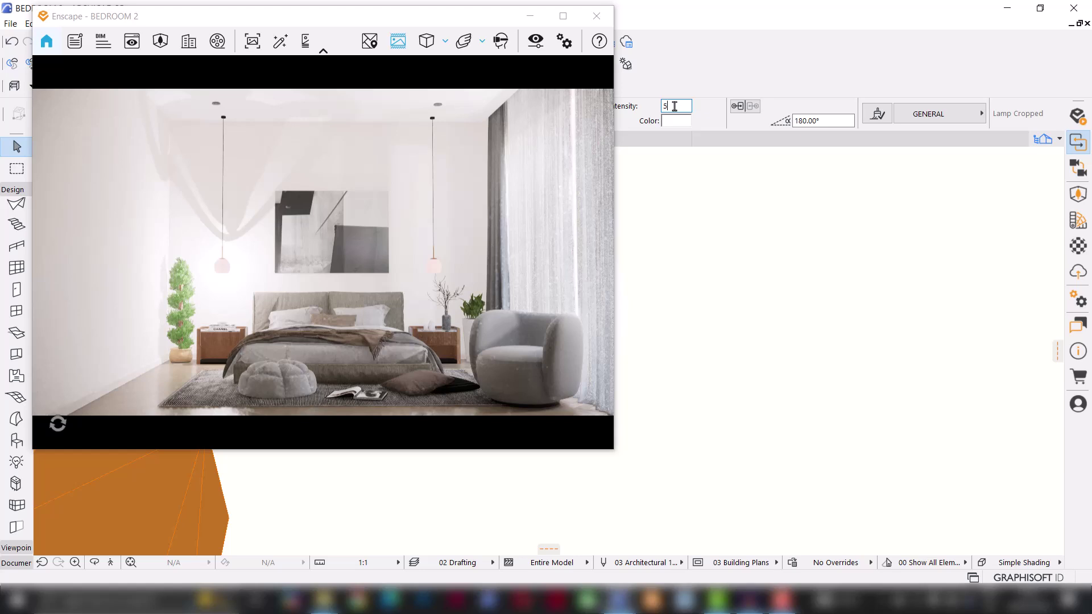
pyautogui.press('Return')
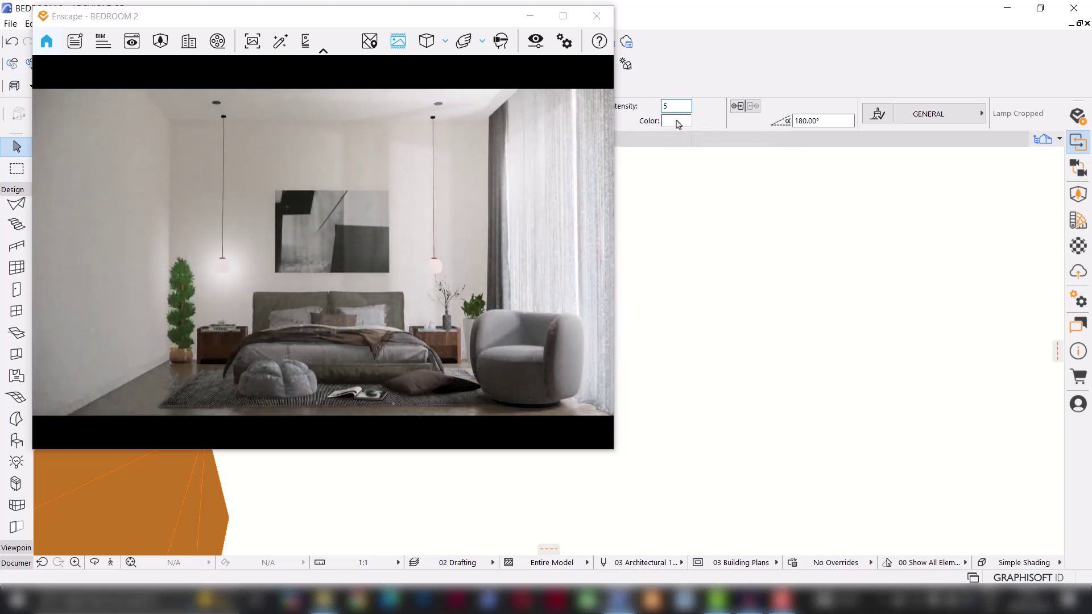
pyautogui.click(677, 122)
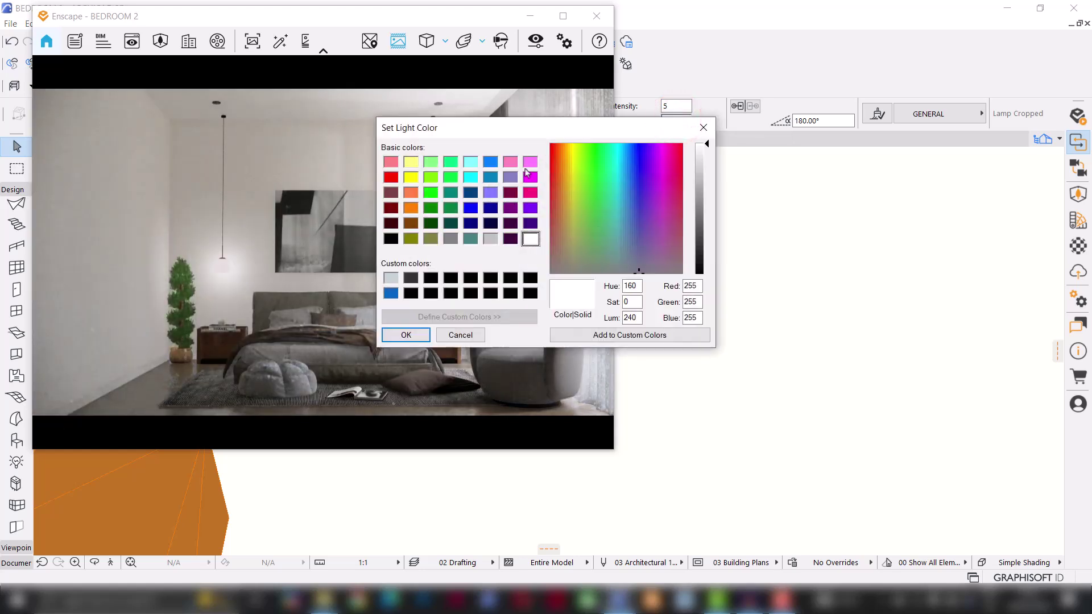
# Make the bedside light warm orange (255, 188, 121) at intensity 2, then return to the Ground Floor plan.
pyautogui.click(410, 208)
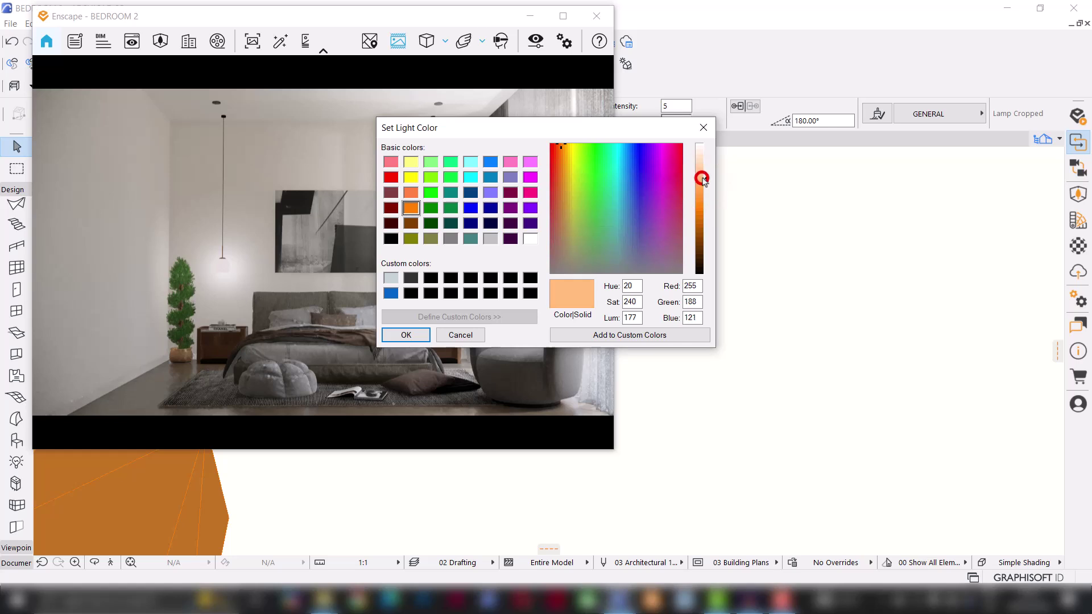
pyautogui.click(406, 336)
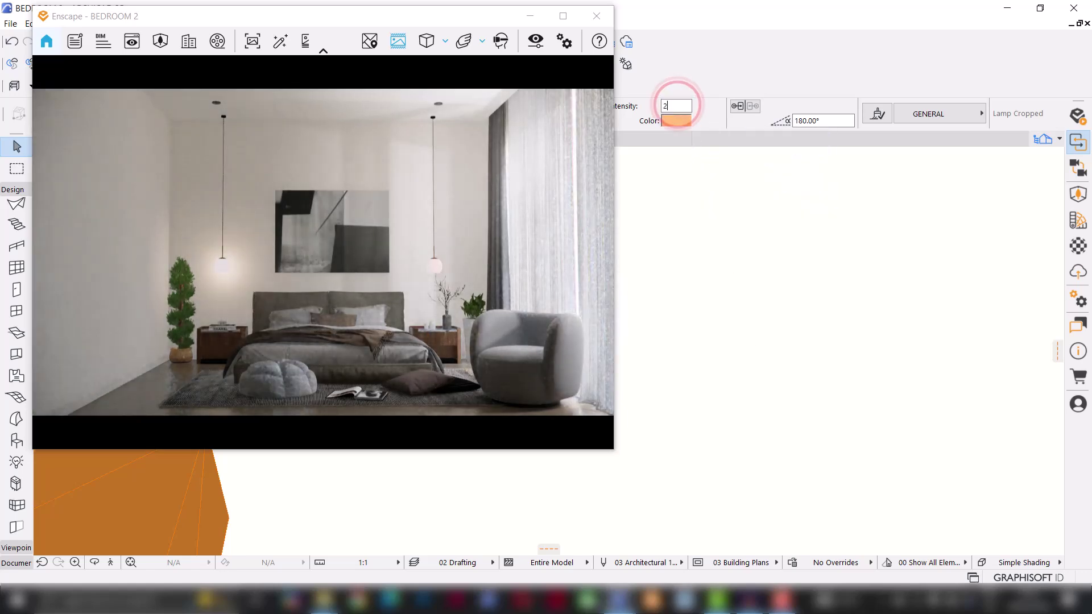
pyautogui.click(530, 15)
pyautogui.click(115, 136)
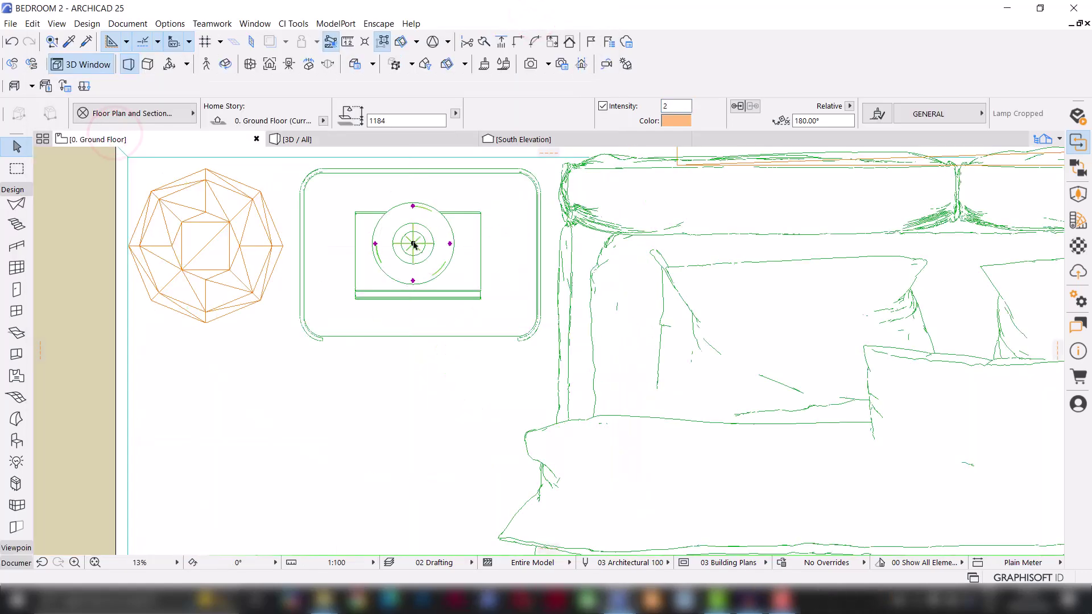
# Copy the orange bedside light from the left table lamp to the right table lamp's centre.
pyautogui.hotkey('ctrl', 'shift', 'd')
pyautogui.click(413, 244)
pyautogui.scroll(-3, 761, 252)
pyautogui.moveTo(760, 252); pyautogui.dragTo(301, 253, button='middle')
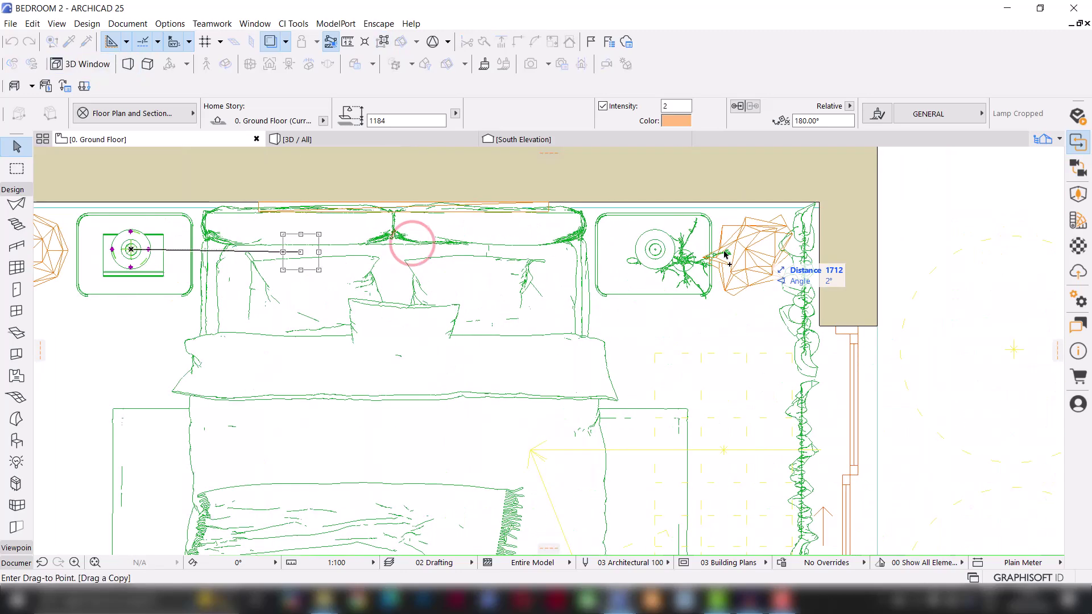
pyautogui.scroll(3, 682, 244)
pyautogui.scroll(1, 609, 261)
pyautogui.click(609, 262)
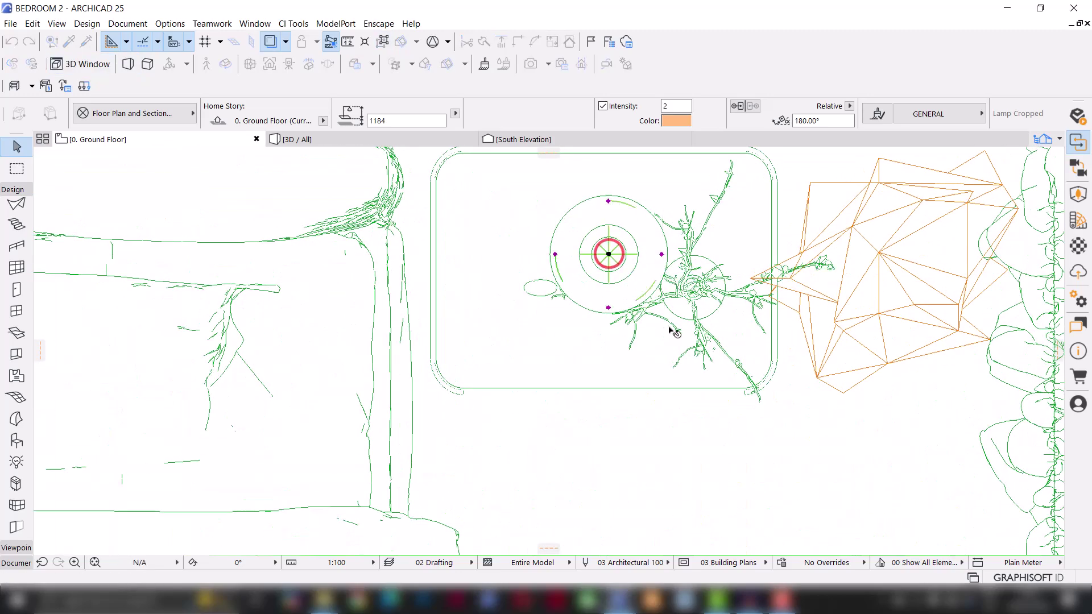
# Check both glowing bedside lamps in the 3D view and Enscape, then hide the Enscape windows.
pyautogui.click(326, 138)
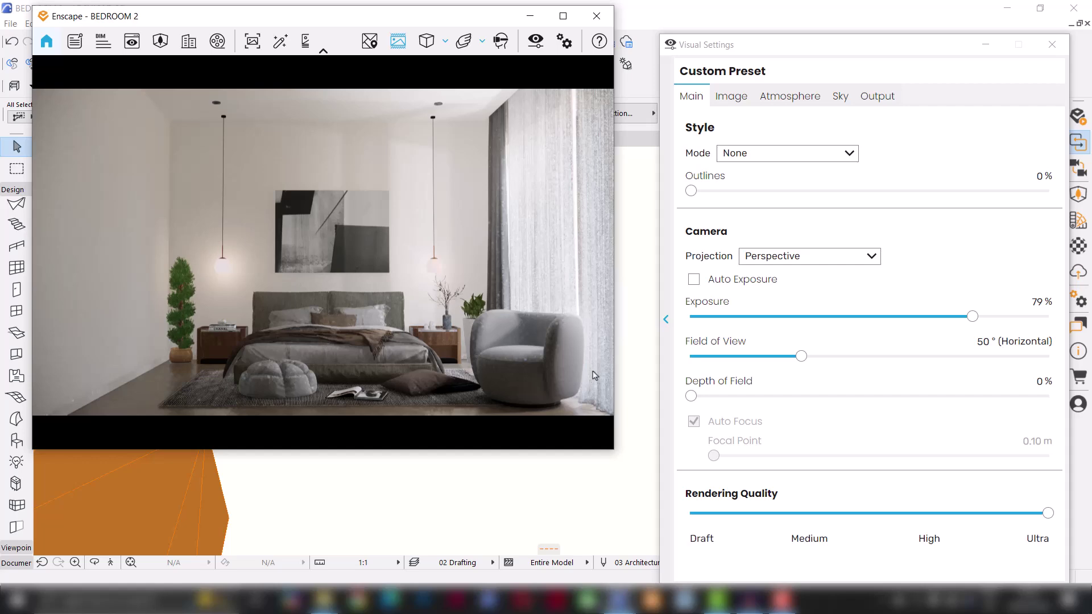
pyautogui.click(987, 44)
pyautogui.click(531, 17)
# On the Ground Floor plan, select the left nightstand lamp on its own.
pyautogui.click(167, 138)
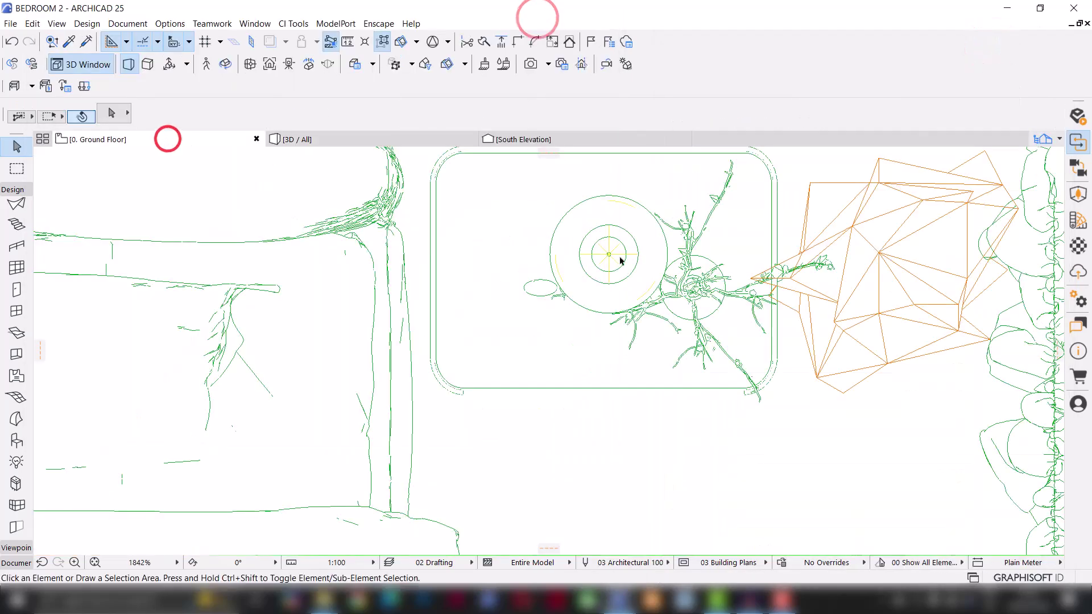
pyautogui.click(610, 257)
pyautogui.scroll(-3, 316, 241)
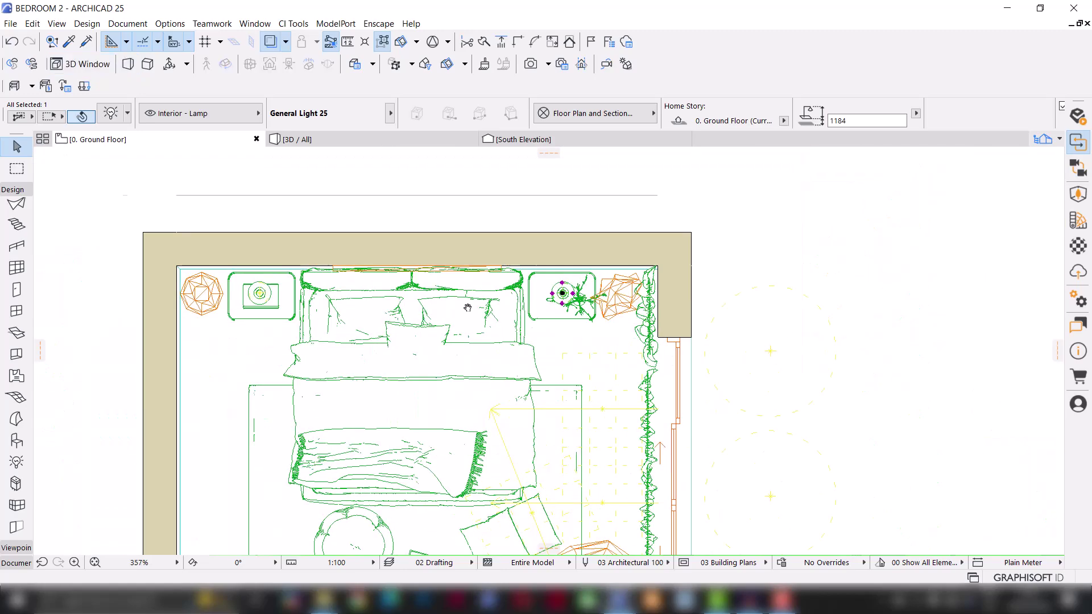
pyautogui.keyDown('shift'); pyautogui.click(302, 291); pyautogui.keyUp('shift')
pyautogui.scroll(-3, 94, 111)
pyautogui.hotkey('ctrl', 'g')
pyautogui.press('Escape')
pyautogui.click(301, 291)
pyautogui.click(302, 291)
pyautogui.scroll(-5, 300, 287)
pyautogui.scroll(4, 300, 358)
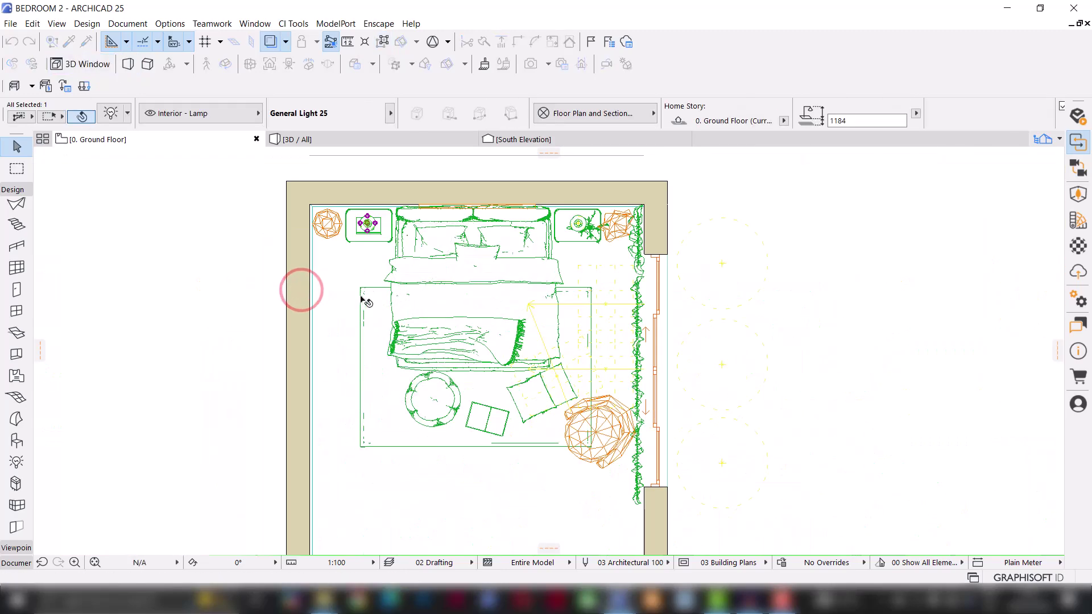
# On the 1. Story, drag a copy of the lamp in place over the left nightstand.
pyautogui.hotkey('ctrl', 'Up')
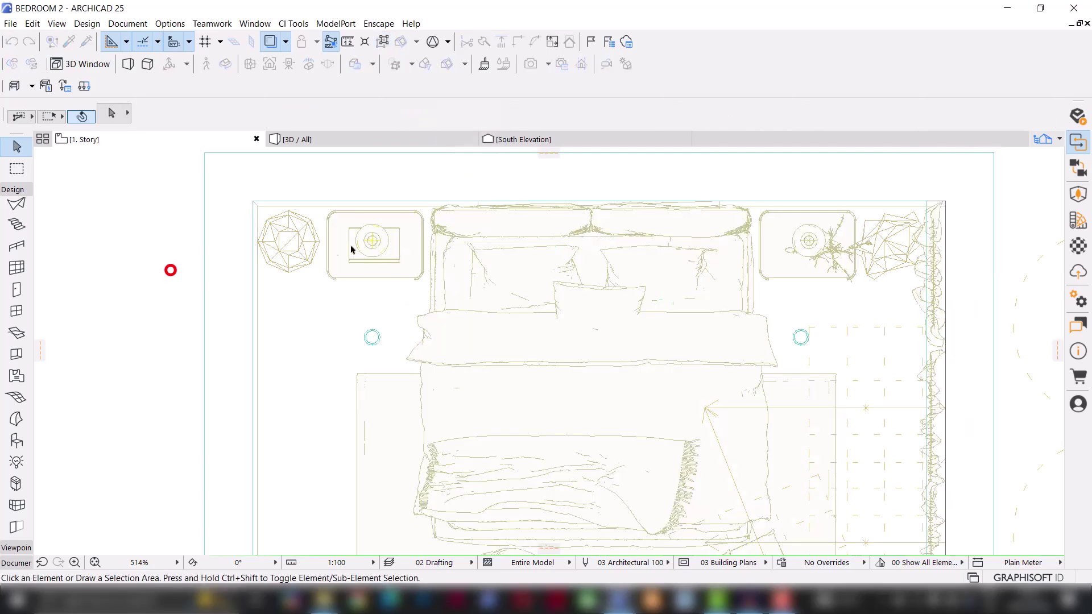
pyautogui.click(371, 242)
pyautogui.hotkey('ctrl', 'shift', 'd')
pyautogui.click(371, 242)
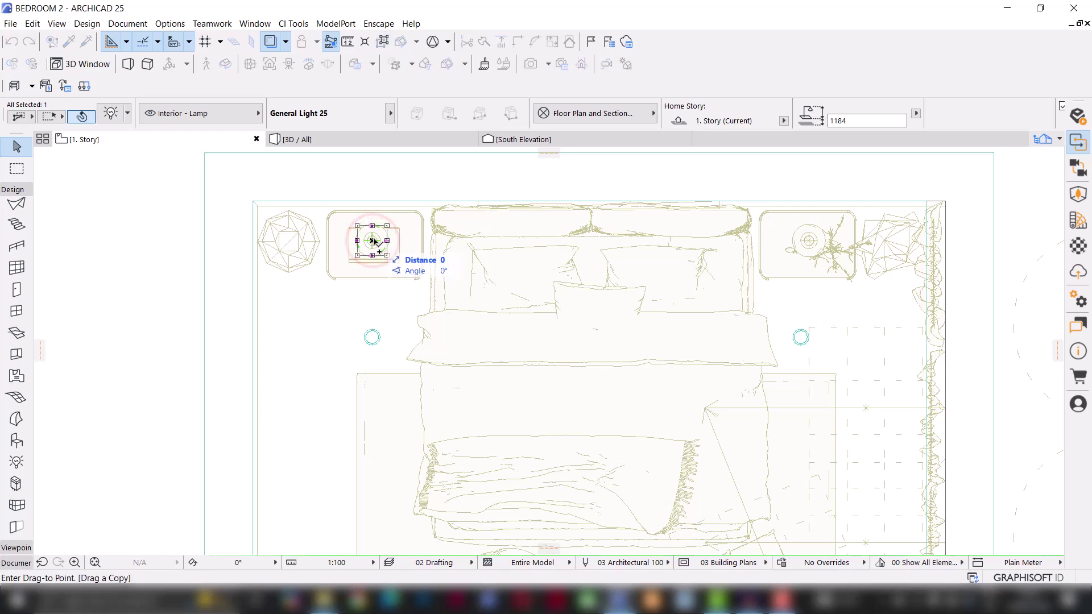
pyautogui.scroll(6, 370, 358)
pyautogui.click(385, 346)
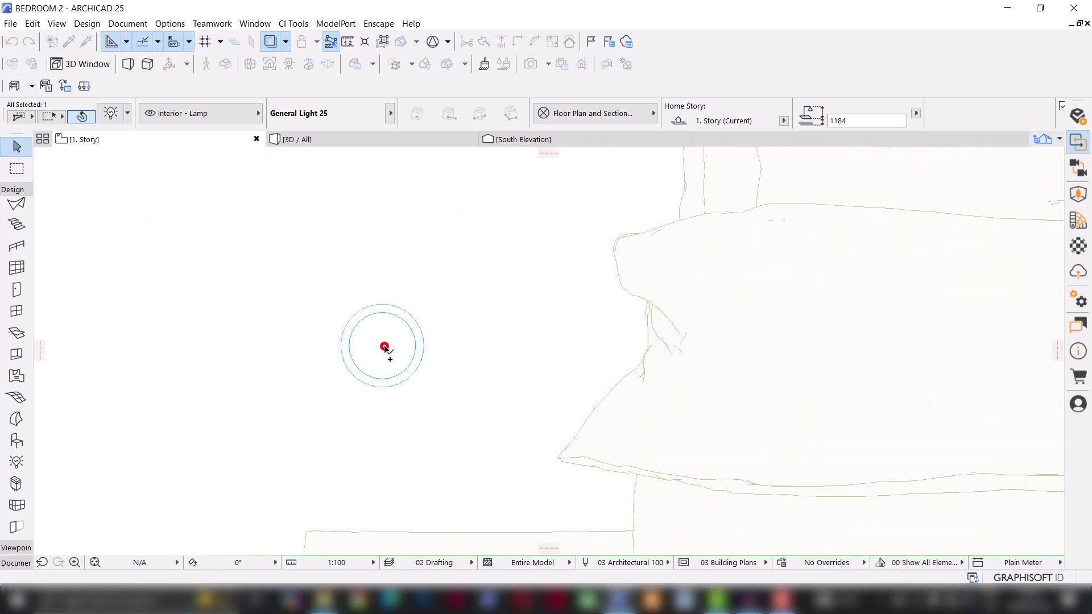
# Shorten the lamp copy's light range and show it in the 3D view.
pyautogui.click(381, 269)
pyautogui.scroll(2, 383, 327)
pyautogui.click(383, 329)
pyautogui.rightClick(383, 329)
pyautogui.click(449, 500)
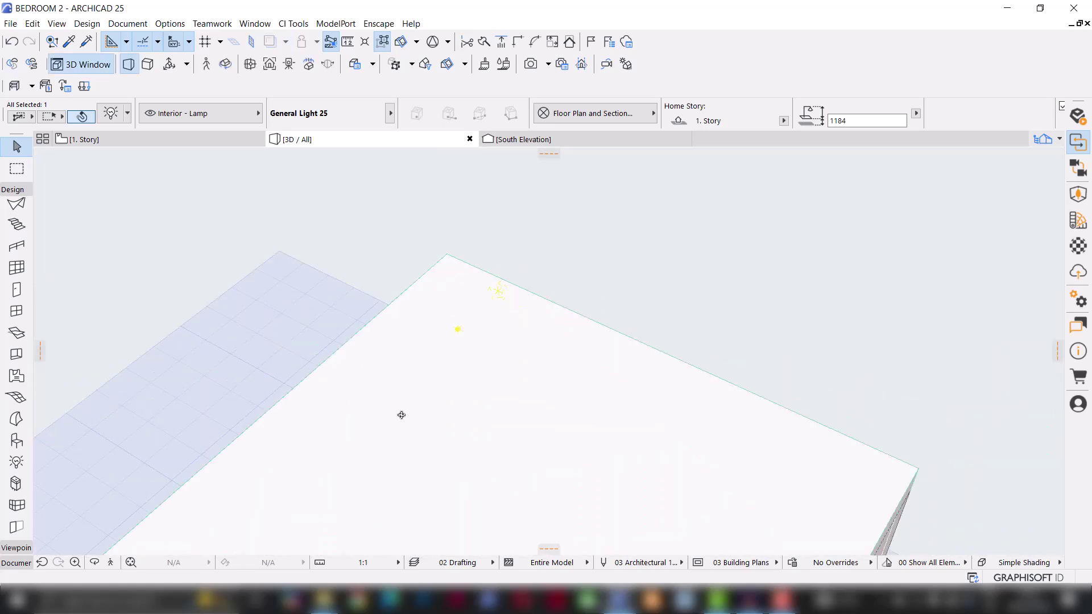
# Move the General Light 25 lamp into the ceiling downlight ring, changing its elevation to 161.
pyautogui.click(488, 277)
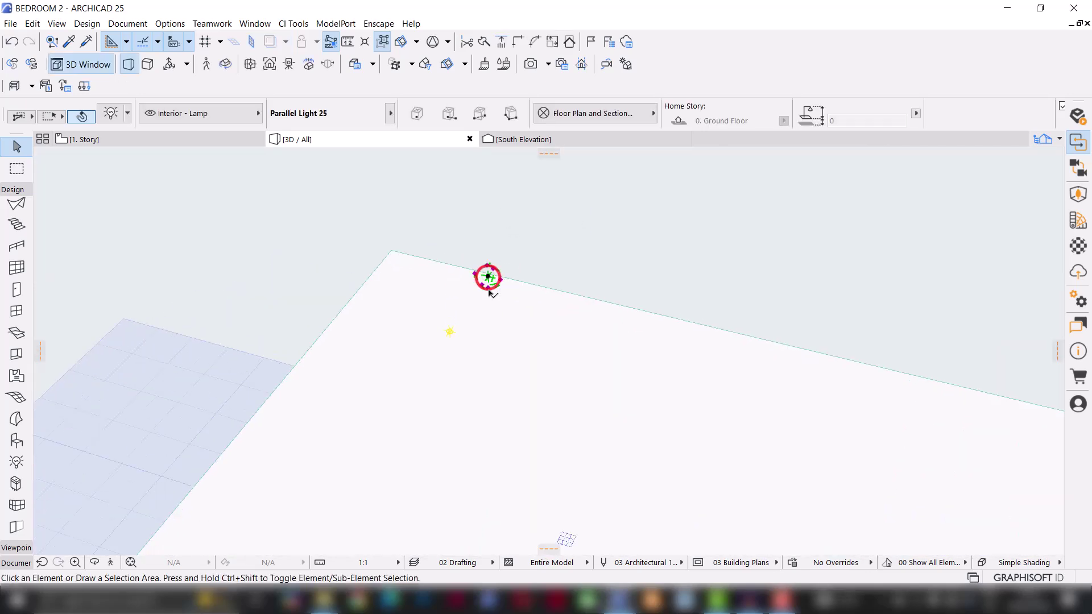
pyautogui.click(449, 333)
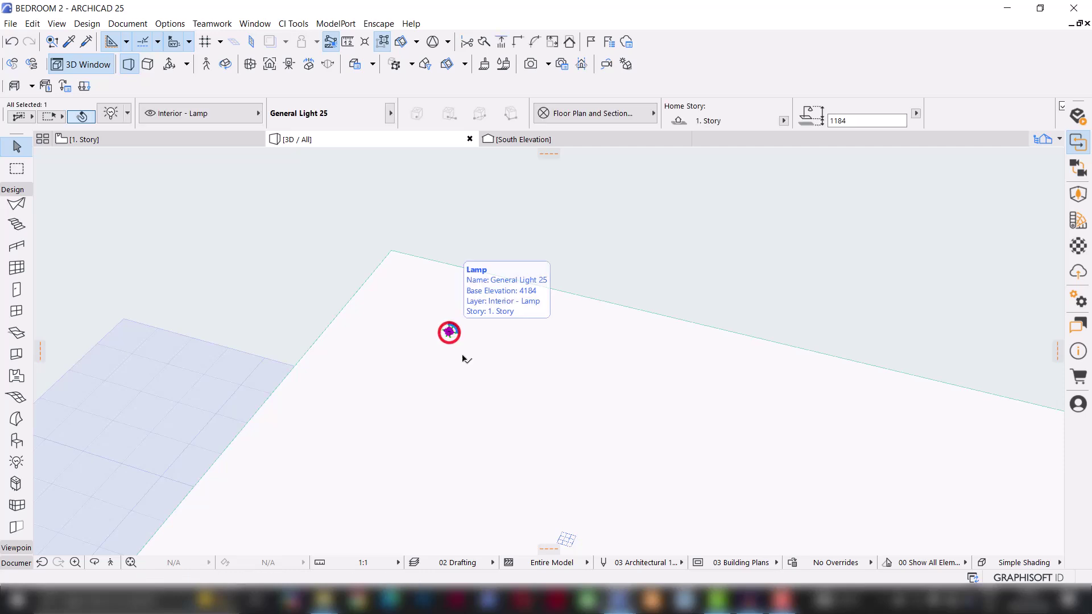
pyautogui.hotkey('ctrl', 'd')
pyautogui.moveTo(496, 395); pyautogui.dragTo(510, 286, button='middle')
pyautogui.keyDown('shift'); pyautogui.moveTo(481, 246); pyautogui.dragTo(468, 268, button='middle'); pyautogui.keyUp('shift')
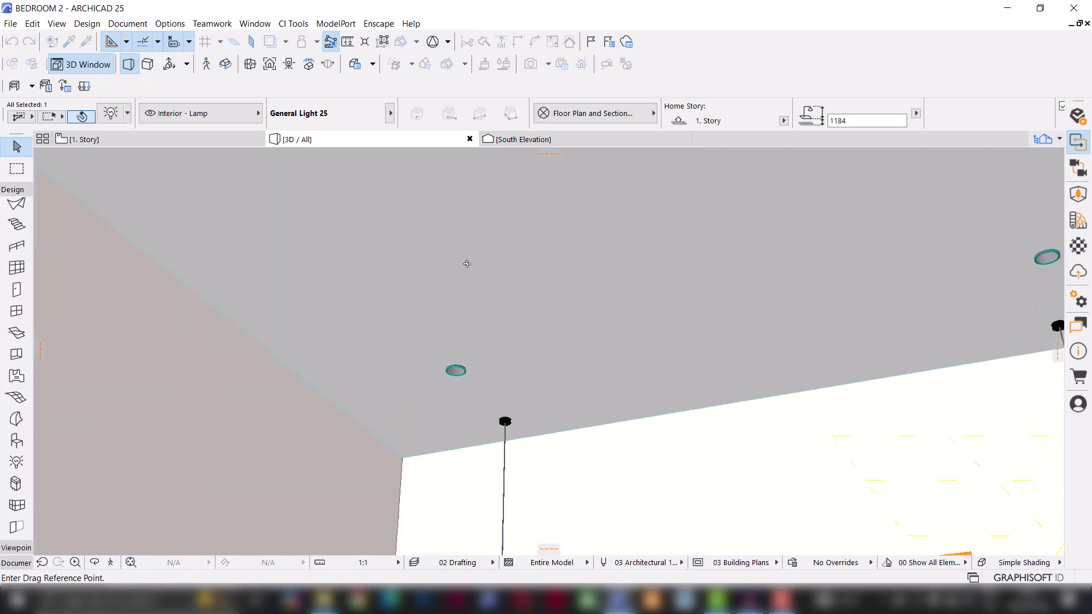
pyautogui.click(463, 198)
pyautogui.scroll(5, 456, 358)
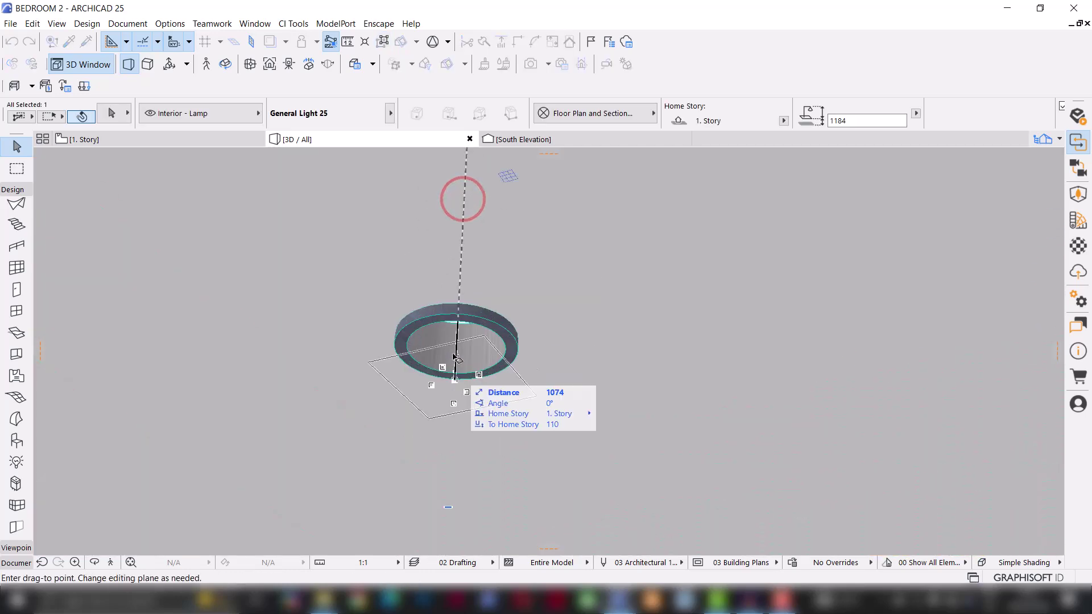
pyautogui.click(458, 325)
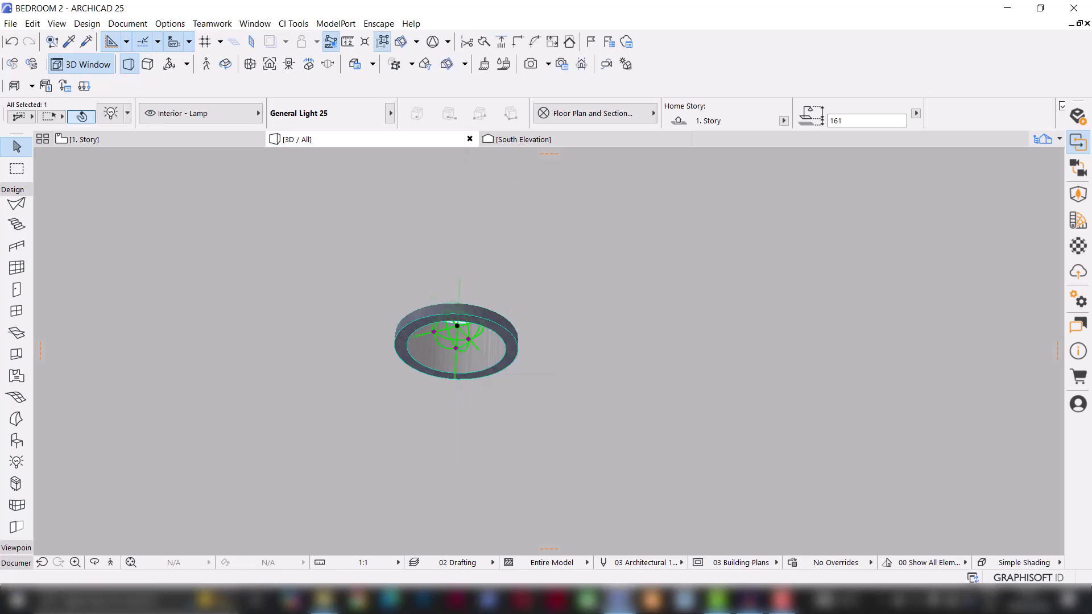
# Check the downlight in the Enscape render, then start dragging the downlight lamp.
pyautogui.moveTo(620, 599)
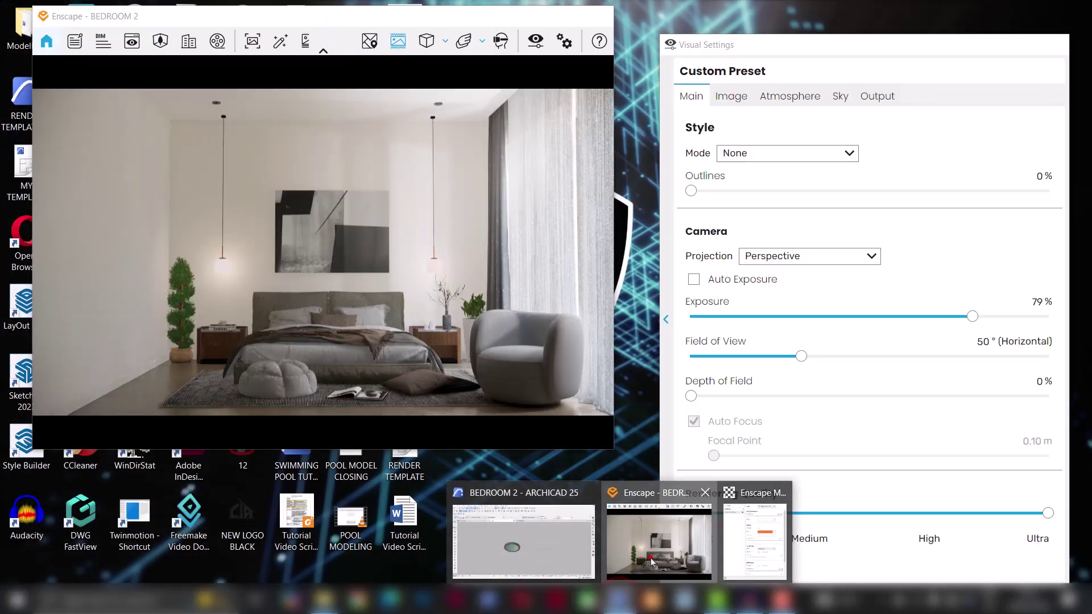
pyautogui.click(650, 560)
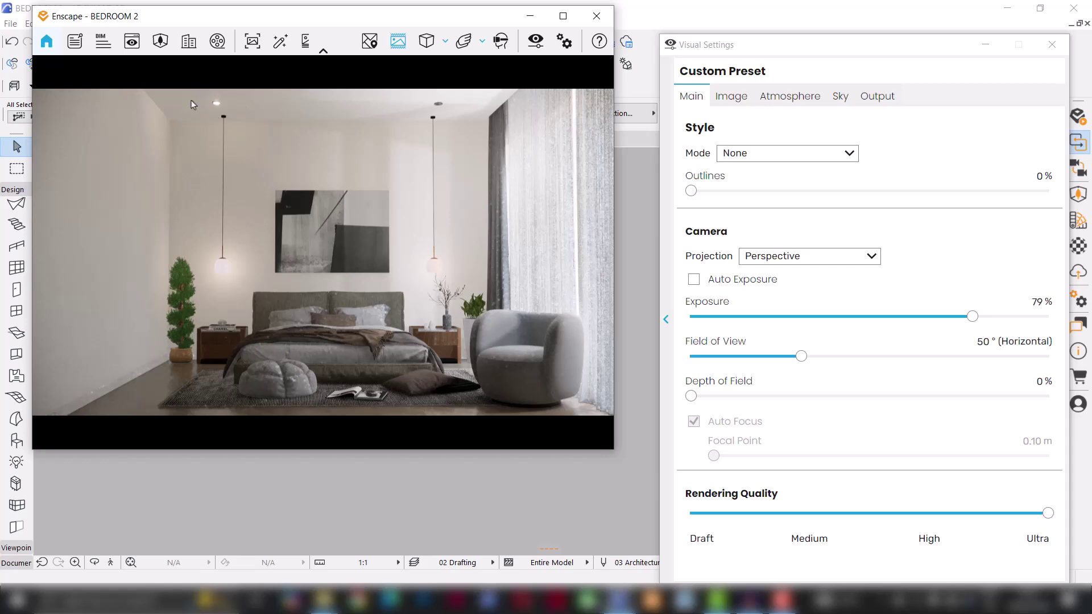
pyautogui.click(529, 18)
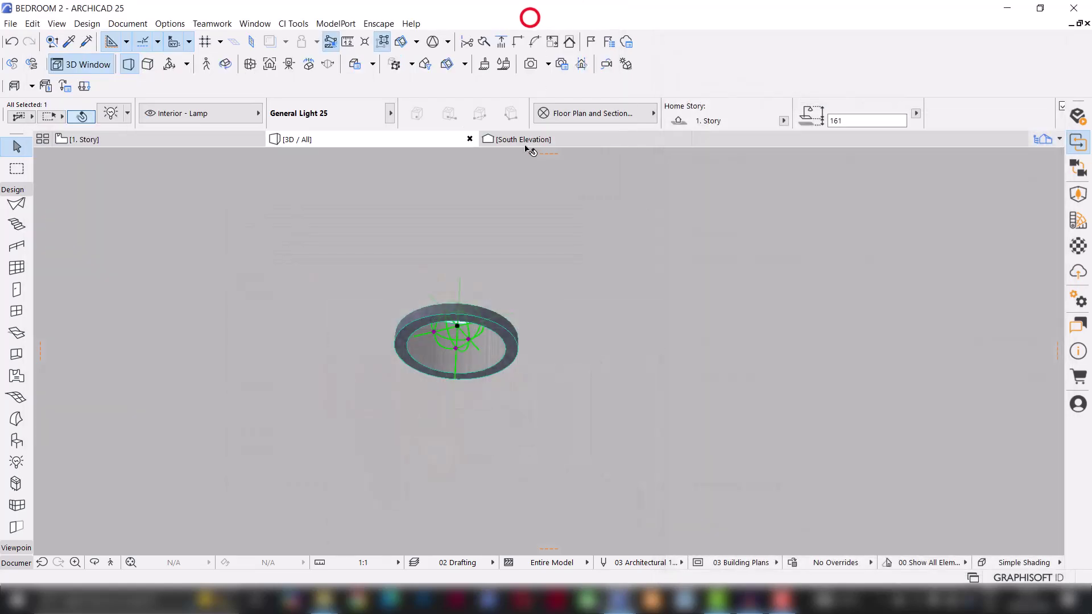
pyautogui.keyDown('ctrl'); pyautogui.moveTo(466, 340); pyautogui.dragTo(458, 325); pyautogui.keyUp('ctrl')
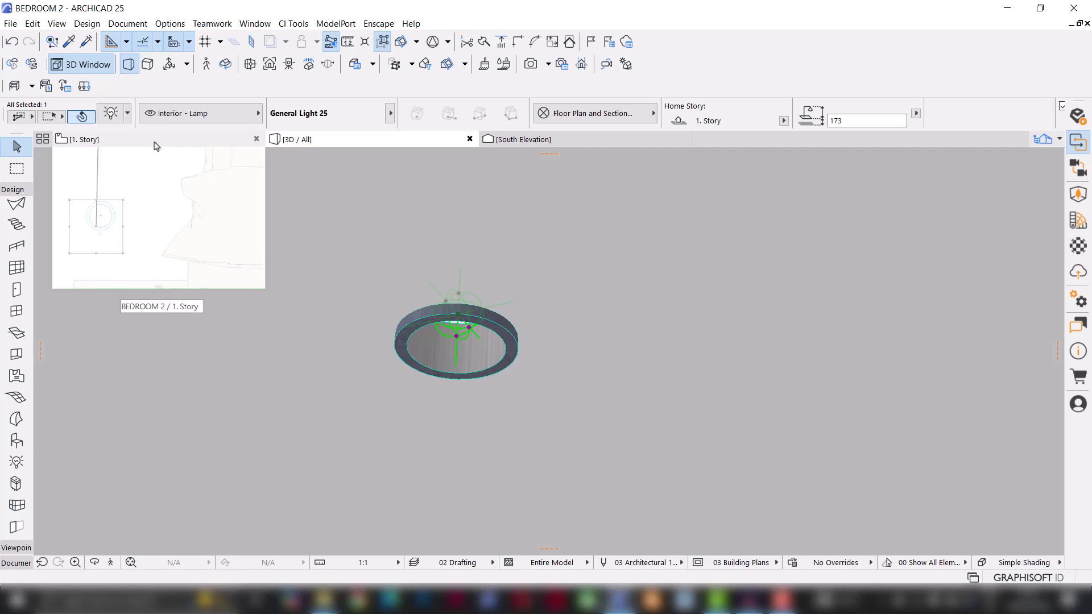
# On the 1. Story plan, copy the lamp into the right-hand ceiling downlight.
pyautogui.click(155, 142)
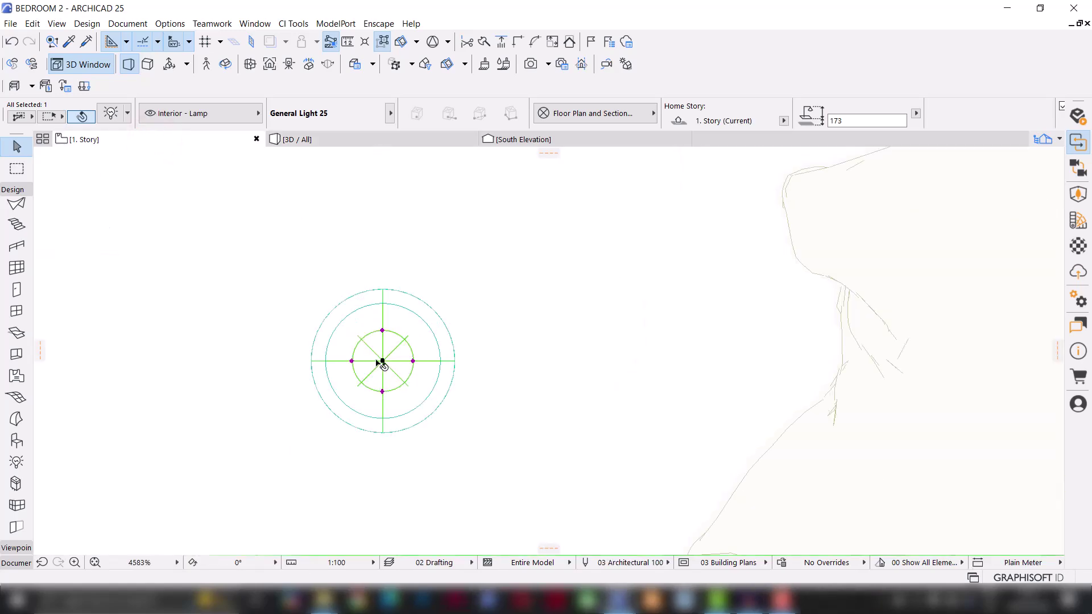
pyautogui.hotkey('ctrl', 'd')
pyautogui.press('ctrl')
pyautogui.click(382, 362)
pyautogui.scroll(-7, 512, 358)
pyautogui.moveTo(807, 389); pyautogui.dragTo(352, 346, button='middle')
pyautogui.scroll(3, 757, 315)
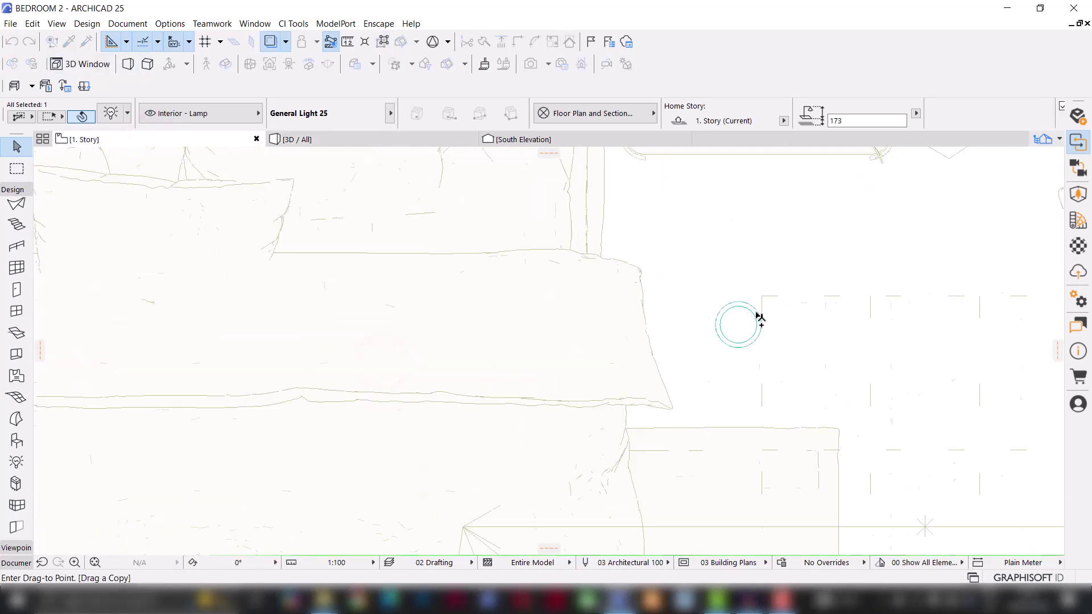
pyautogui.click(734, 330)
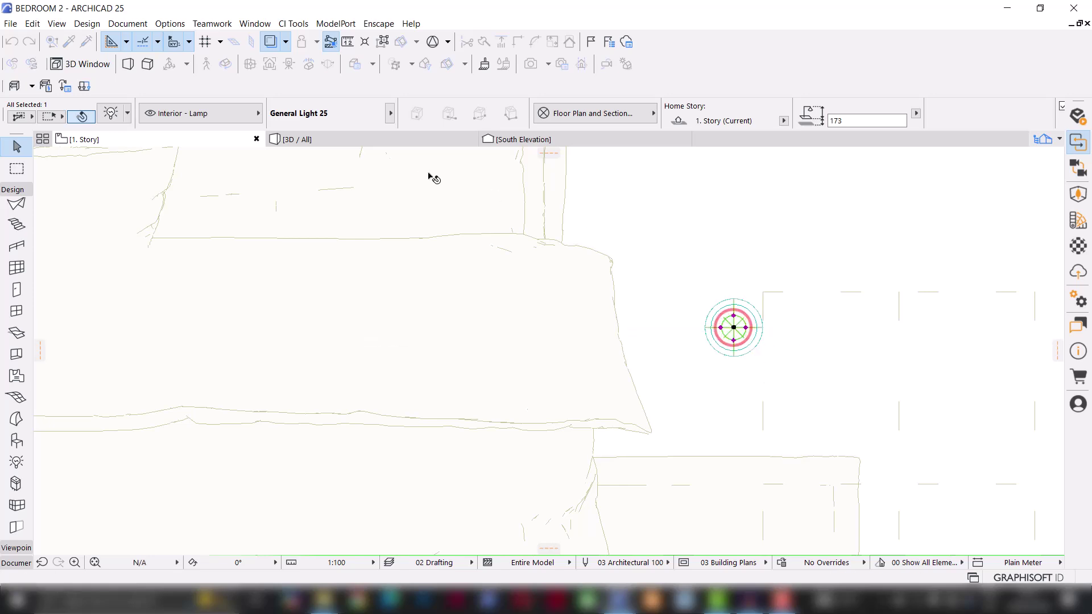
pyautogui.click(353, 139)
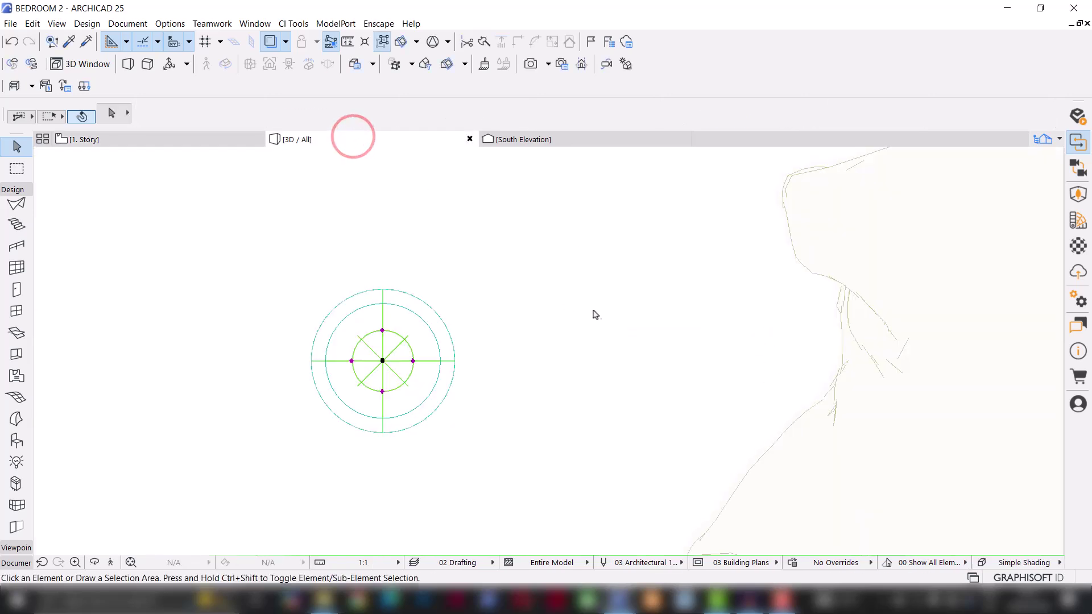
# In Enscape, move the camera close to the left pendant and close Visual Settings.
pyautogui.moveTo(652, 600)
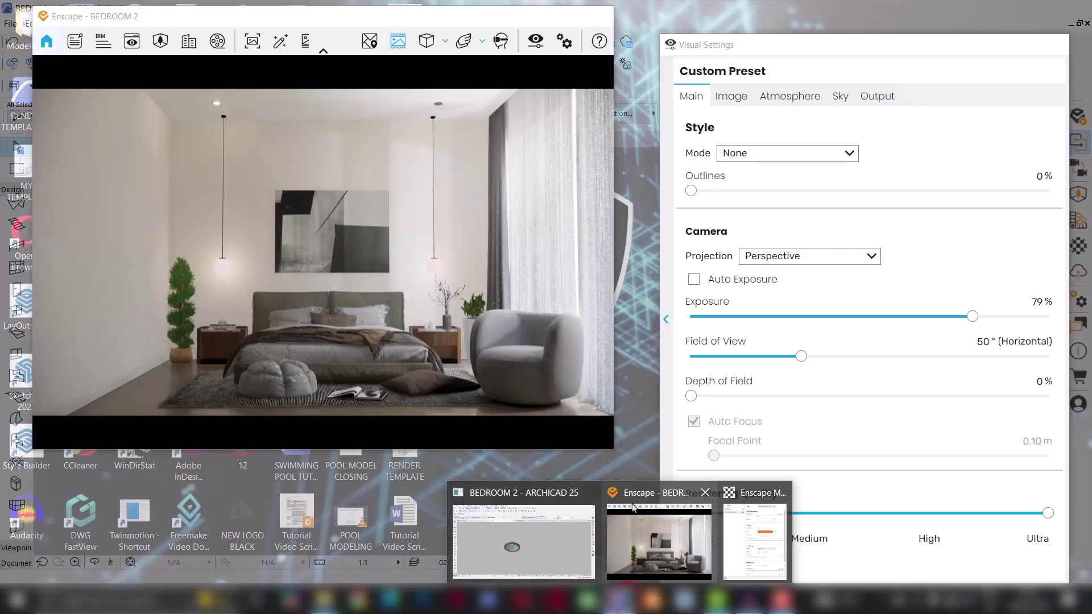
pyautogui.click(659, 540)
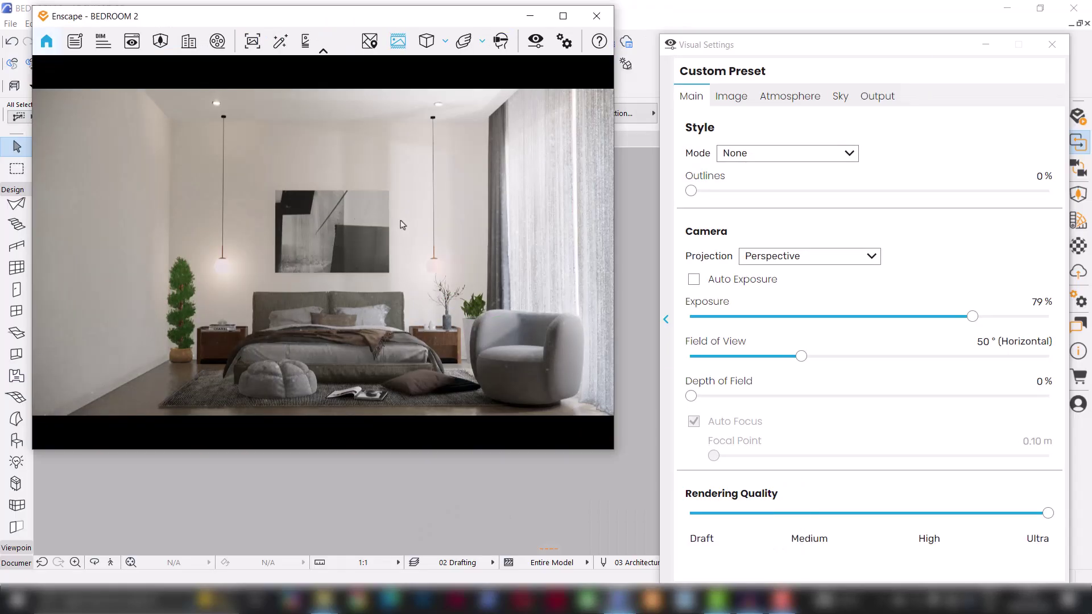
pyautogui.moveTo(370, 237); pyautogui.dragTo(370, 236)
pyautogui.press('w')
pyautogui.press('w')
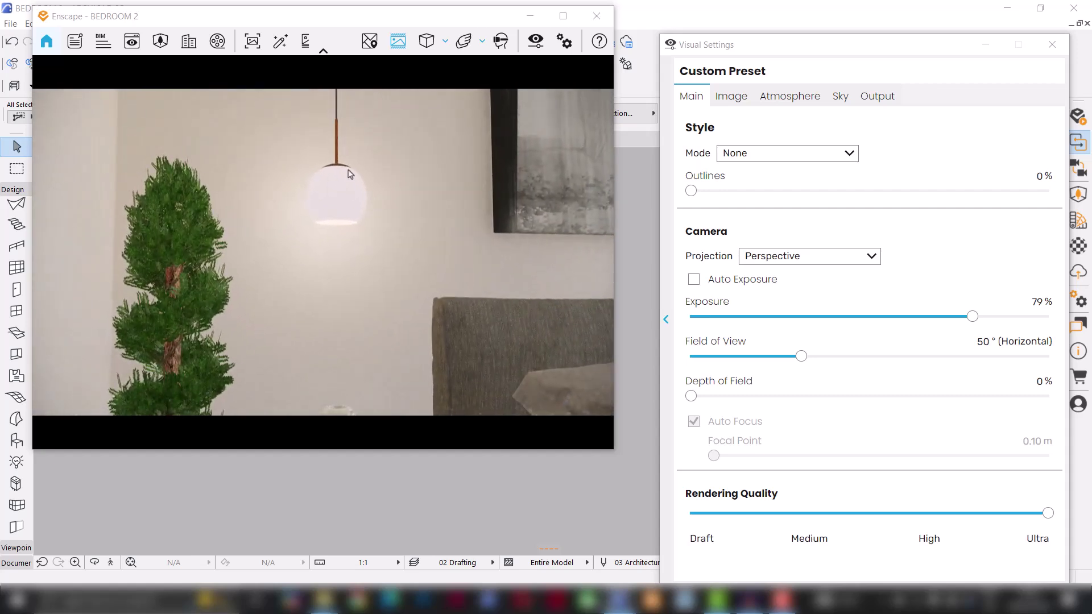
pyautogui.click(990, 47)
# Darken the Pendant Light-Vase albedo colour to a burnt orange.
pyautogui.click(1078, 246)
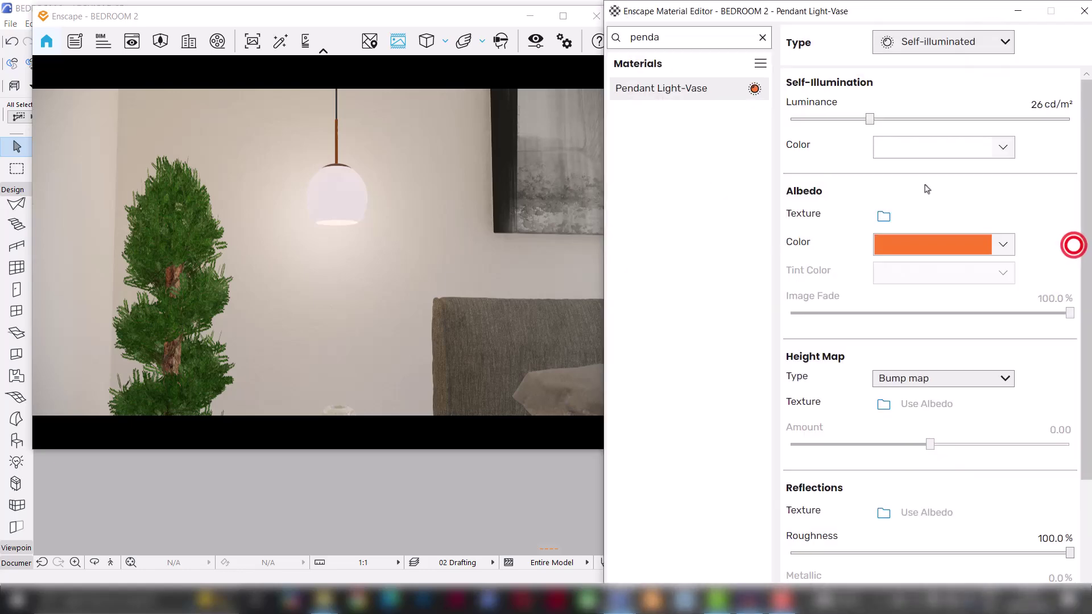
pyautogui.click(1004, 245)
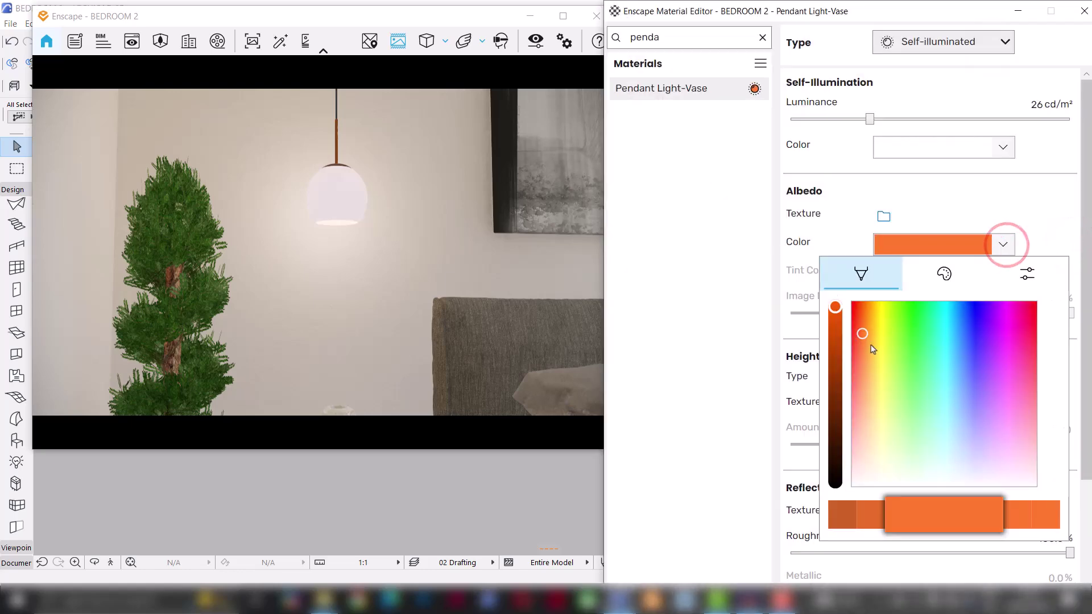
pyautogui.click(845, 516)
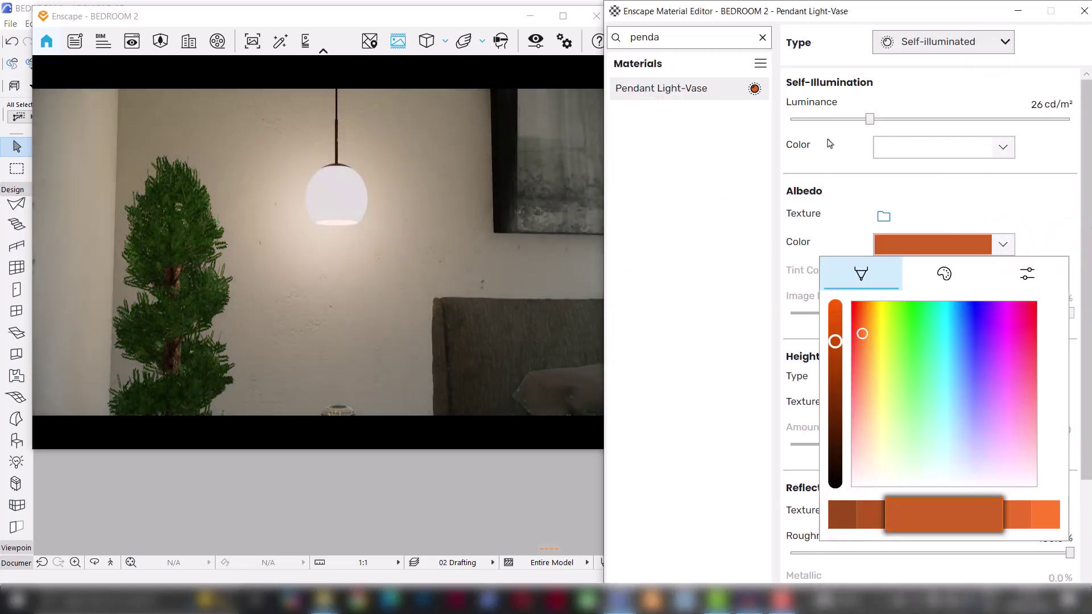
pyautogui.click(131, 42)
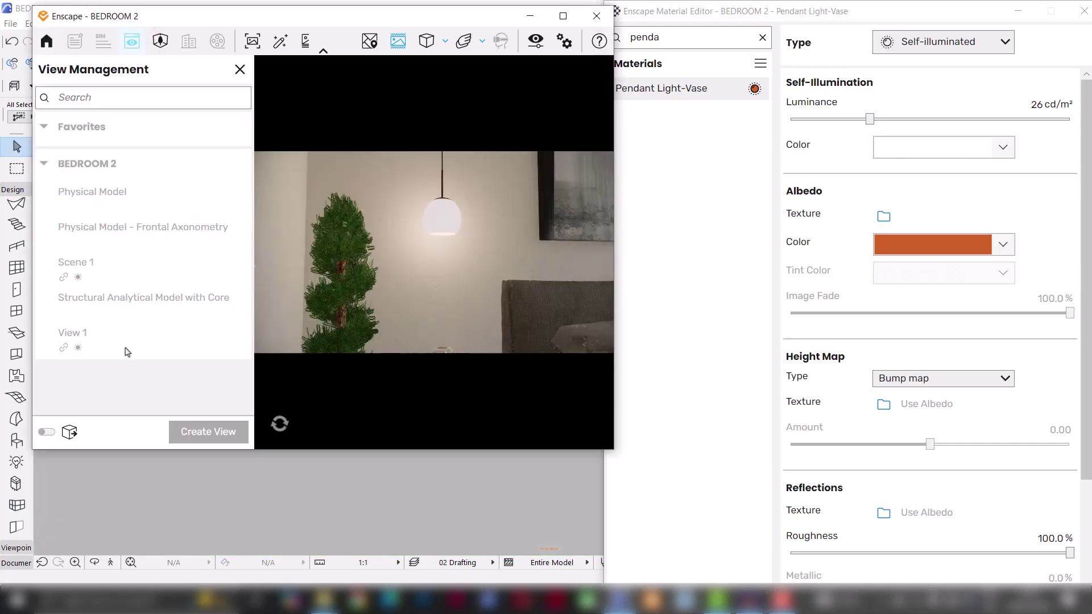
# Switch to the Scene 1 view and maximize the Enscape render window.
pyautogui.click(91, 262)
pyautogui.click(234, 70)
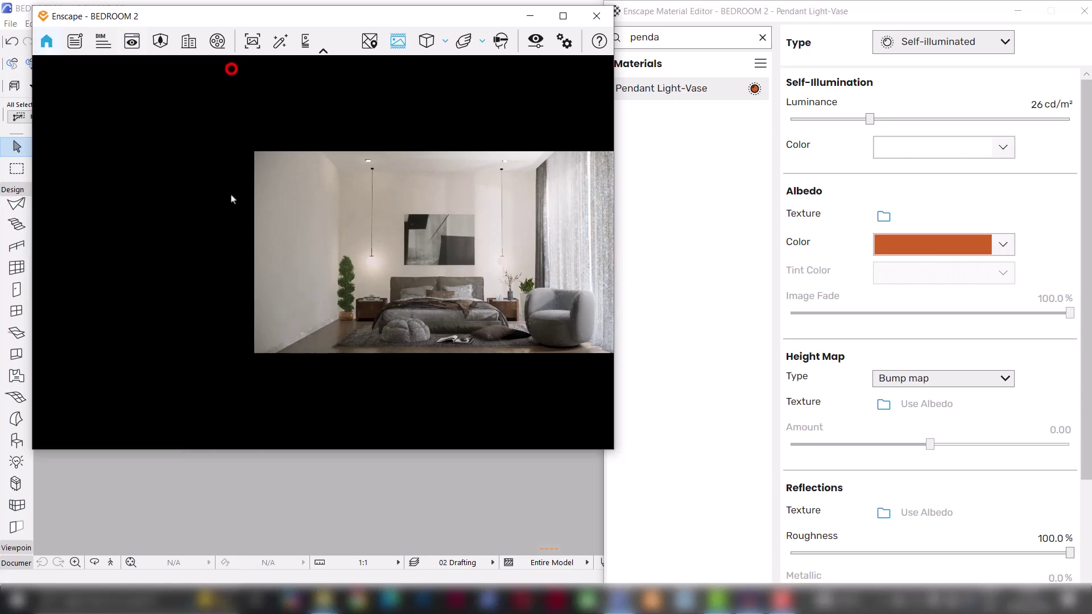
pyautogui.click(562, 16)
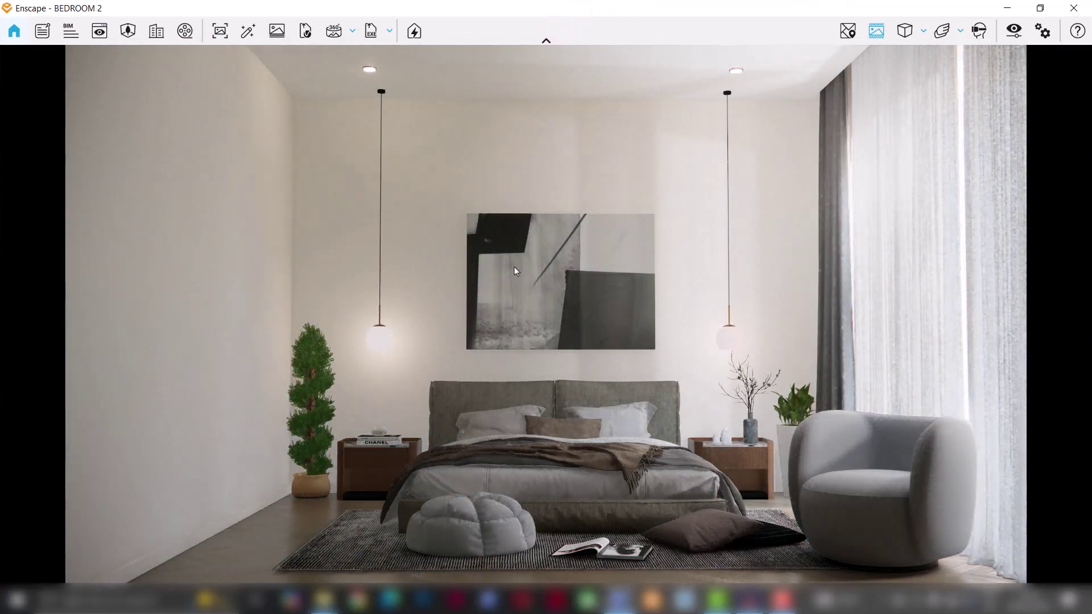
# Look around the bedroom, then restore the Scene 1 front camera view.
pyautogui.moveTo(419, 263)
pyautogui.mouseDown()
pyautogui.moveTo(501, 324)
pyautogui.moveTo(466, 290)
pyautogui.moveTo(458, 363)
pyautogui.moveTo(478, 350)
pyautogui.moveTo(449, 302)
pyautogui.moveTo(444, 251)
pyautogui.moveTo(452, 259)
pyautogui.mouseUp()
pyautogui.press('w')
pyautogui.press('w')
pyautogui.press('s')
pyautogui.click(99, 31)
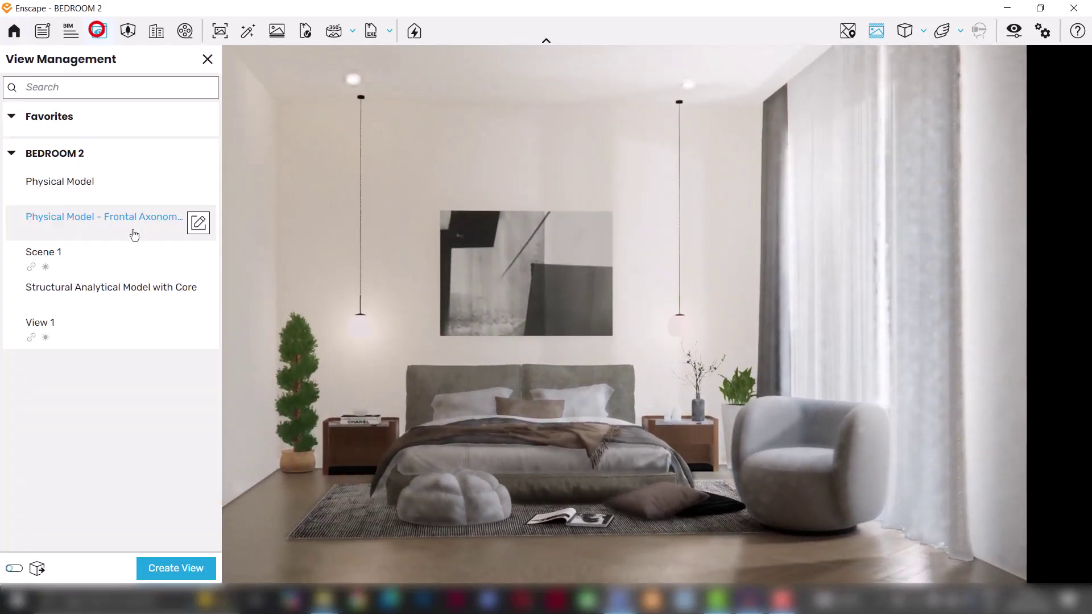
pyautogui.click(94, 256)
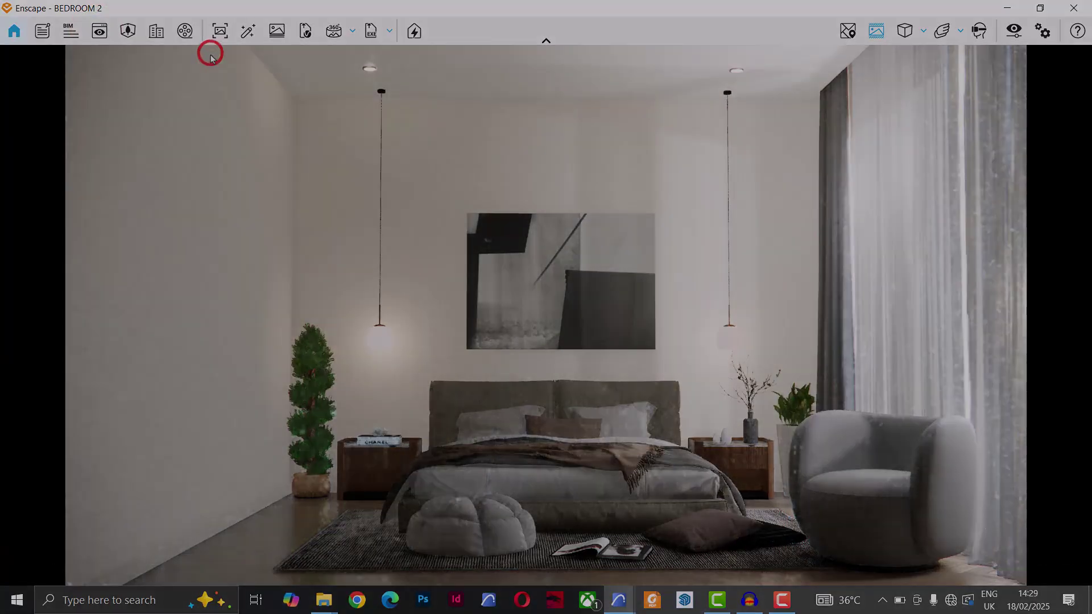